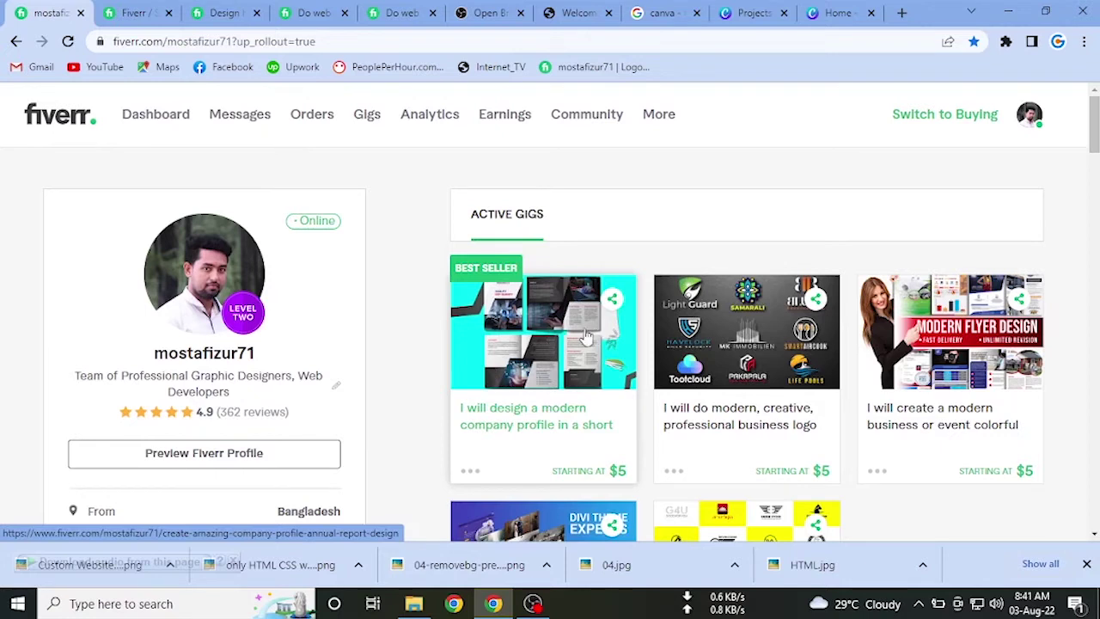
Open the "I will design a modern company profile in a short time" gig from the seller profile in a new tab and view it.
scroll(490, 339, "down", 1)
scroll(601, 326, "down", 3)
scroll(748, 392, "up", 2)
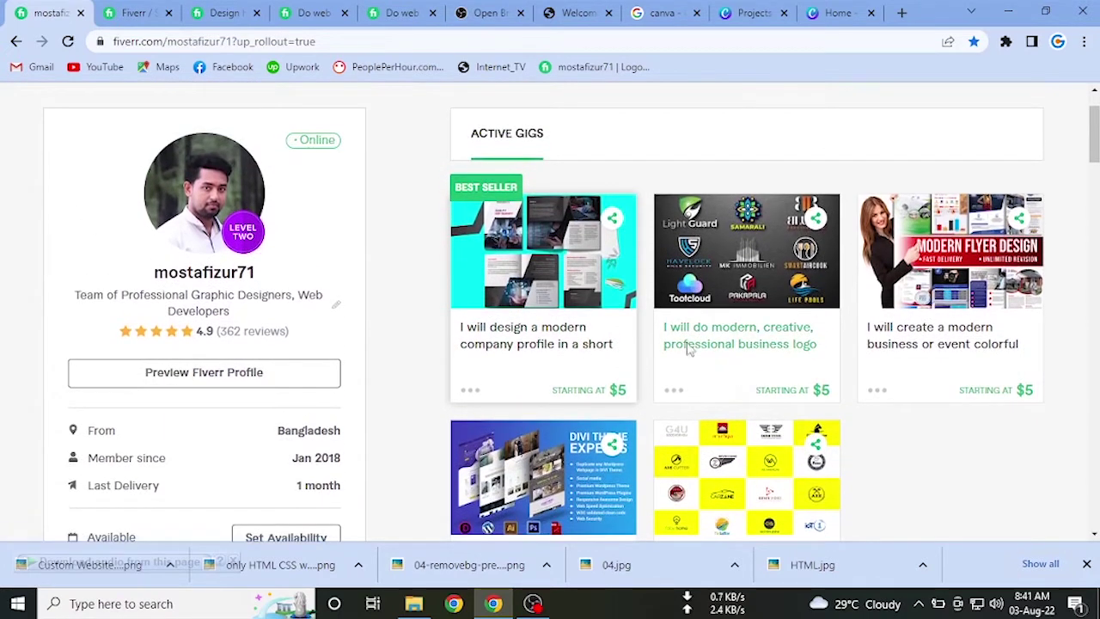
right_click(569, 332)
left_click(588, 340)
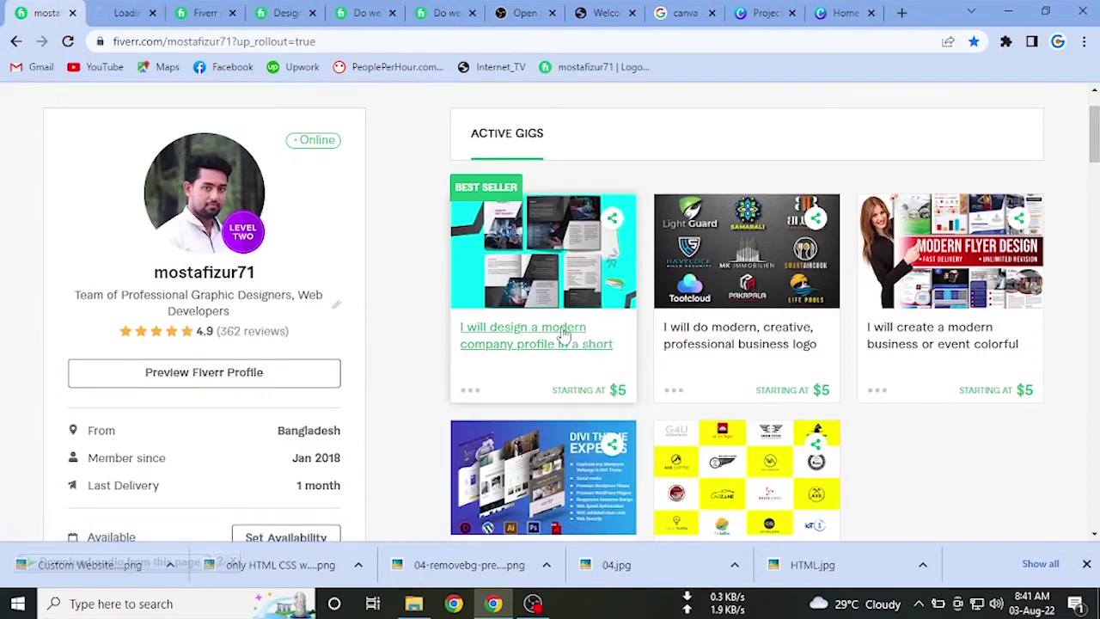
left_click(121, 15)
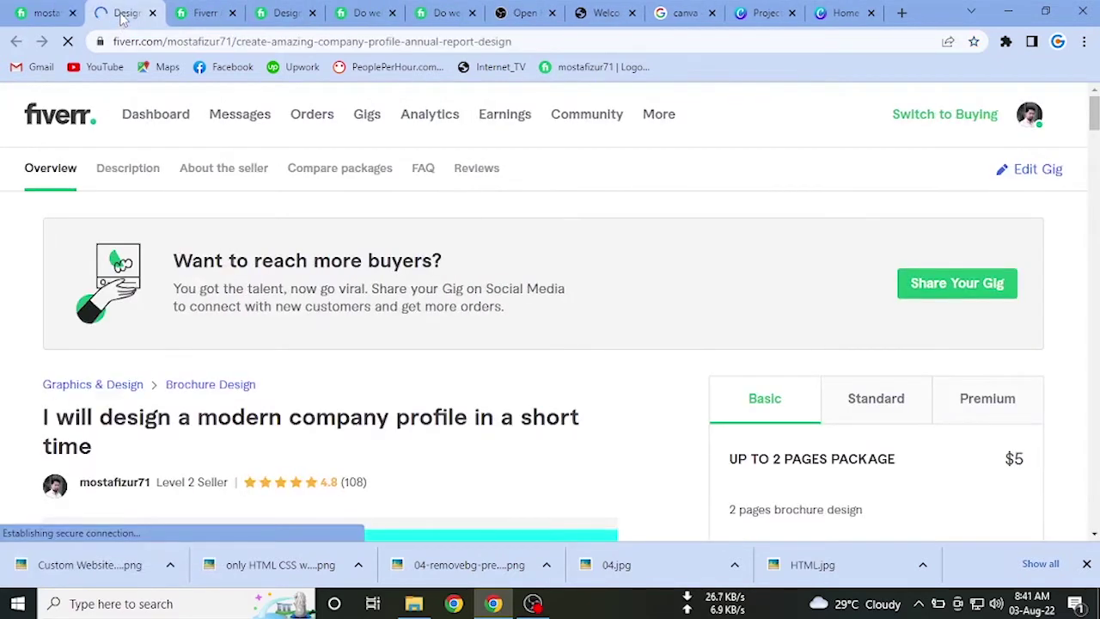
scroll(35, 258, "down", 2)
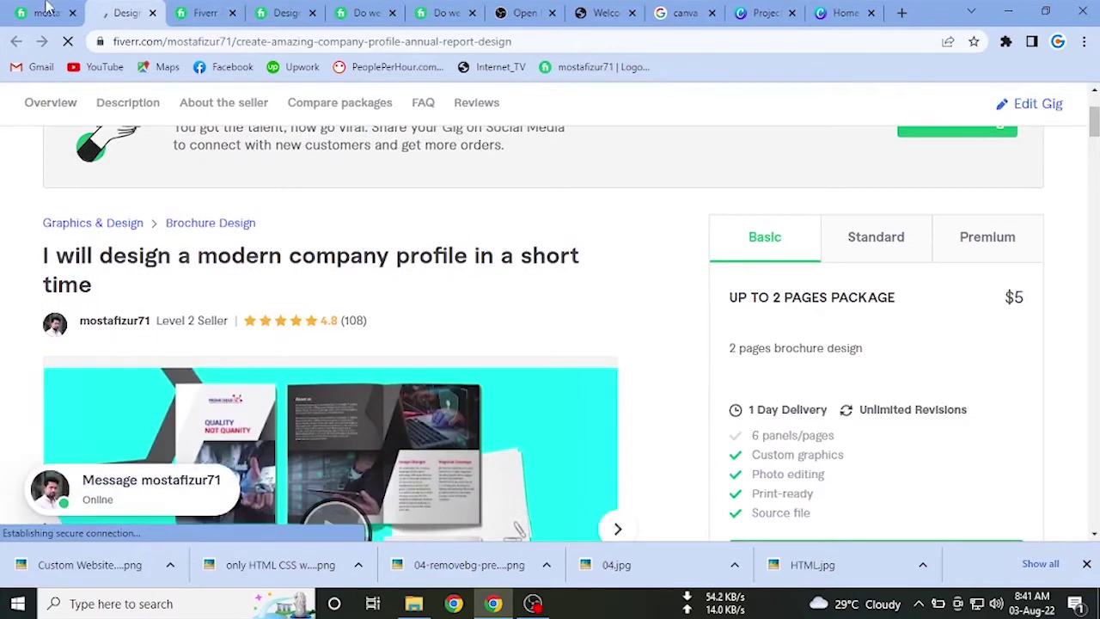
Return to the seller profile and look over the cover images of the active gigs.
left_click(47, 13)
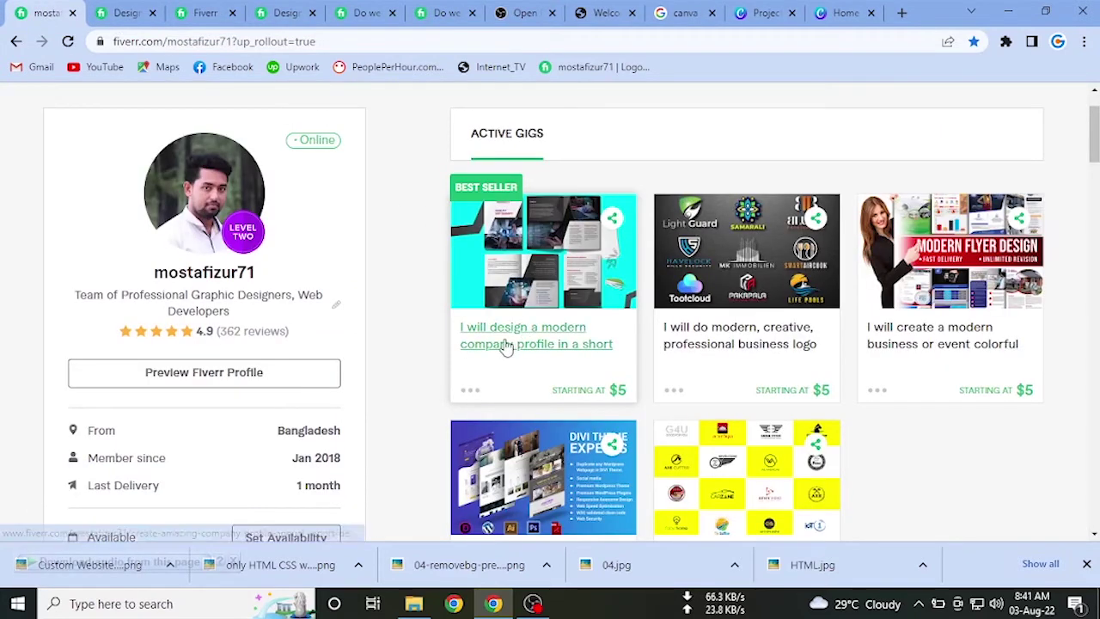
scroll(507, 340, "down", 2)
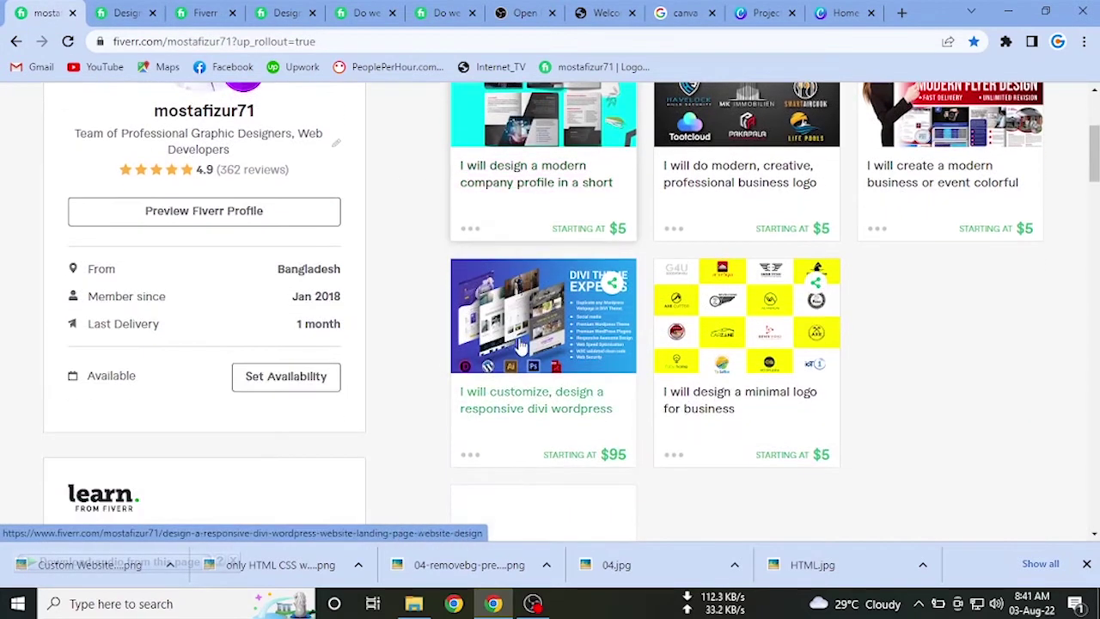
scroll(516, 344, "up", 1)
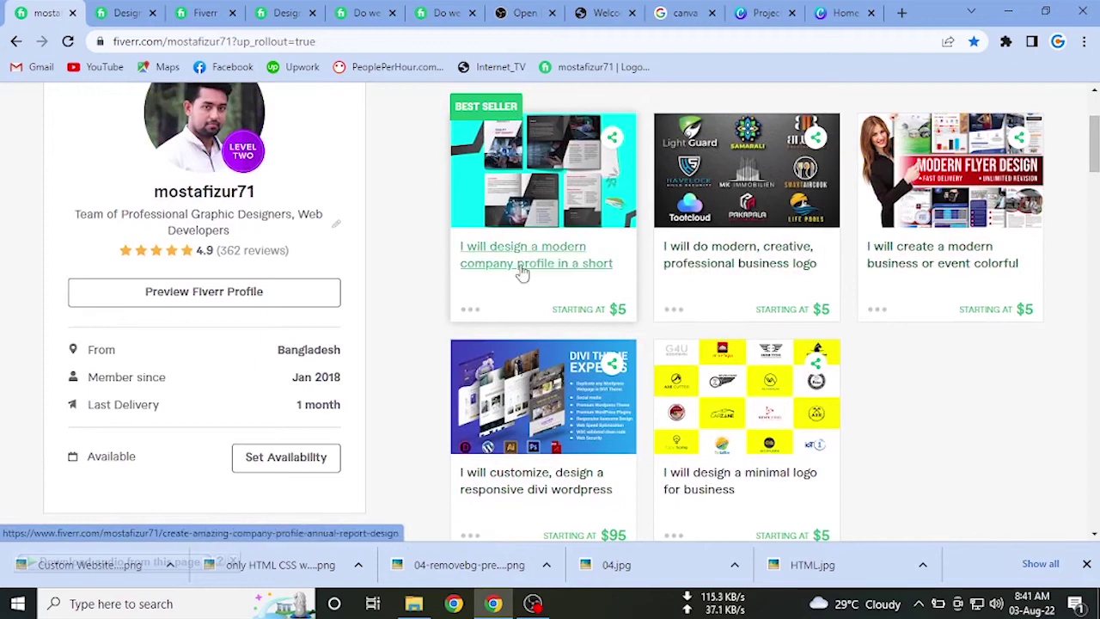
scroll(419, 290, "up", 2)
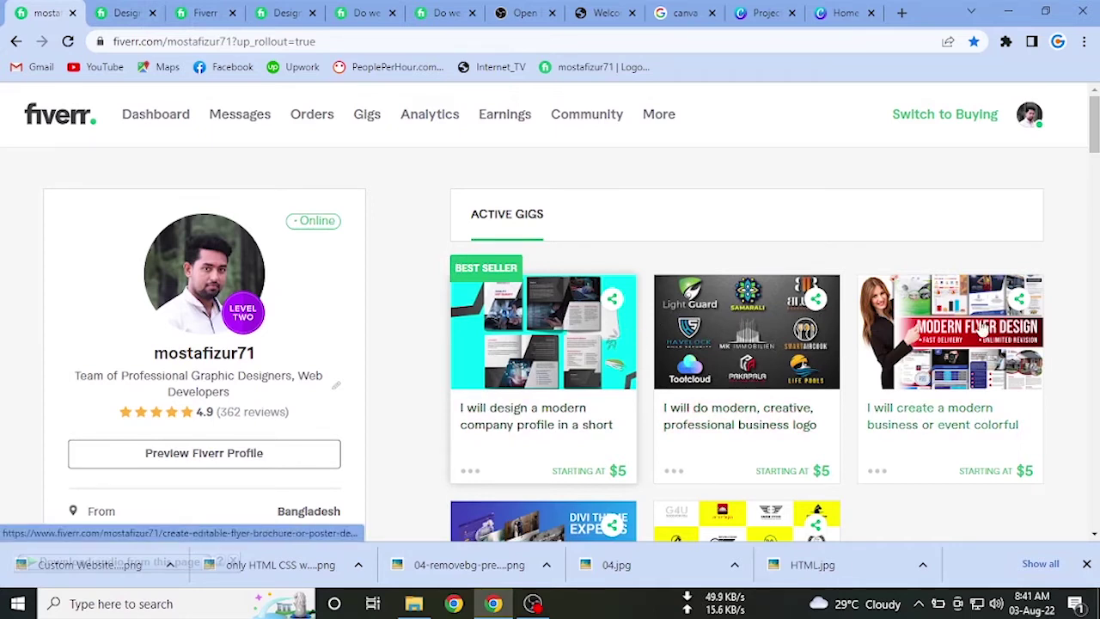
Browse the brochure samples in the company profile gig's image gallery and return to the active gigs on the seller profile.
left_click(125, 13)
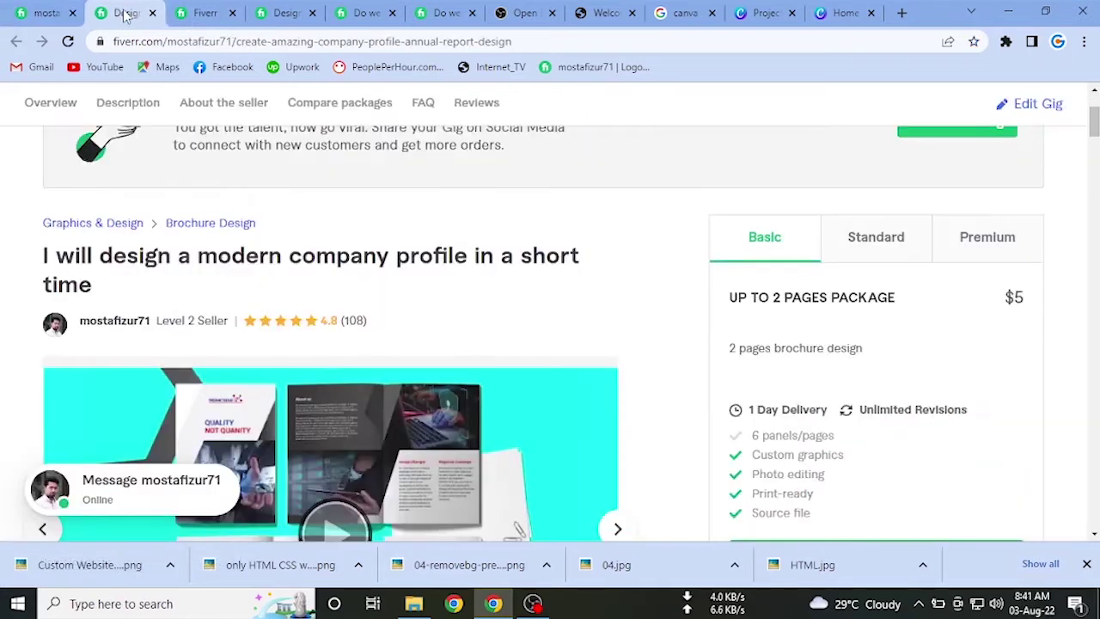
scroll(5, 214, "down", 2)
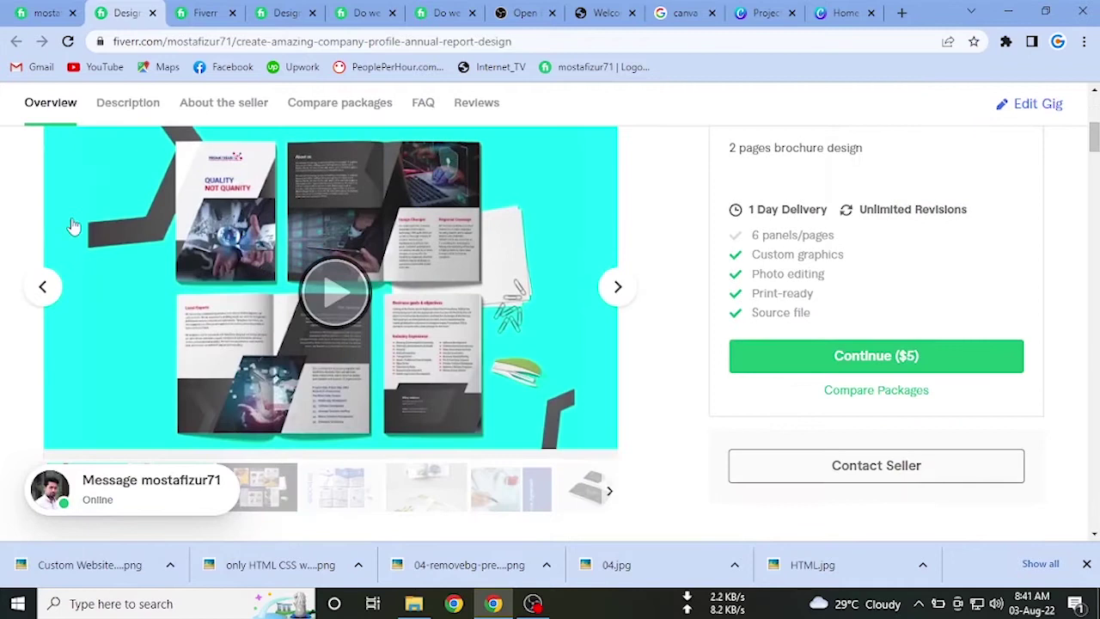
scroll(14, 241, "up", 2)
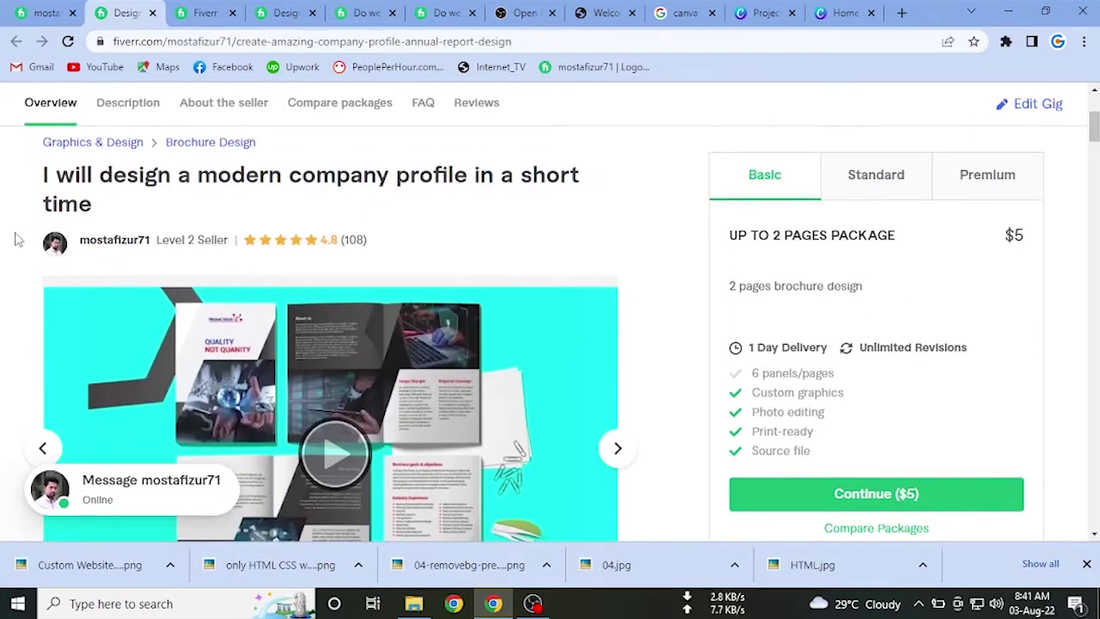
scroll(197, 288, "down", 2)
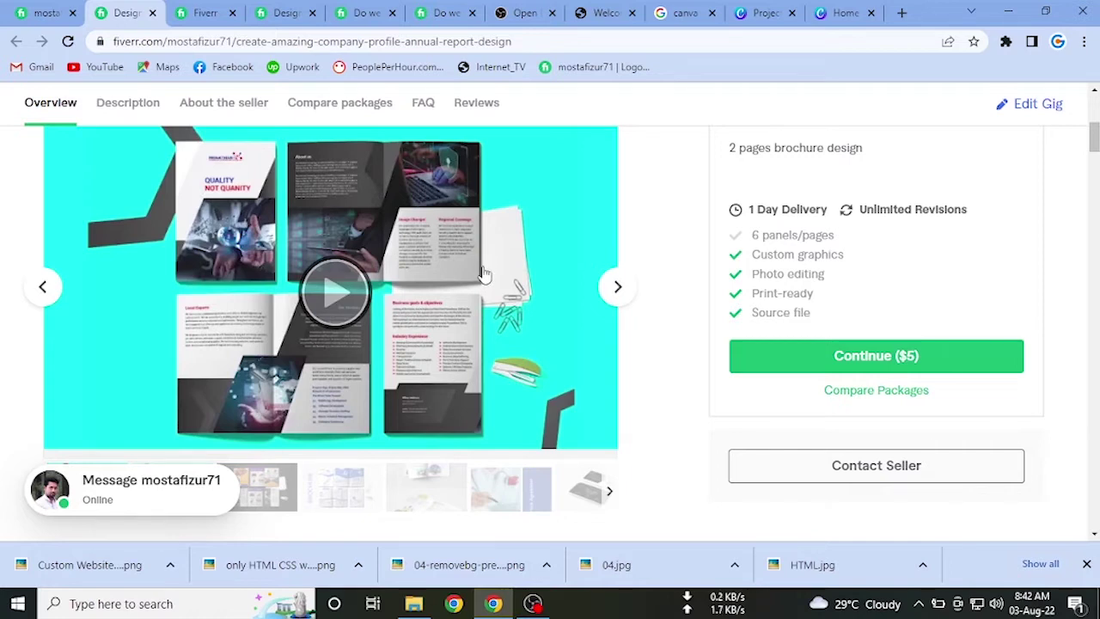
left_click(615, 290)
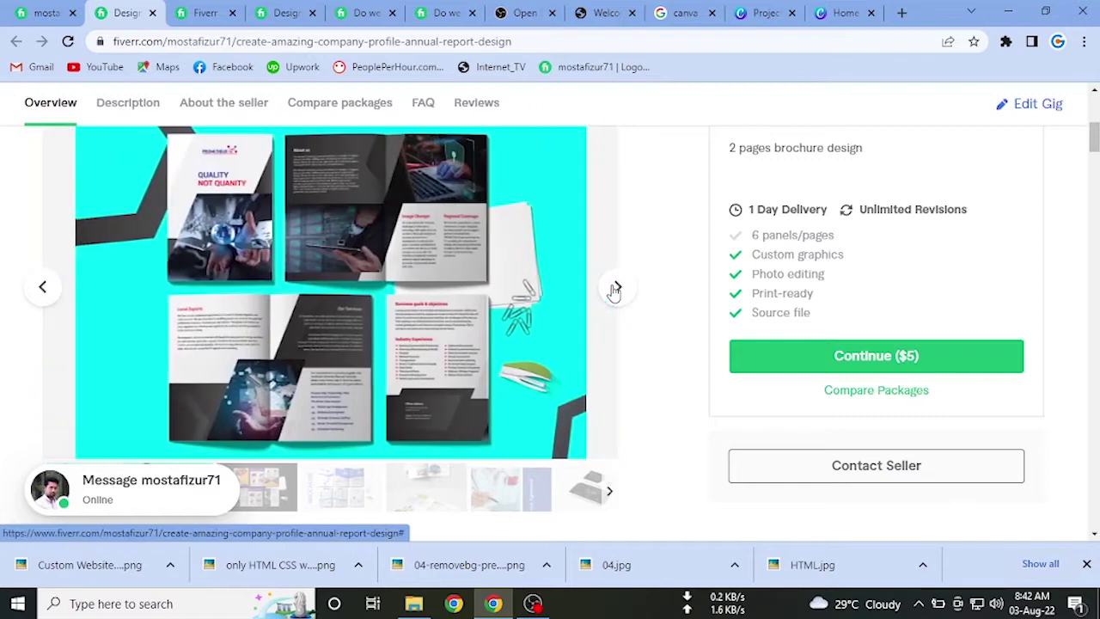
scroll(614, 290, "up", 1)
scroll(430, 311, "down", 1)
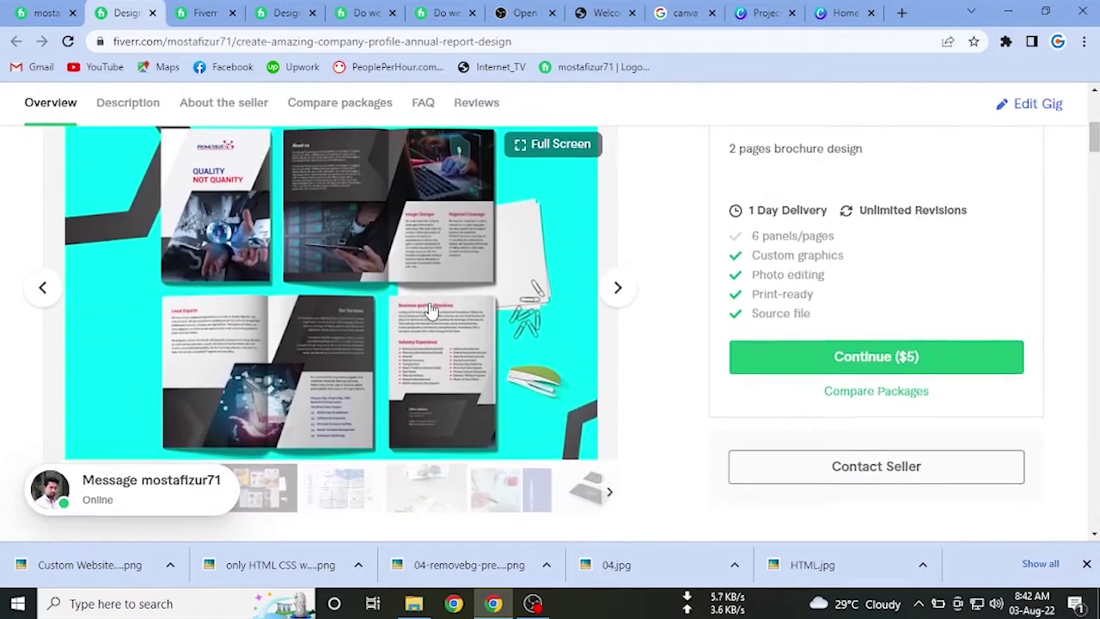
left_click(615, 289)
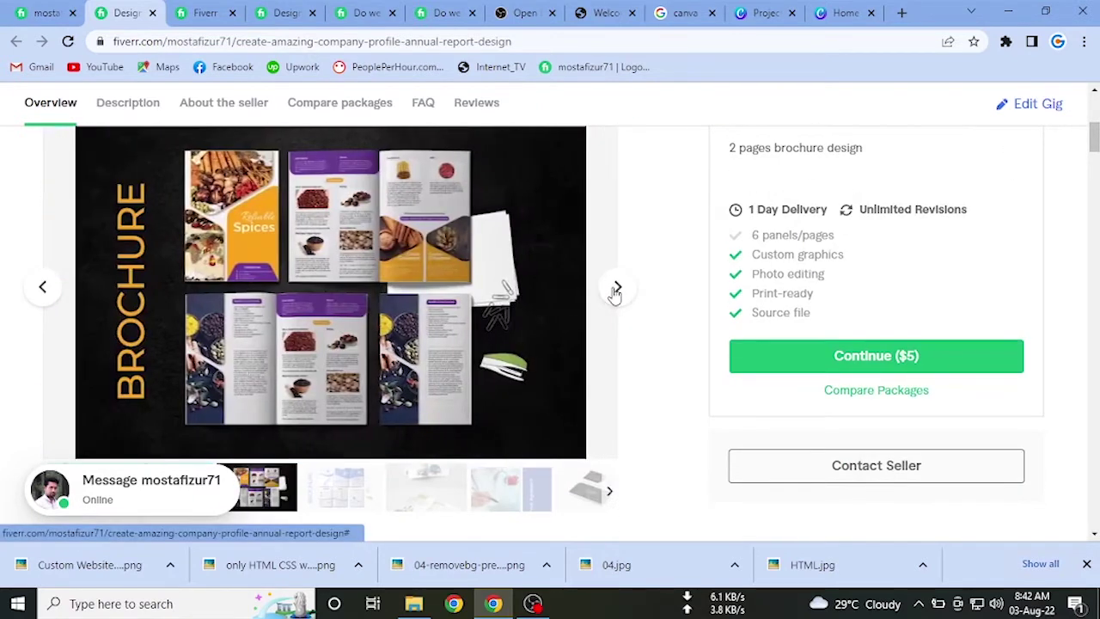
left_click(615, 287)
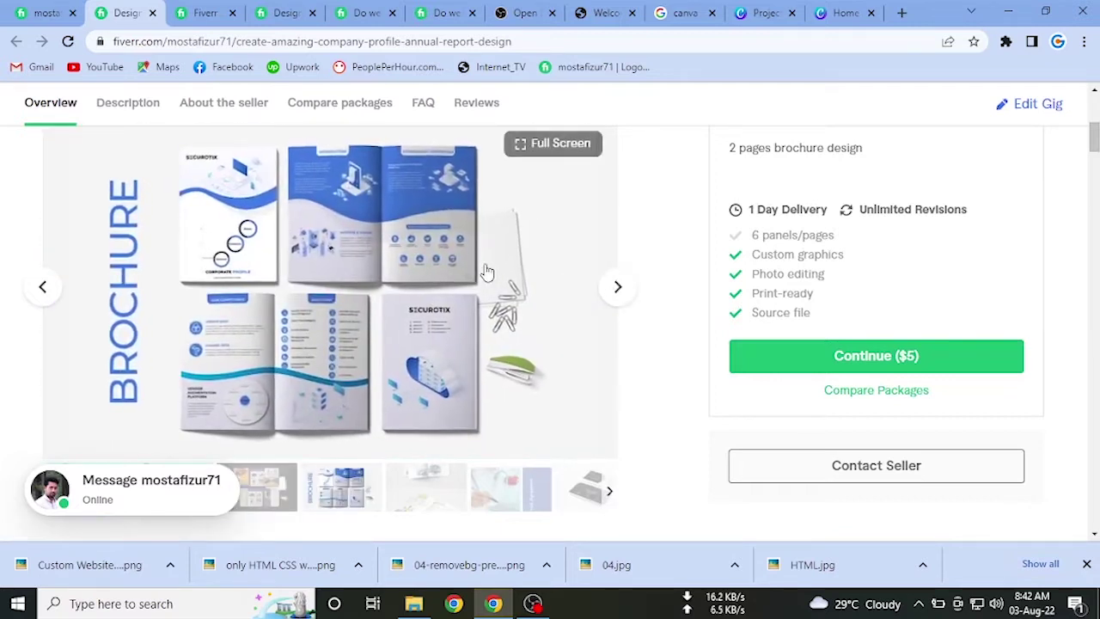
left_click(41, 15)
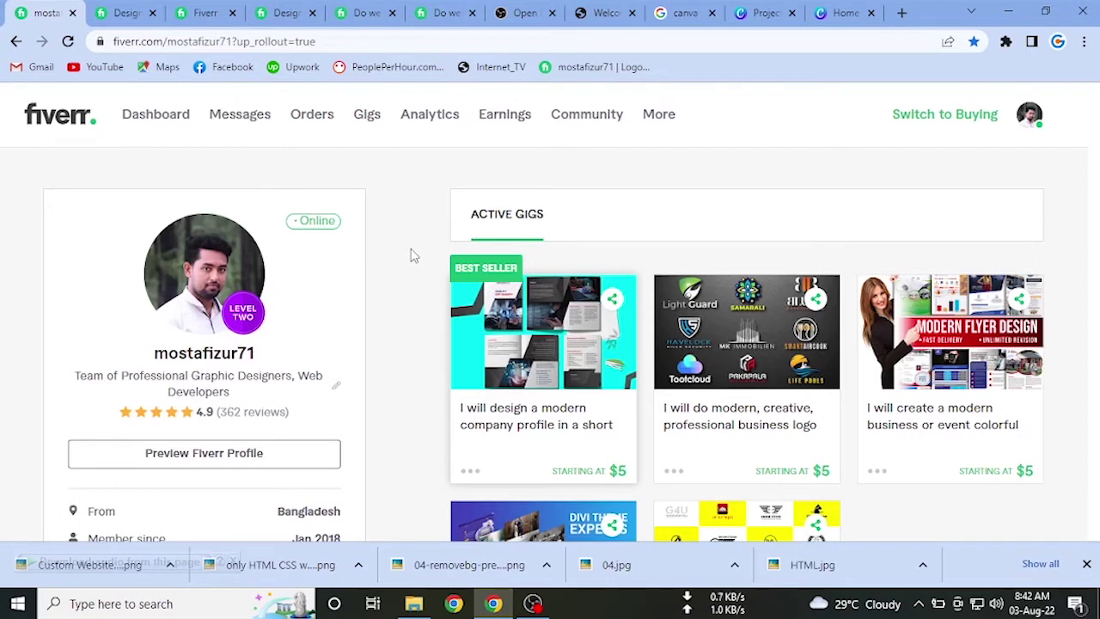
scroll(411, 255, "down", 2)
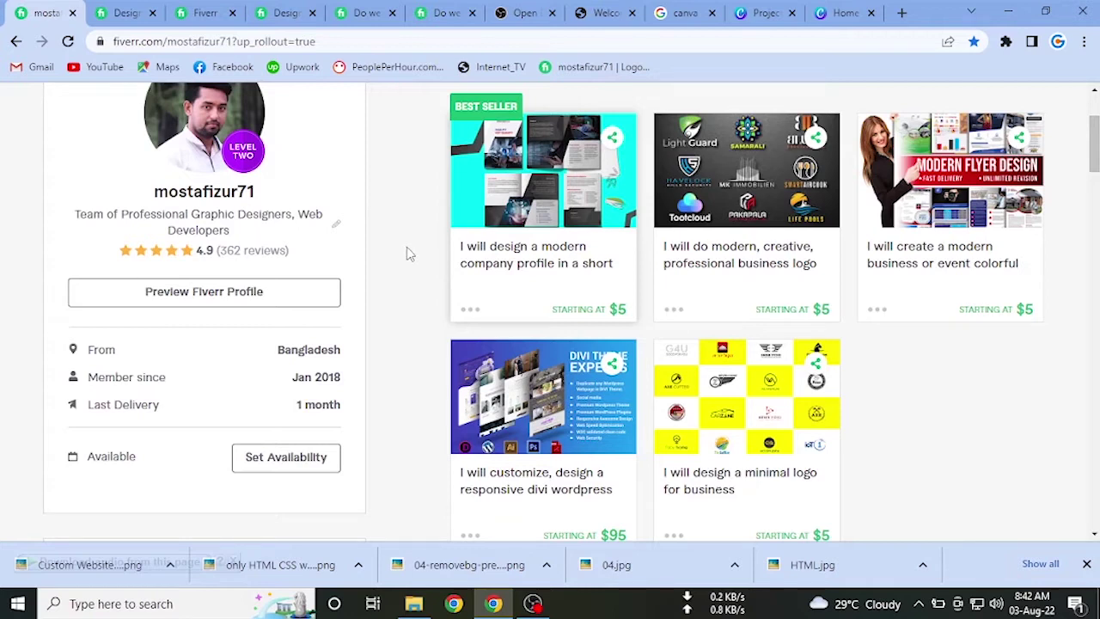
Switch to File Explorer and view the Custom Website Design, HTML and only HTML CSS web design images in the Versite Gig folder, closing the viewer when finished.
left_click(419, 604)
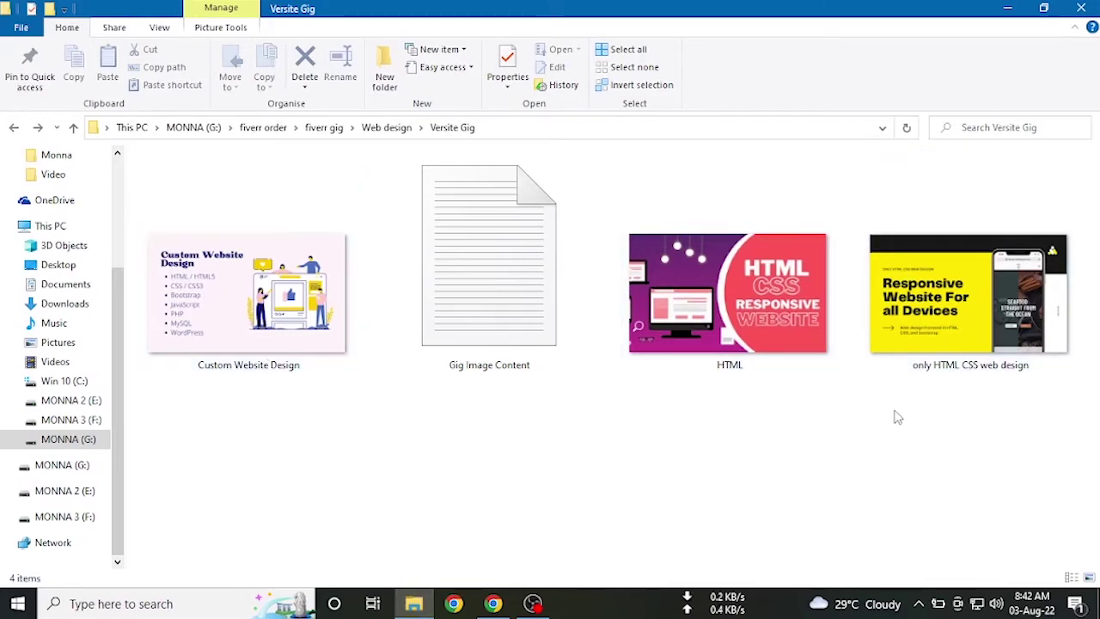
mouse_move(286, 321)
double_click(286, 321)
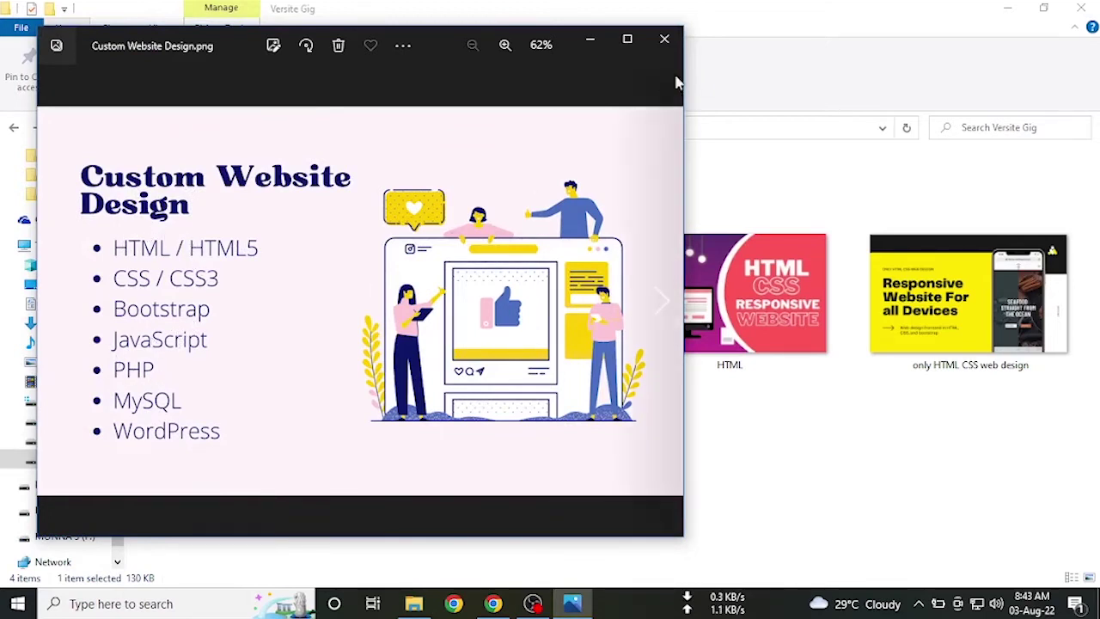
key("Right")
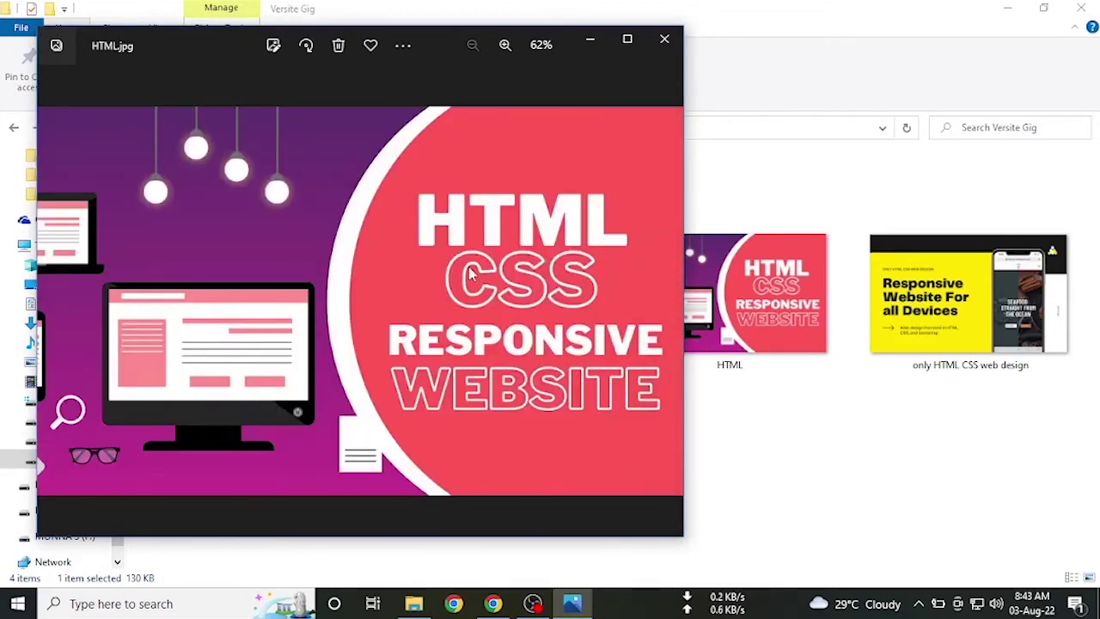
key("Right")
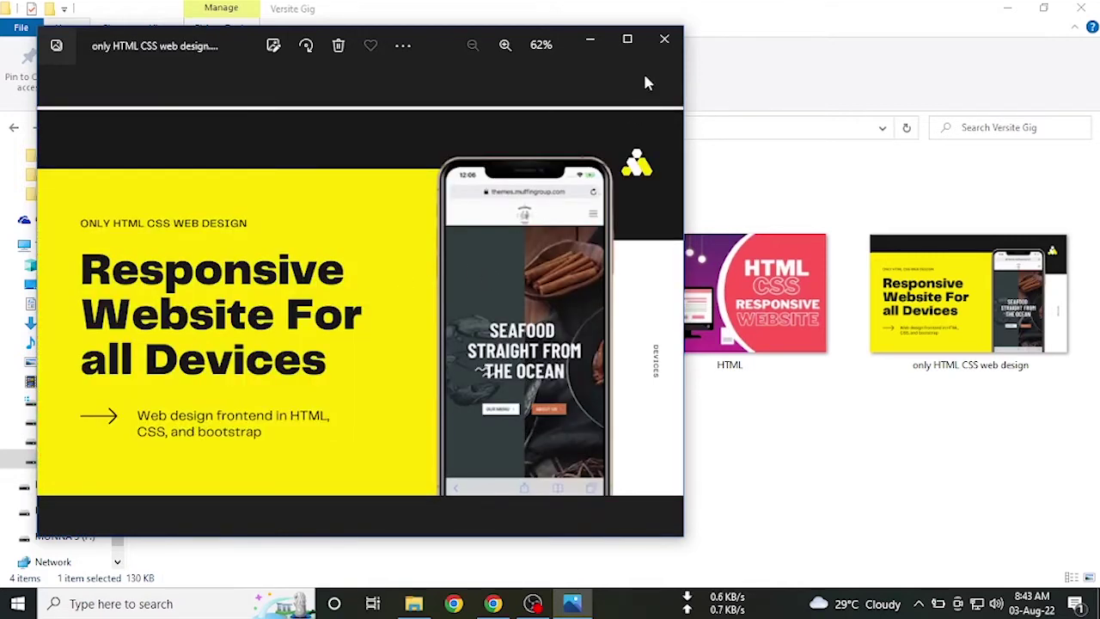
left_click(658, 52)
left_click(615, 401)
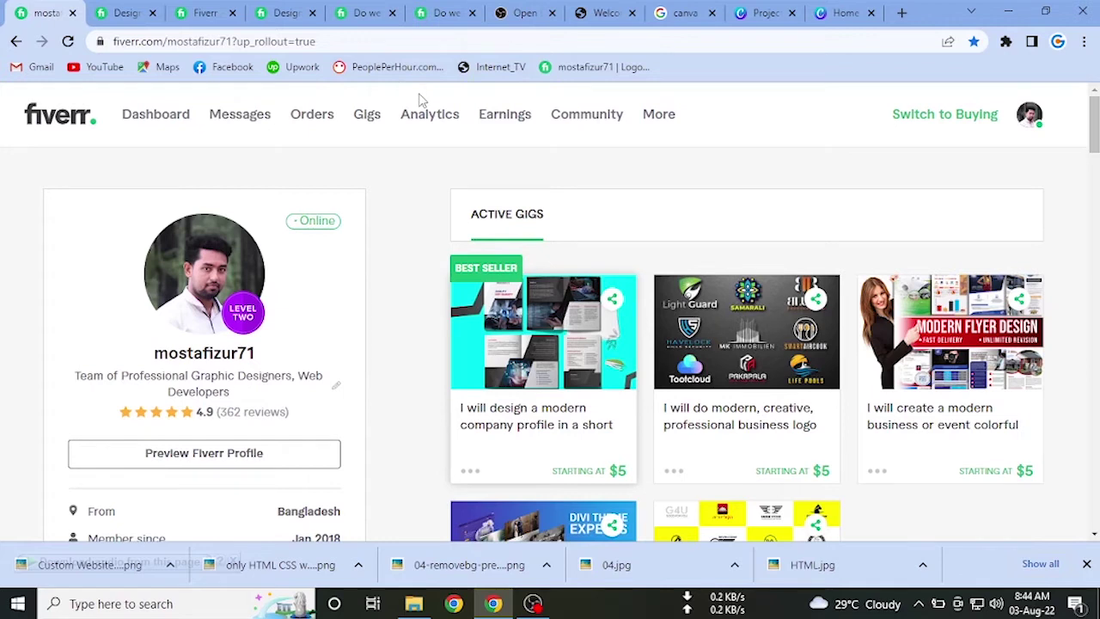
Open Fiverr's buying view from the seller profile in a new tab and switch to it.
right_click(922, 120)
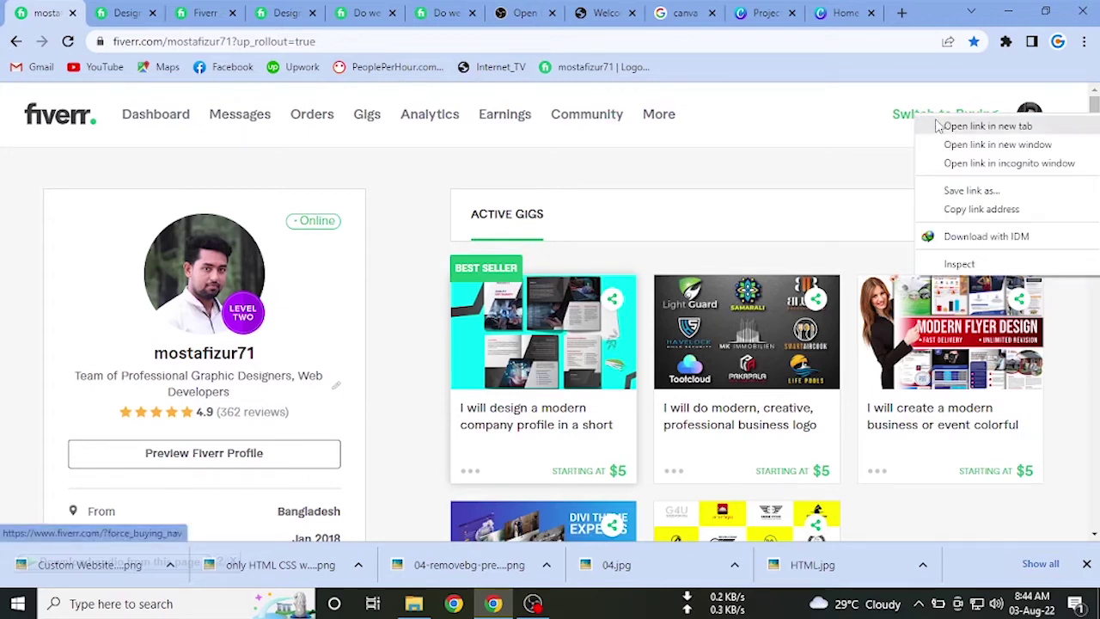
left_click(954, 126)
left_click(188, 17)
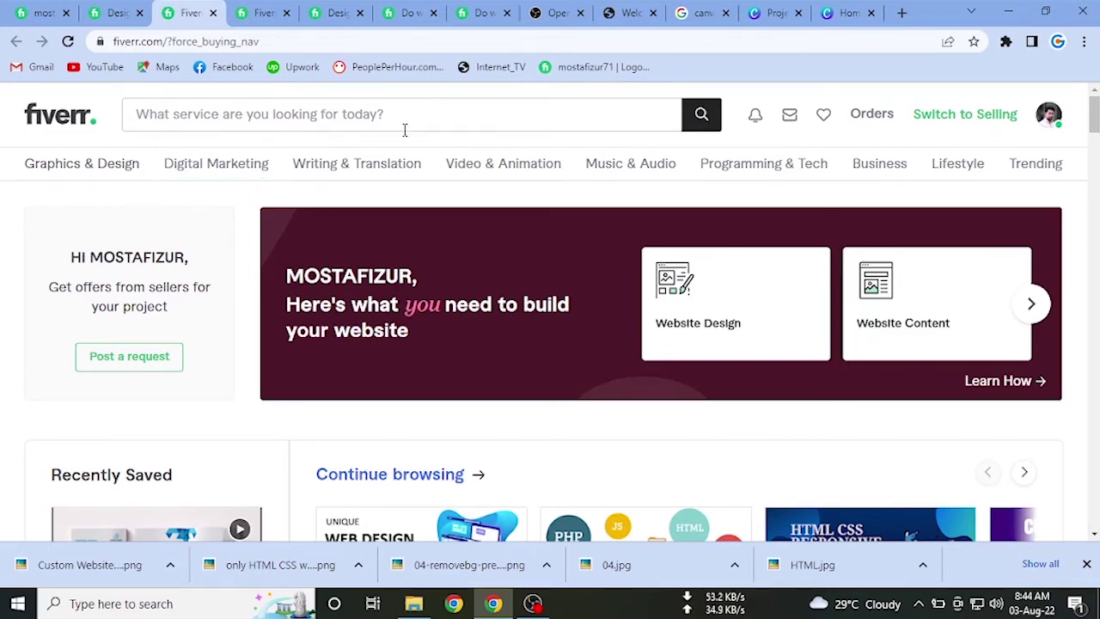
left_click(55, 15)
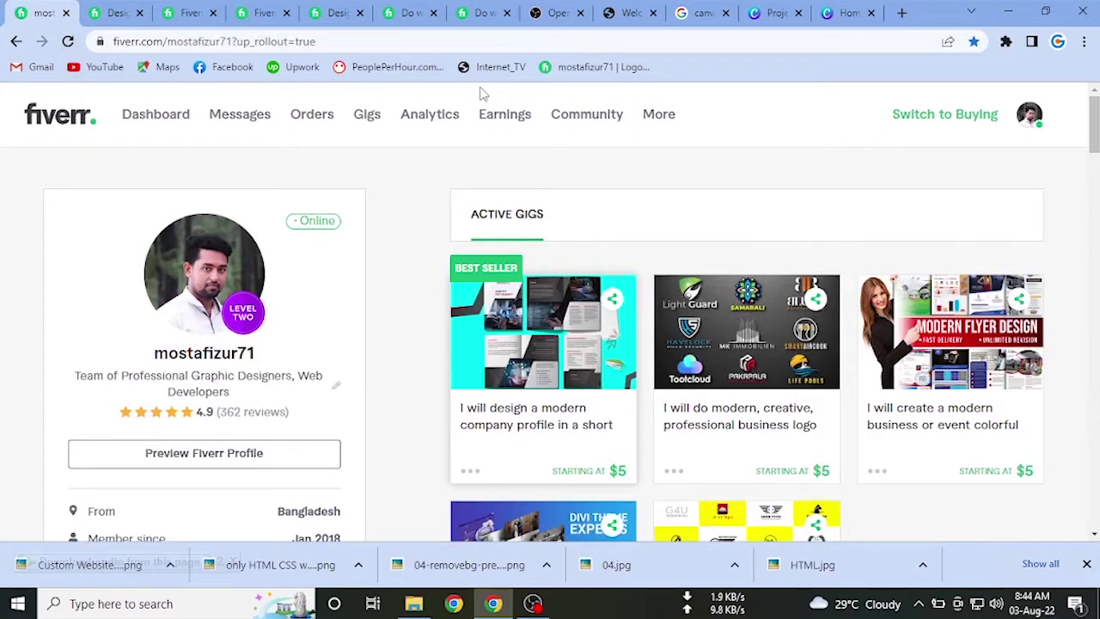
left_click(121, 14)
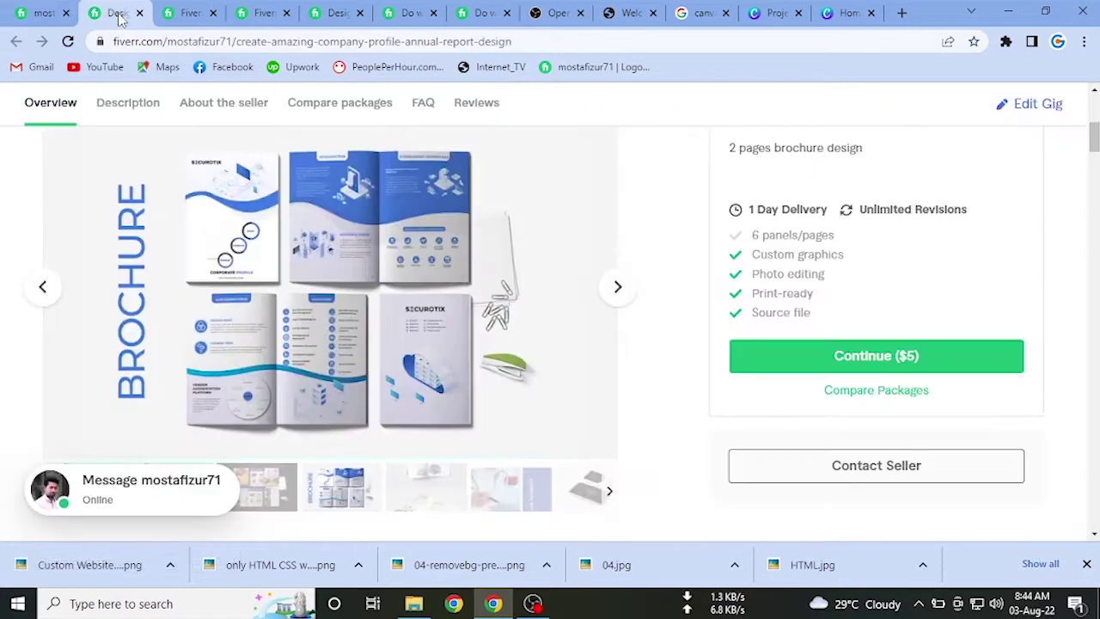
In Fiverr's buying view, enter "html css" as the service search and choose the suggestion "web design html css".
left_click(194, 12)
left_click(391, 113)
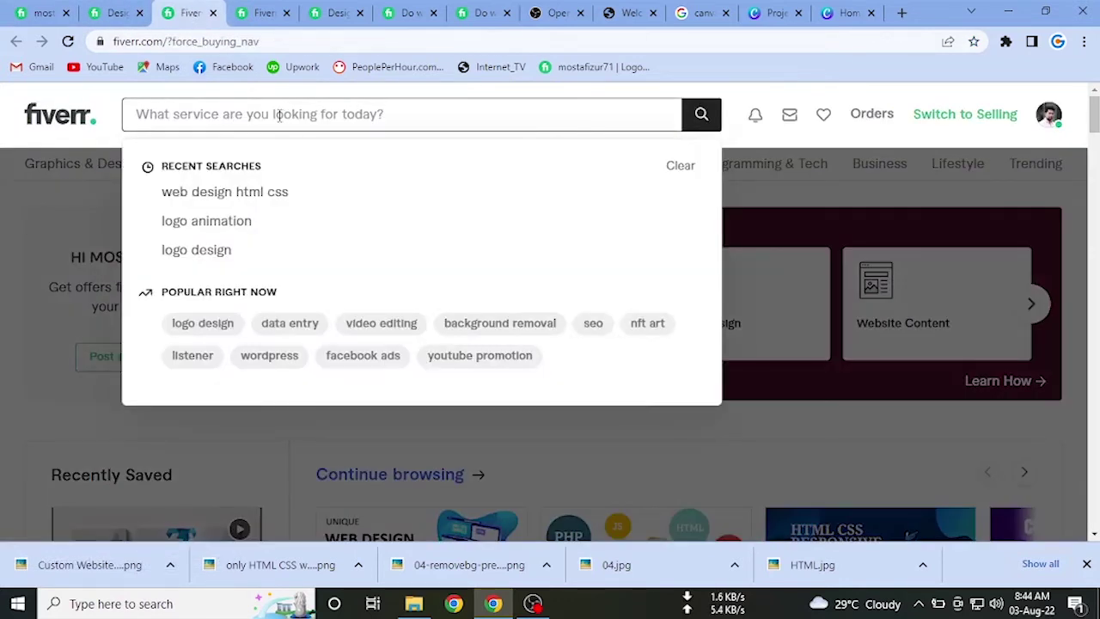
type("h")
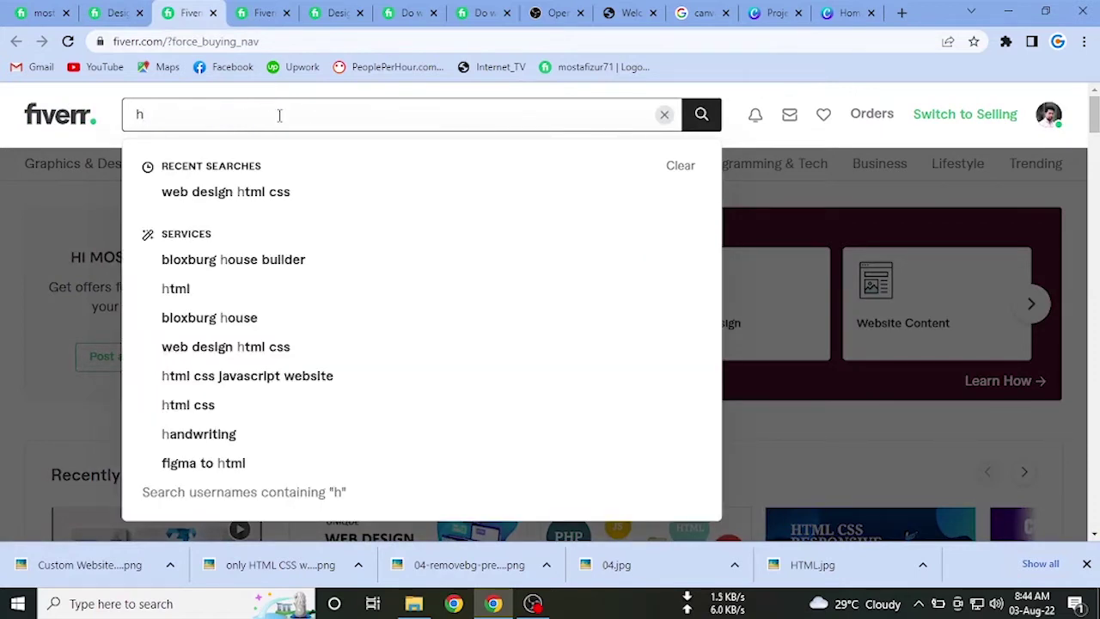
type("t")
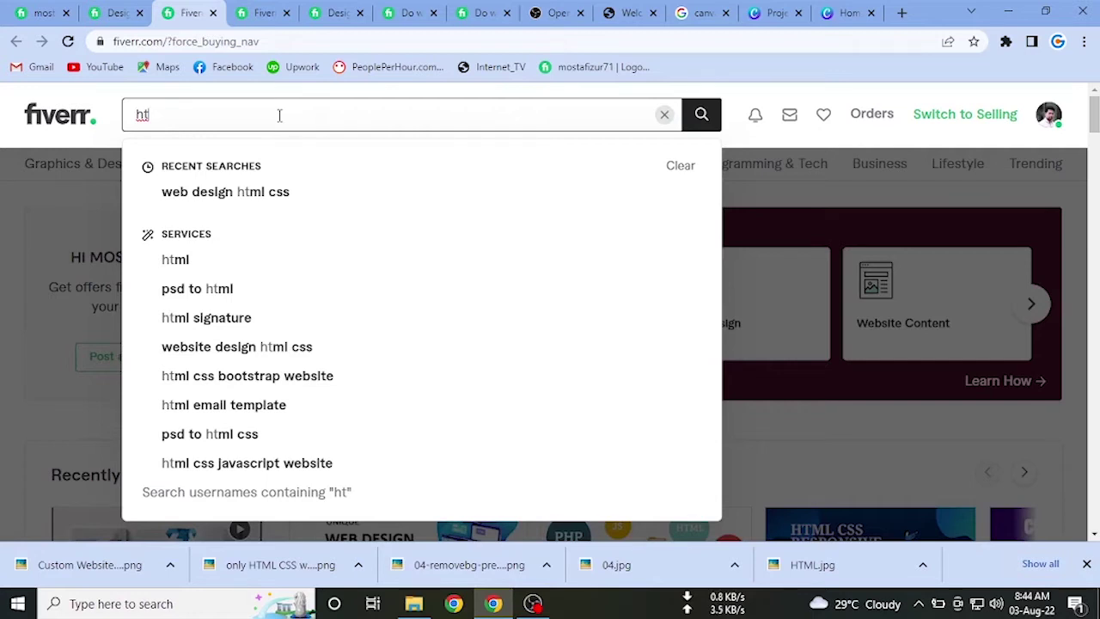
type("ml")
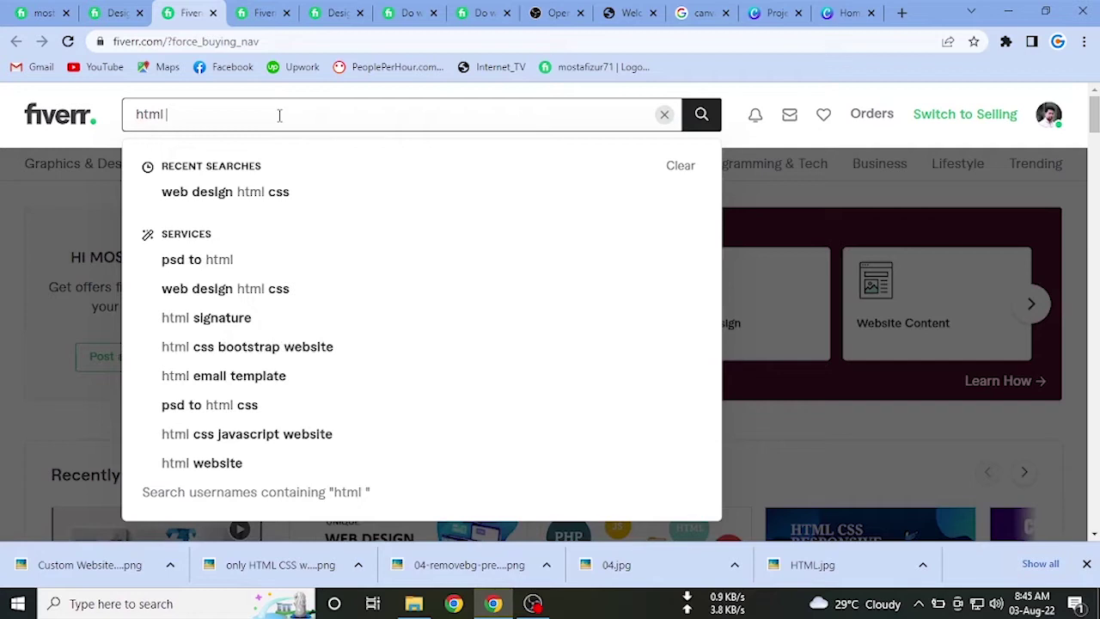
type("css")
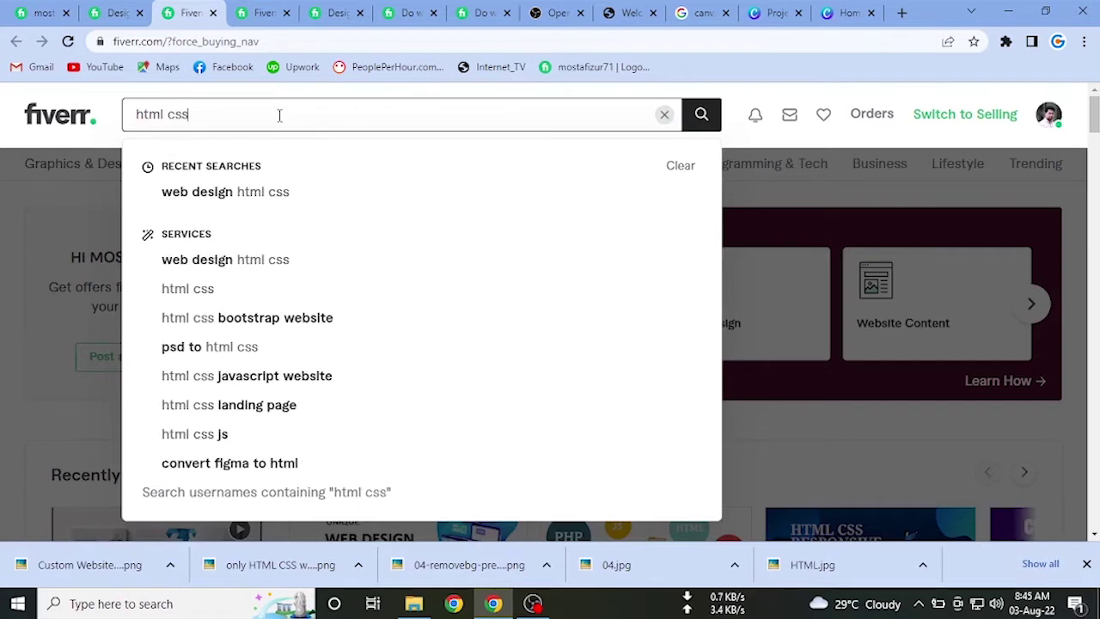
left_click(275, 203)
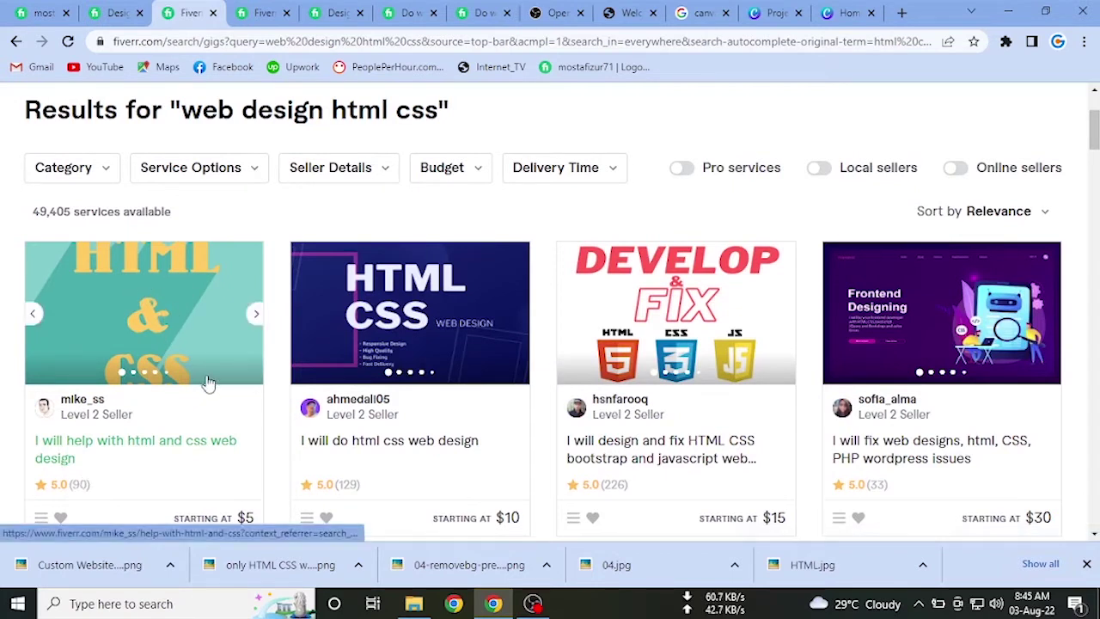
Look through the preview images of the "I will help with html and css web design" gig in the search results.
left_click(257, 317)
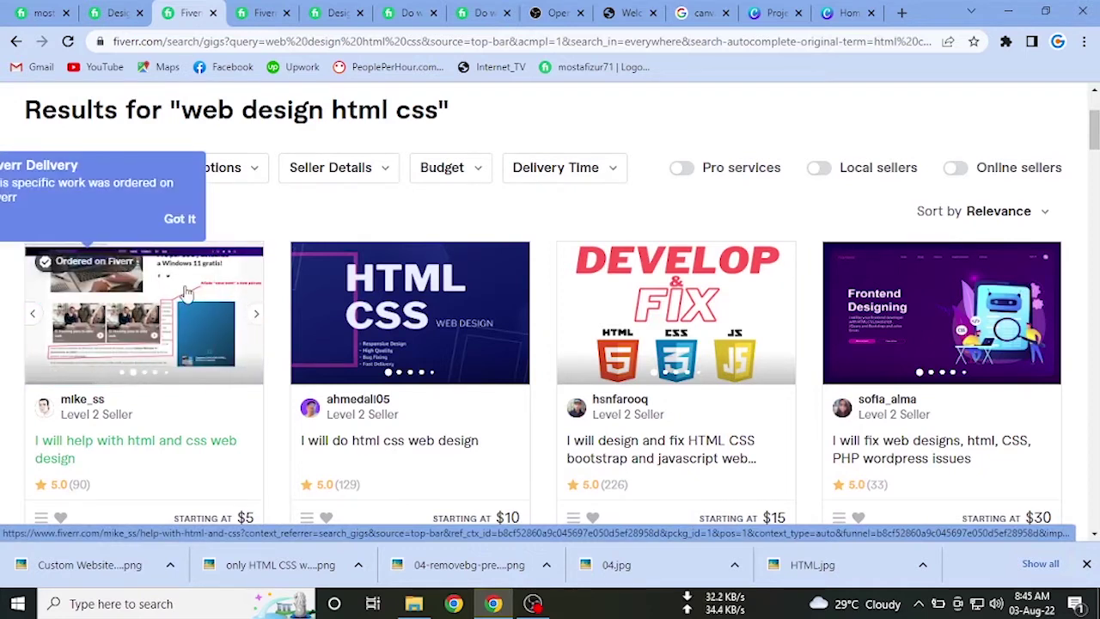
left_click(256, 323)
left_click(255, 322)
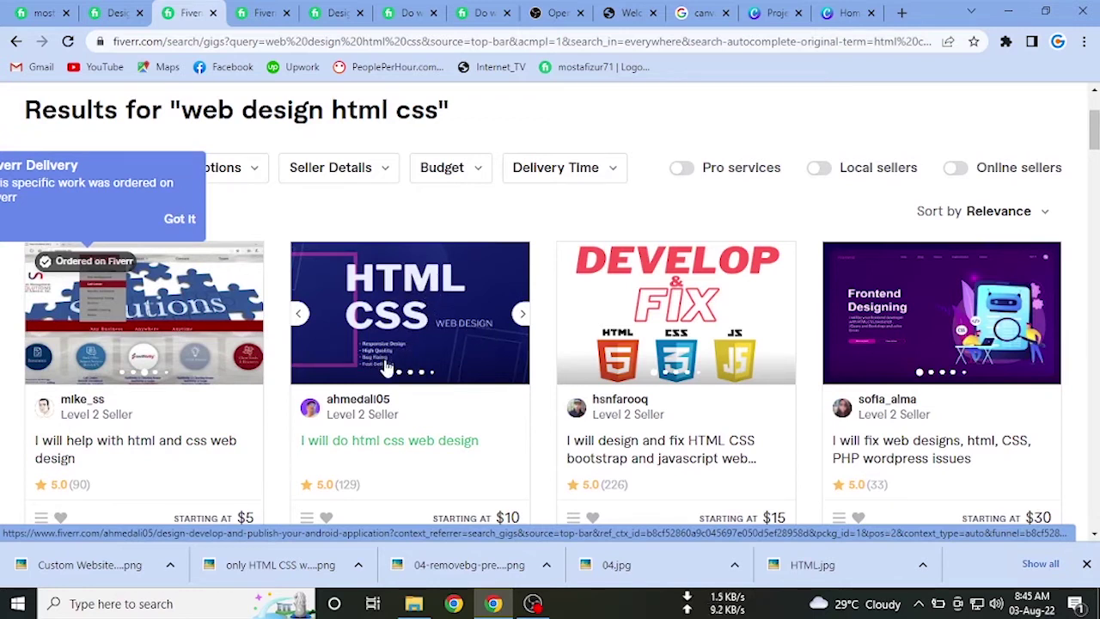
Browse the preview images of the "I will do html css web design", HTML CSS bootstrap and PHP wordpress issues gigs in the search results.
left_click(522, 316)
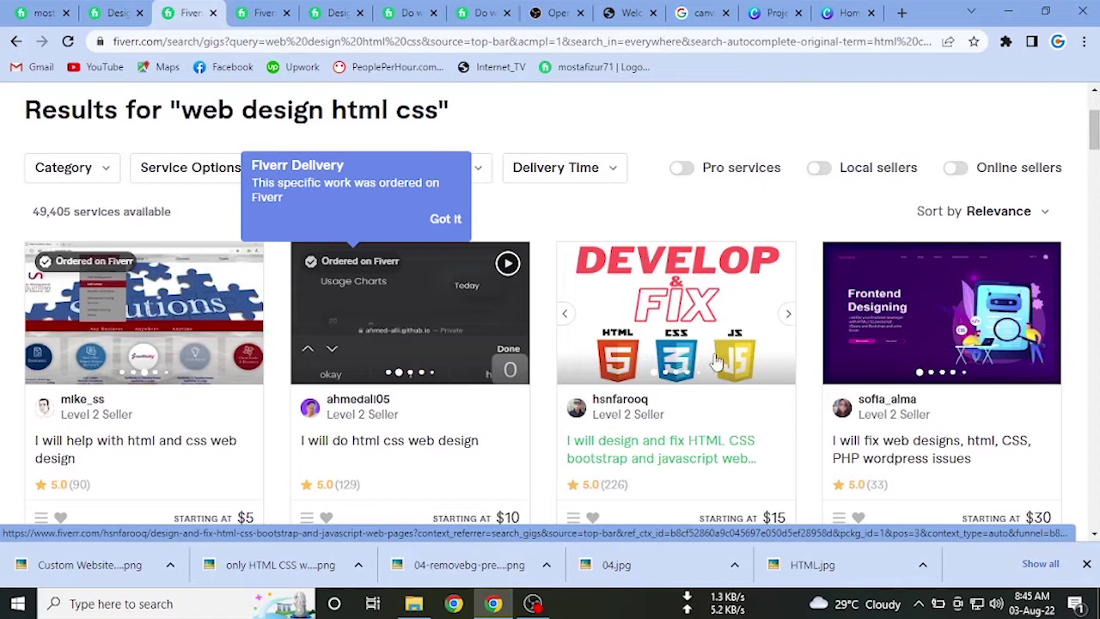
left_click(788, 318)
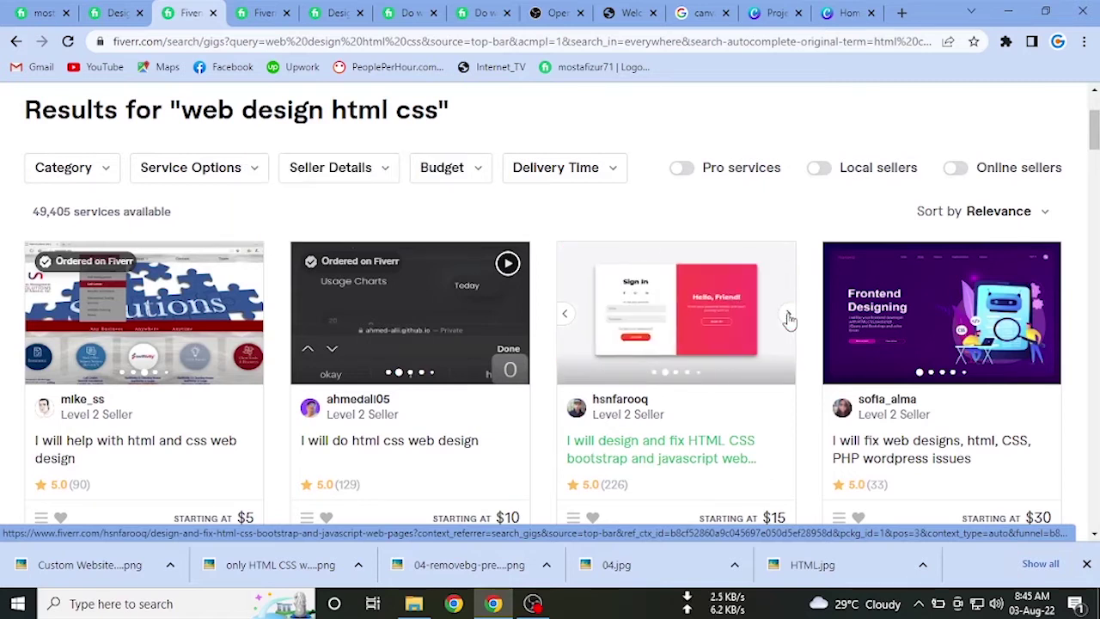
left_click(789, 318)
left_click(789, 318)
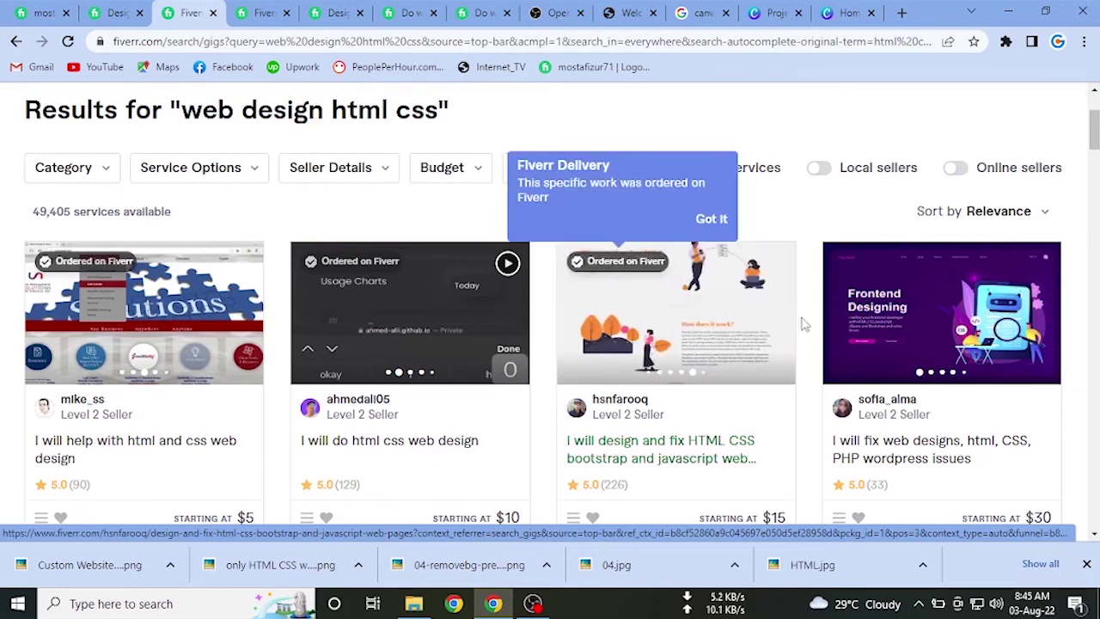
left_click(1057, 320)
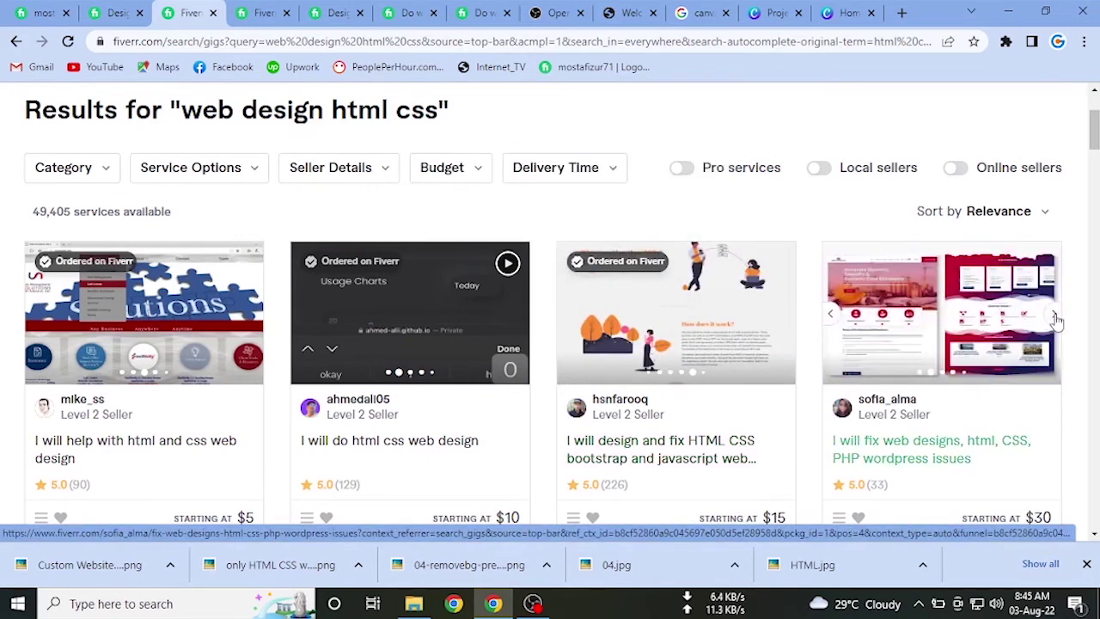
scroll(817, 356, "down", 2)
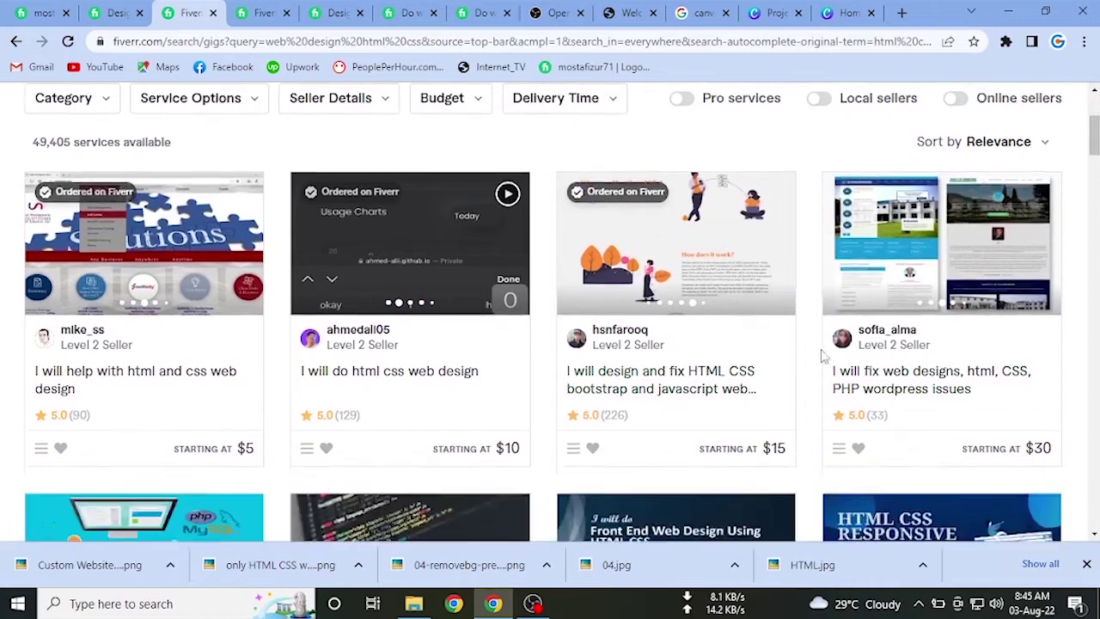
scroll(823, 355, "up", 1)
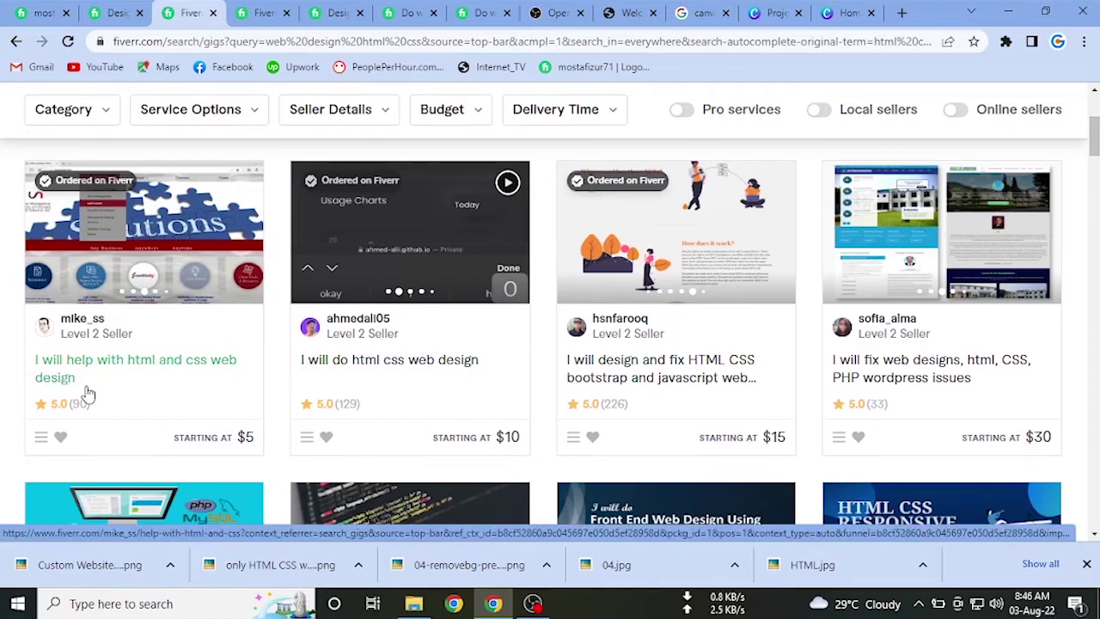
Copy the title "I will help with html and css web design" into the Gig Image Content text file from the Versite Gig folder, opened in Notepad.
mouse_move(81, 384)
left_mouse_down()
mouse_move(9, 379)
mouse_move(12, 365)
mouse_move(88, 376)
left_mouse_up()
key("ctrl+c")
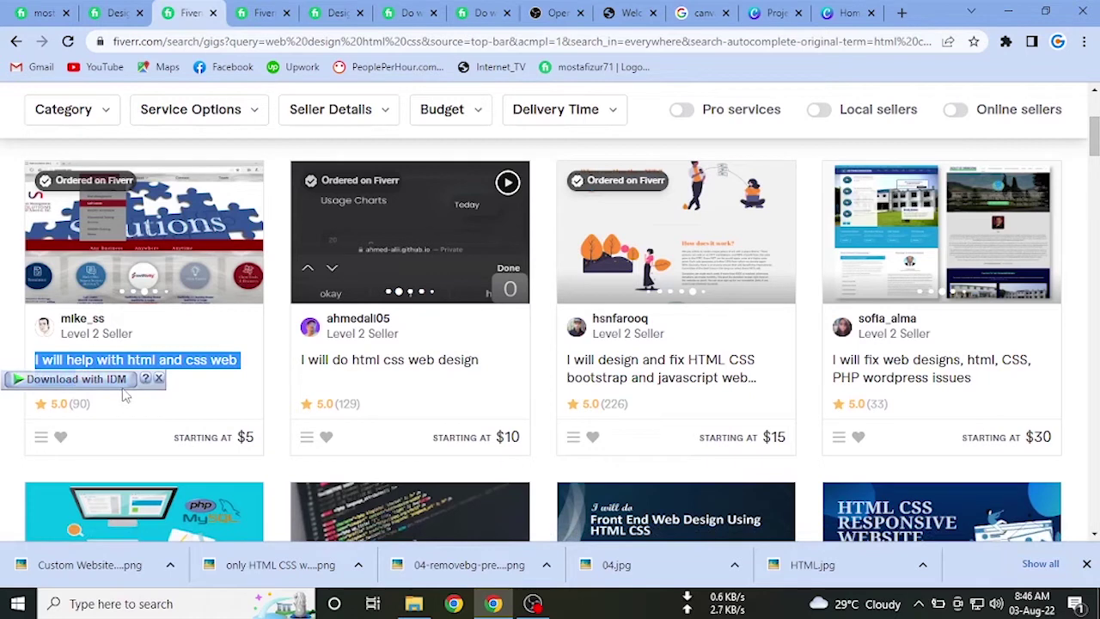
left_click(413, 603)
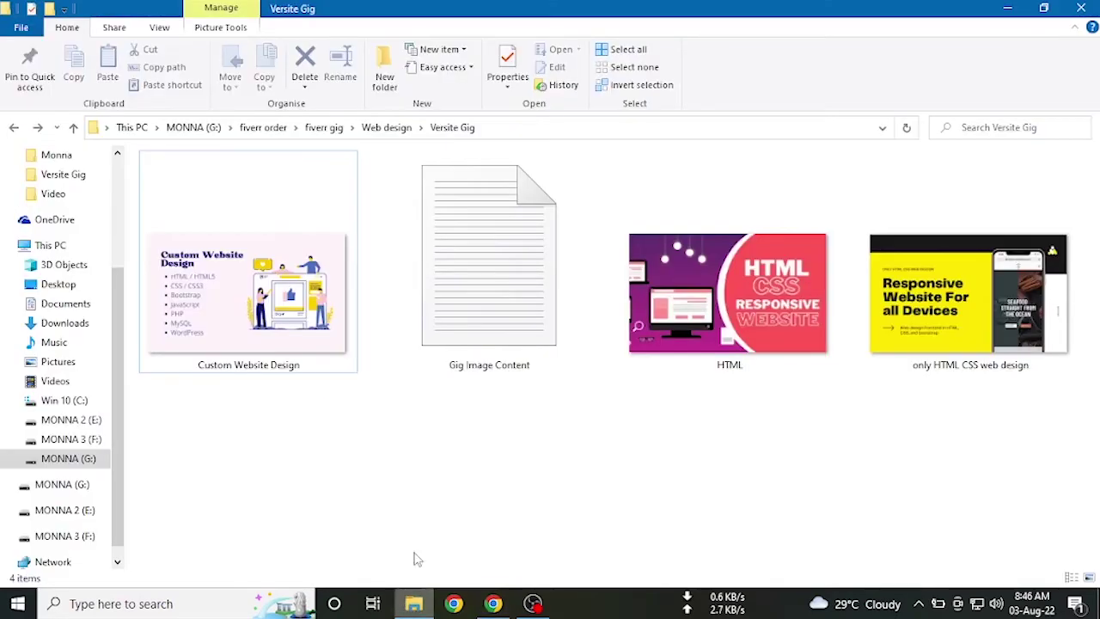
left_click(495, 299)
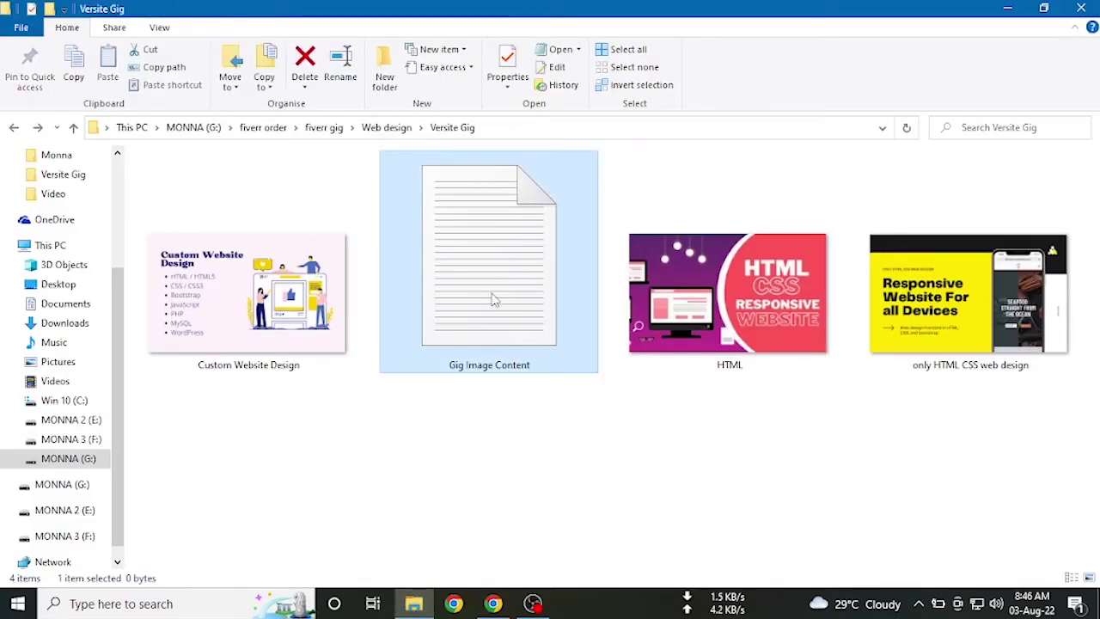
double_click(494, 298)
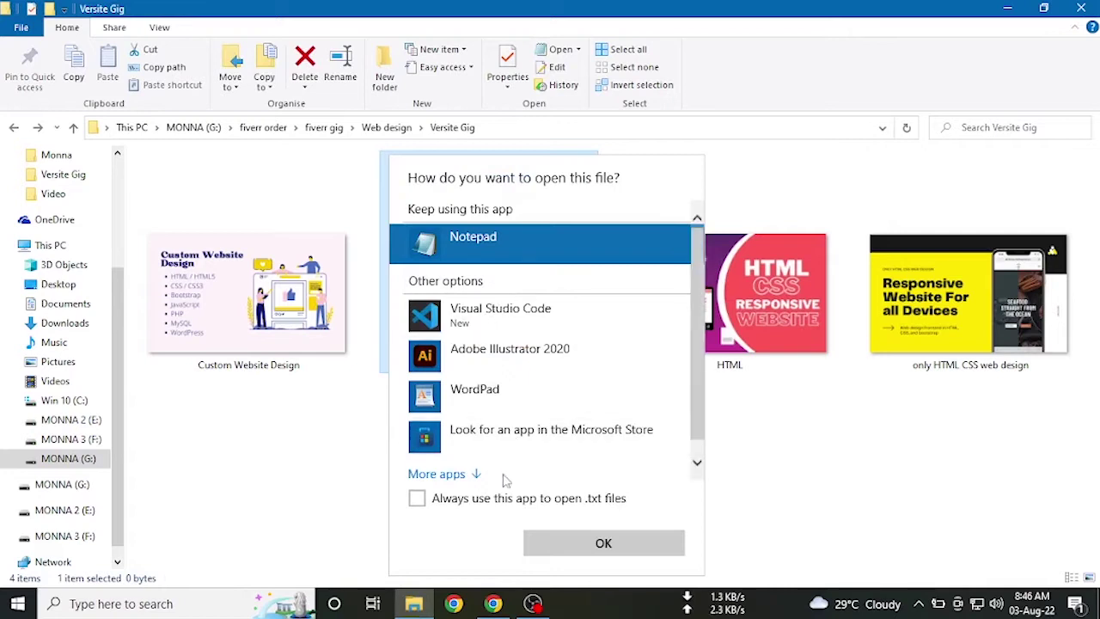
left_click(557, 539)
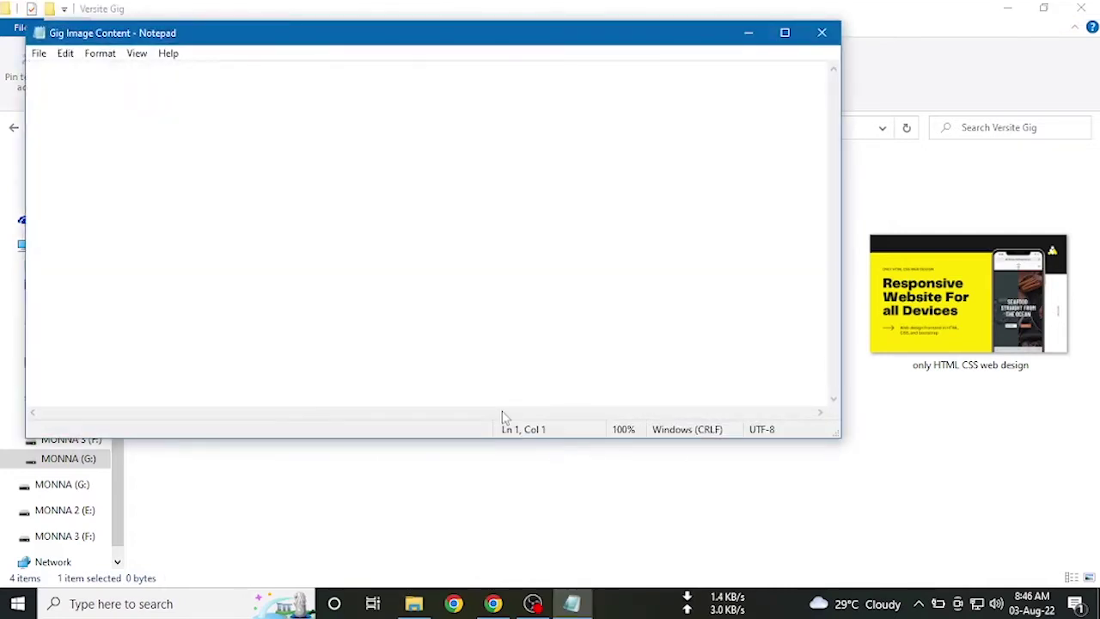
key("ctrl+v")
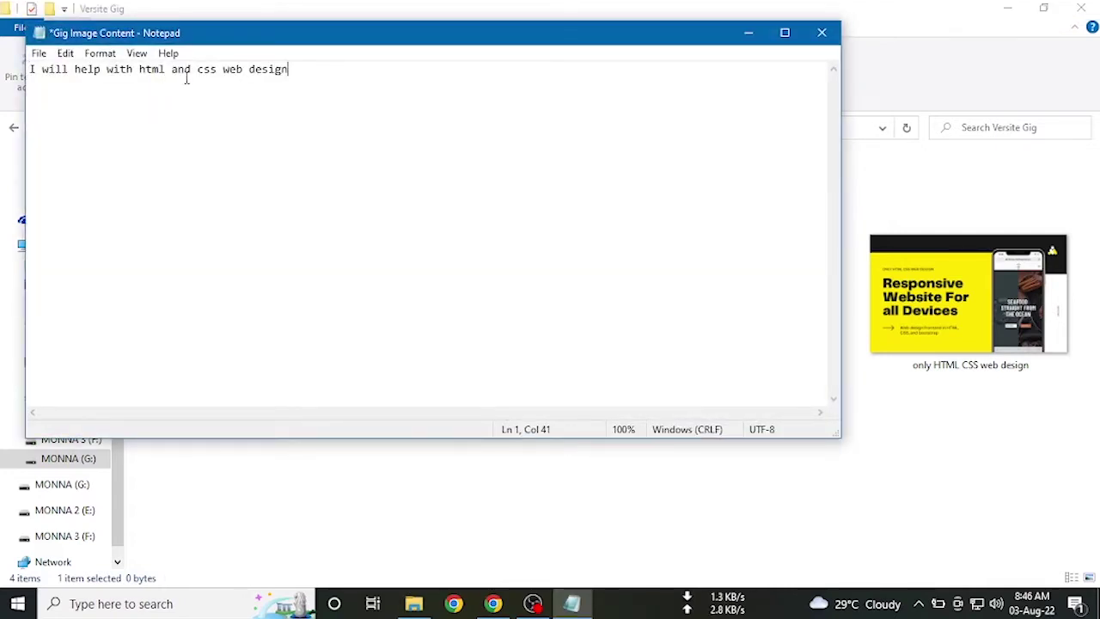
Shorten the pasted title to "html and css web design" and minimize the text file.
left_click_drag(140, 70, 8, 81)
key("BackSpace")
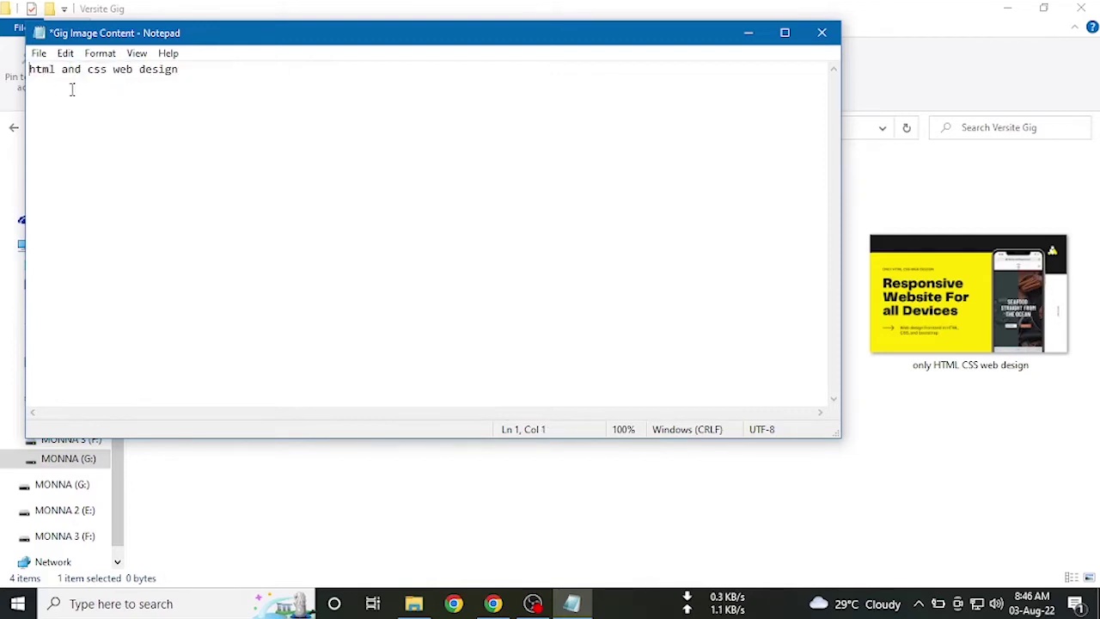
left_click(747, 32)
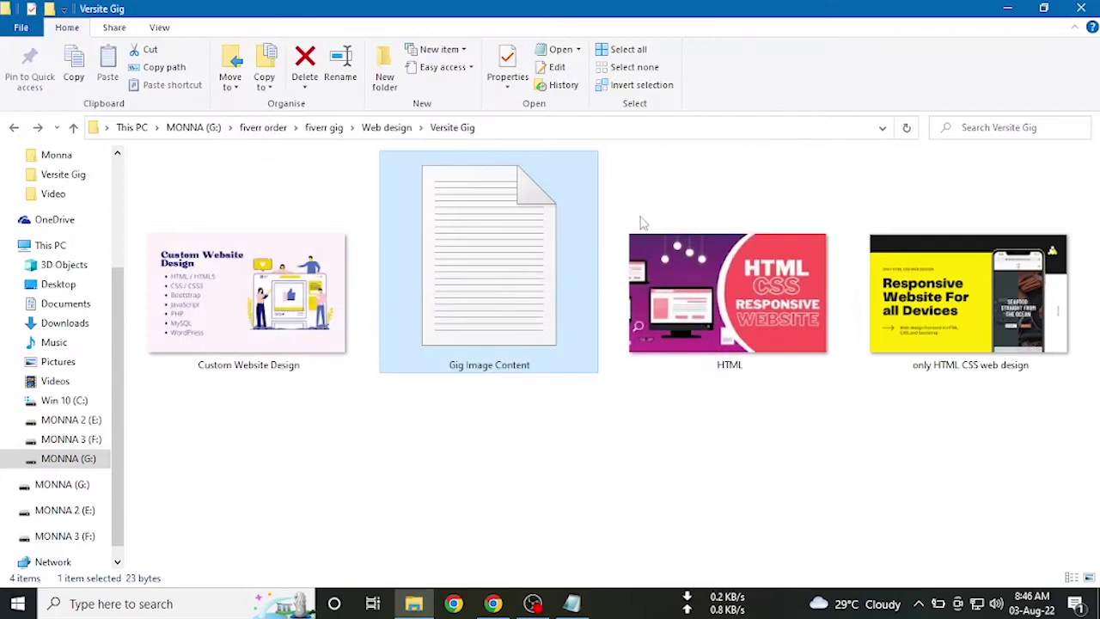
Return to the Fiverr results and open the "I will design and fix HTML CSS bootstrap and javascript web" gig in a new tab.
left_click(494, 603)
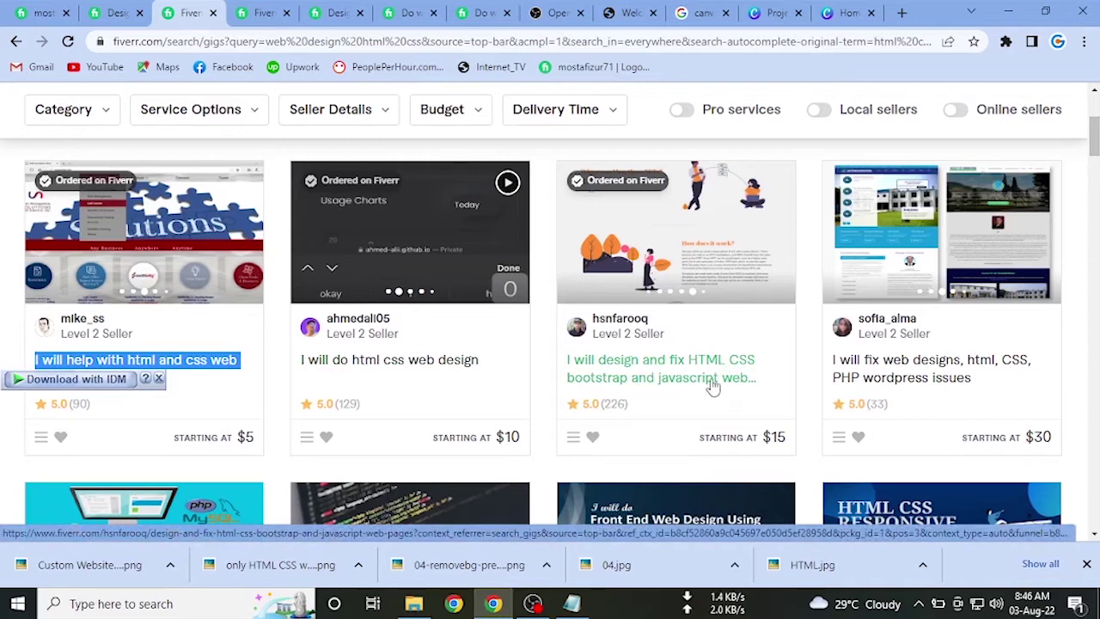
right_click(680, 389)
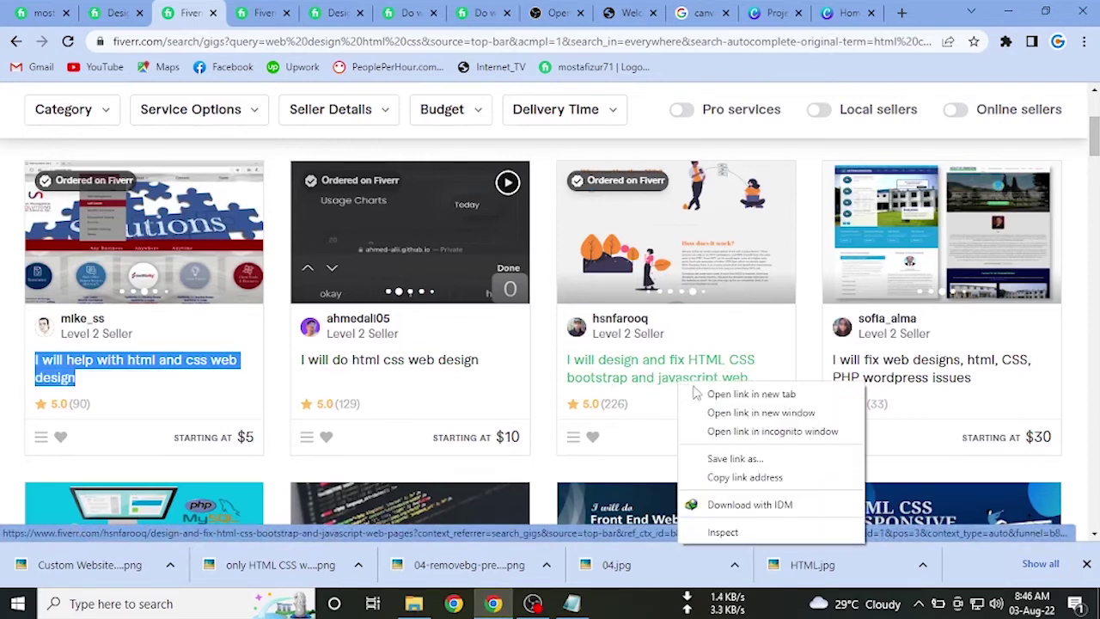
left_click(731, 400)
left_click(241, 17)
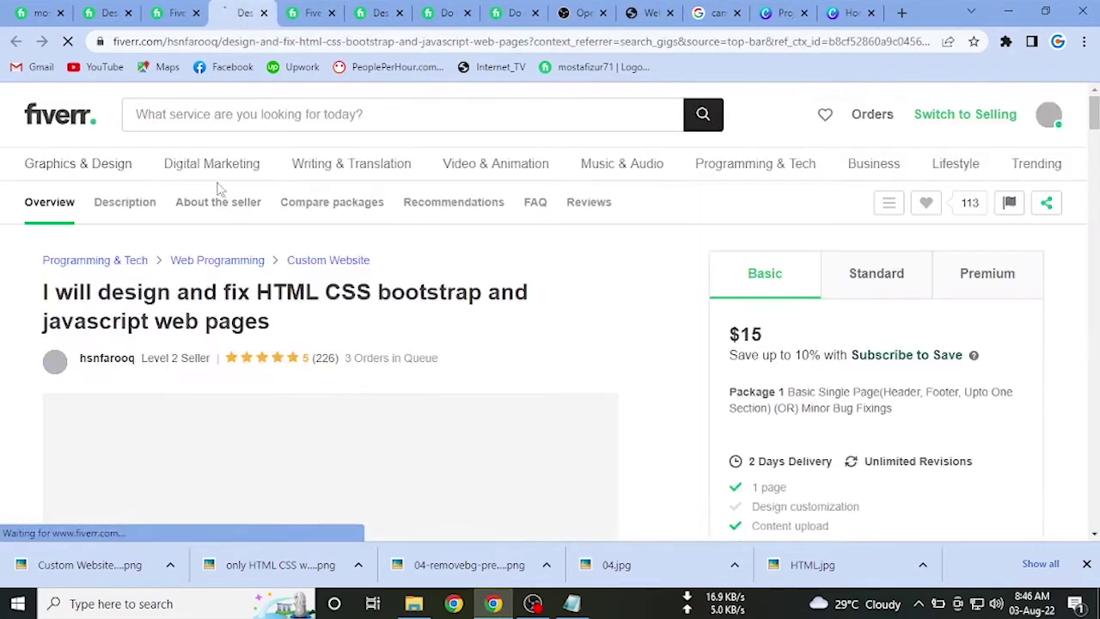
Copy "fix HTML CSS bootstrap and javascript web pages" from the gig title onto a new line of the Gig Image Content file, then minimize it.
left_click_drag(226, 293, 303, 318)
key("ctrl+c")
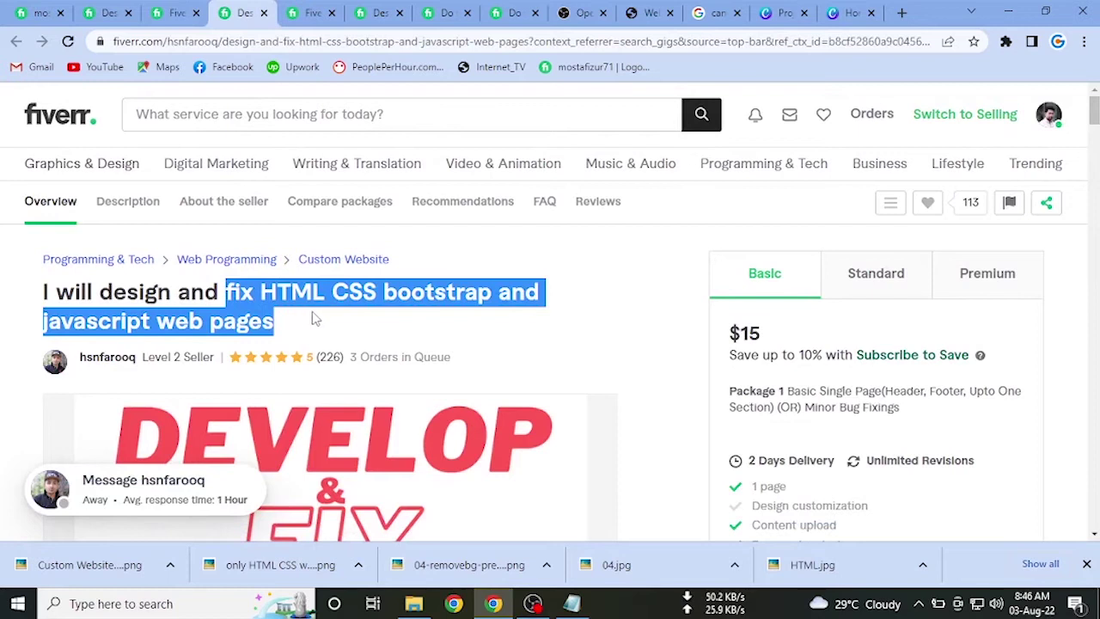
left_click(571, 604)
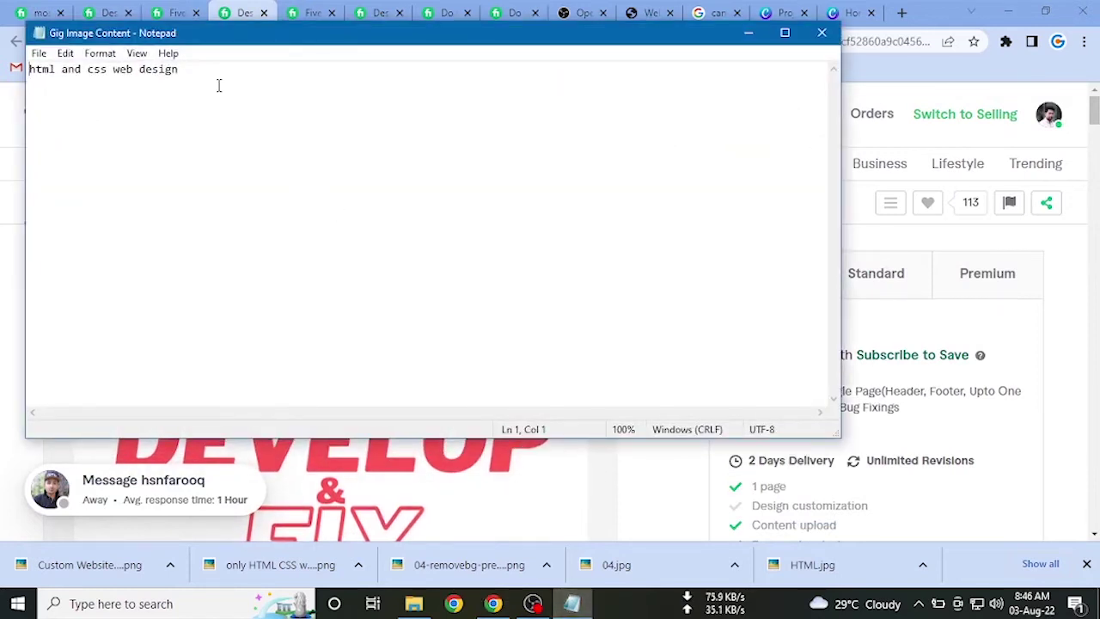
key("Return")
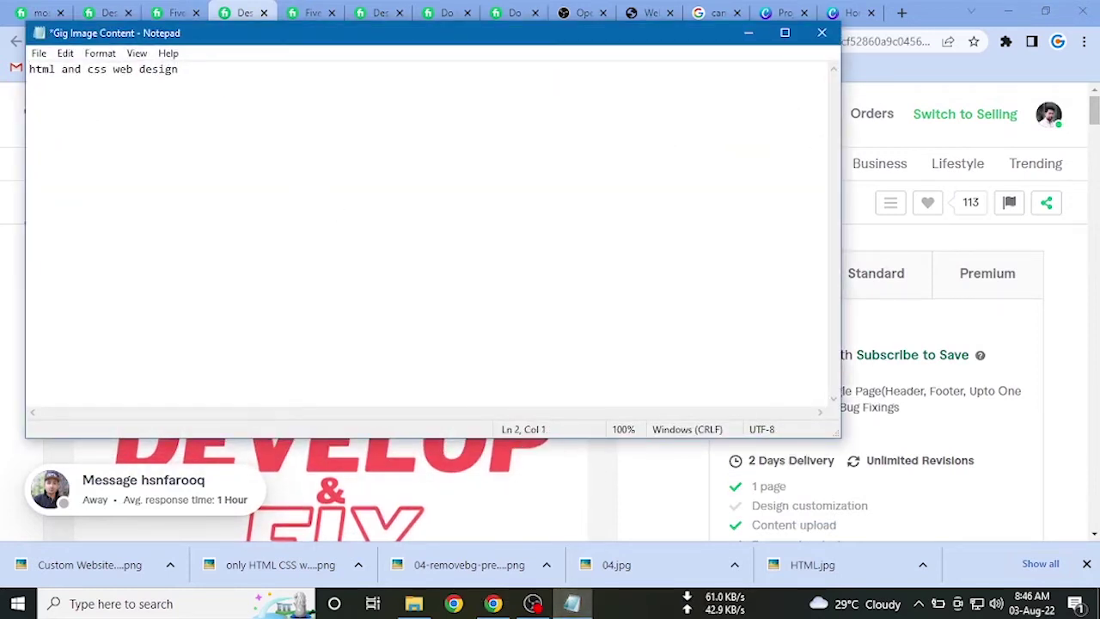
key("ctrl+v")
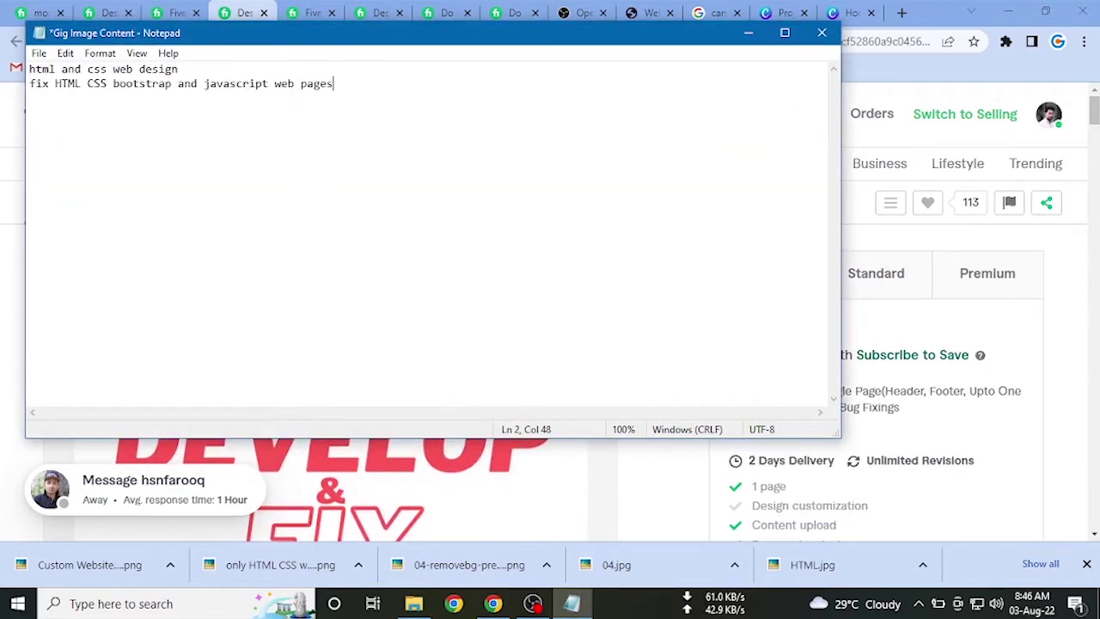
left_click(748, 33)
Read the description and service list of the HTML CSS bootstrap and javascript web pages gig.
scroll(386, 197, "down", 6)
scroll(386, 202, "down", 5)
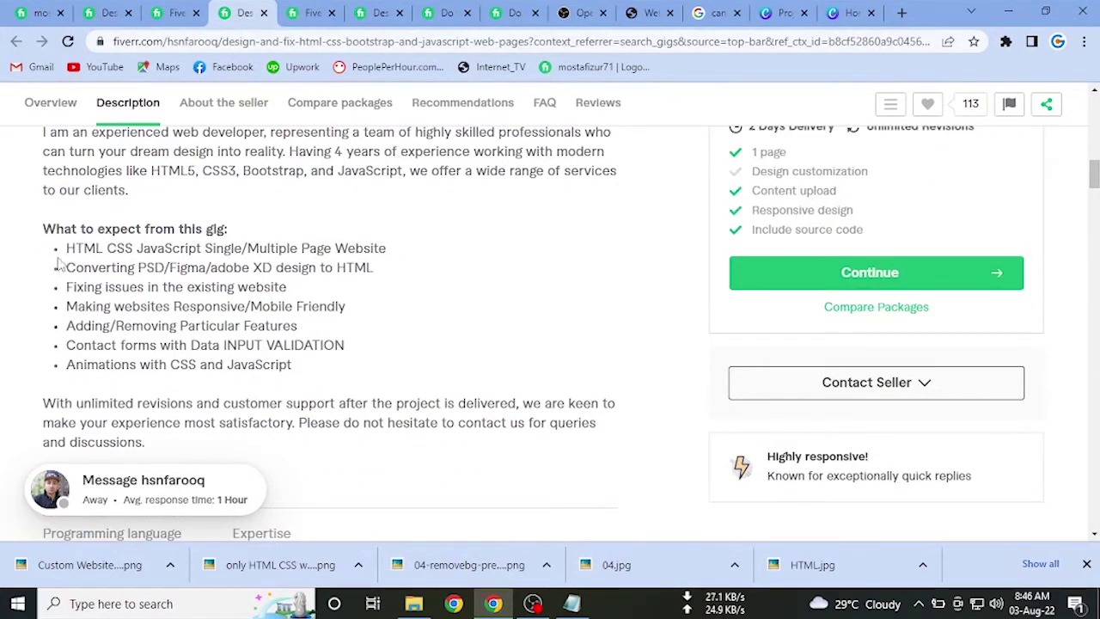
scroll(203, 268, "down", 2)
scroll(243, 228, "up", 3)
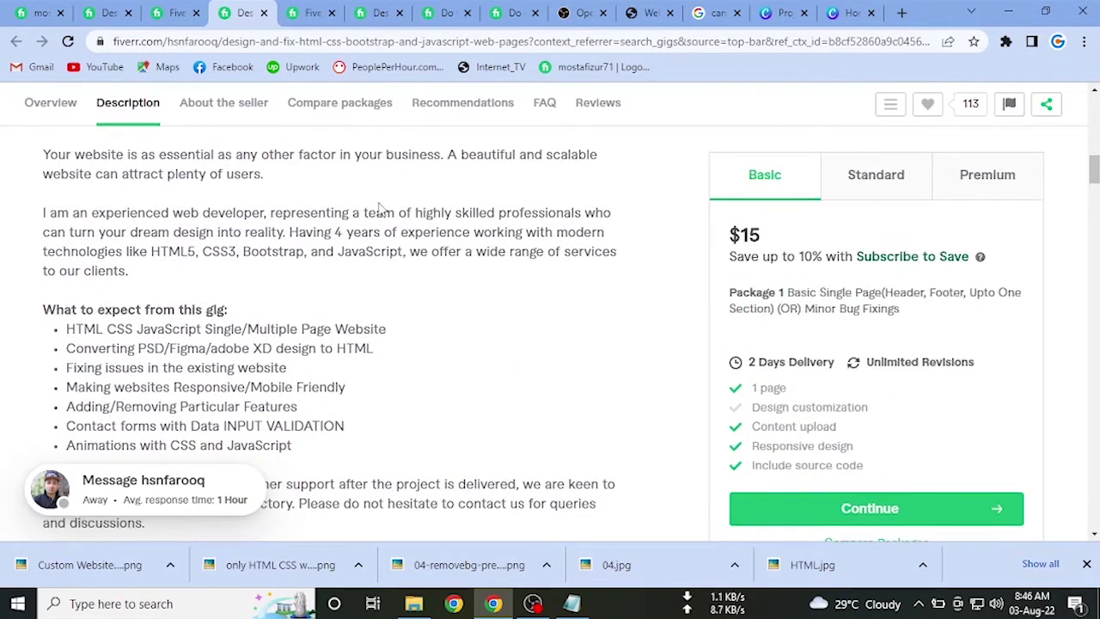
From the other open "web design html css" results page, open the "I will do html css web design" gig in a new tab.
left_click(312, 14)
scroll(278, 129, "down", 1)
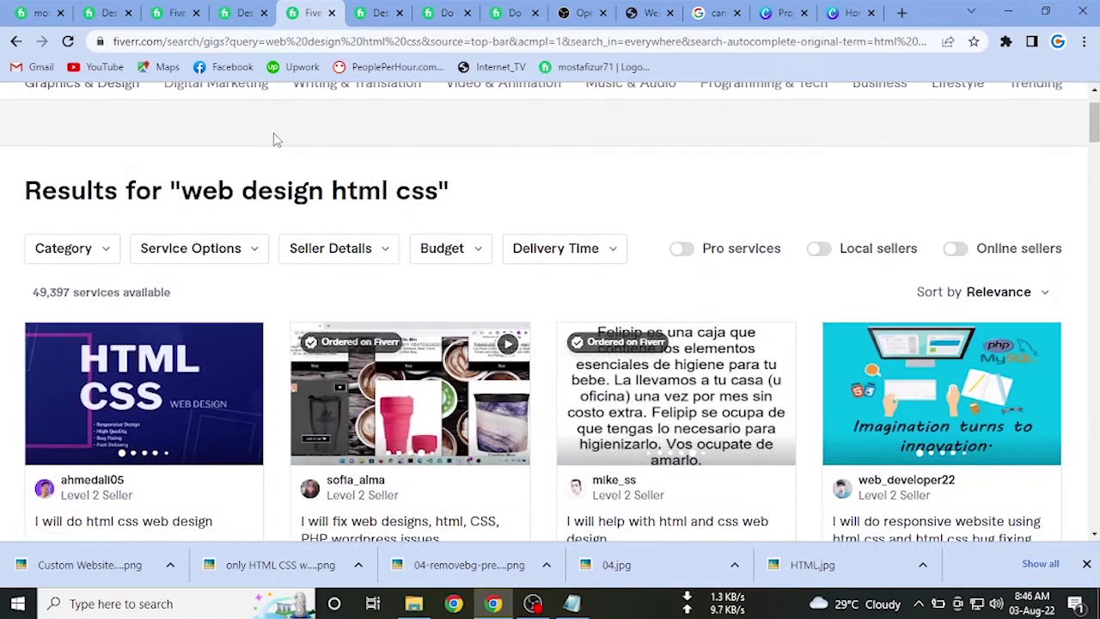
scroll(275, 140, "down", 2)
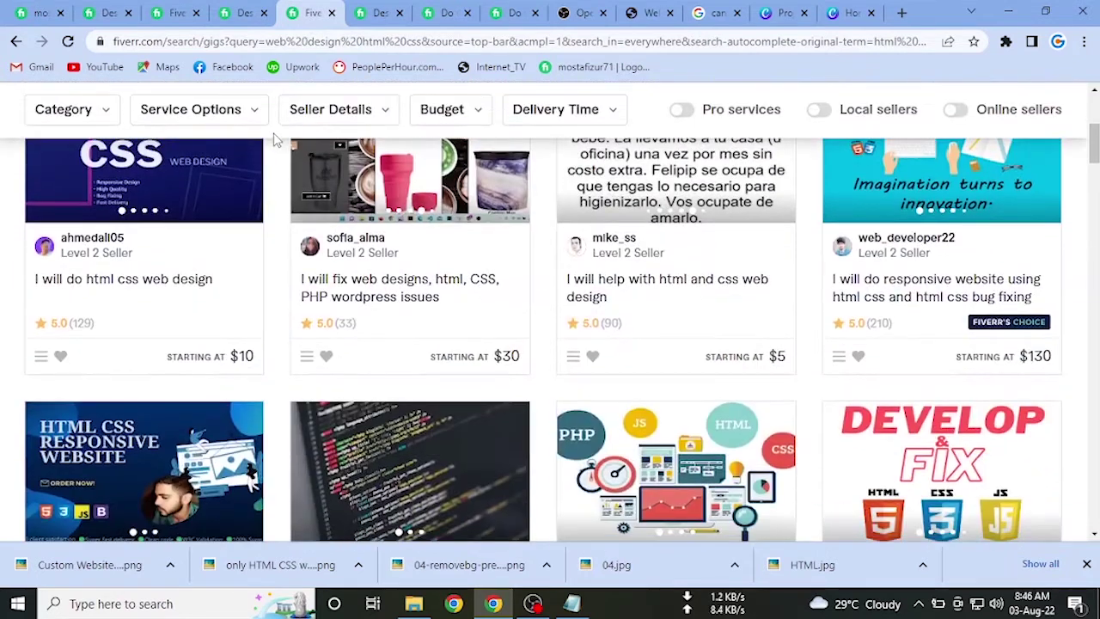
right_click(103, 286)
left_click(172, 294)
left_click(348, 13)
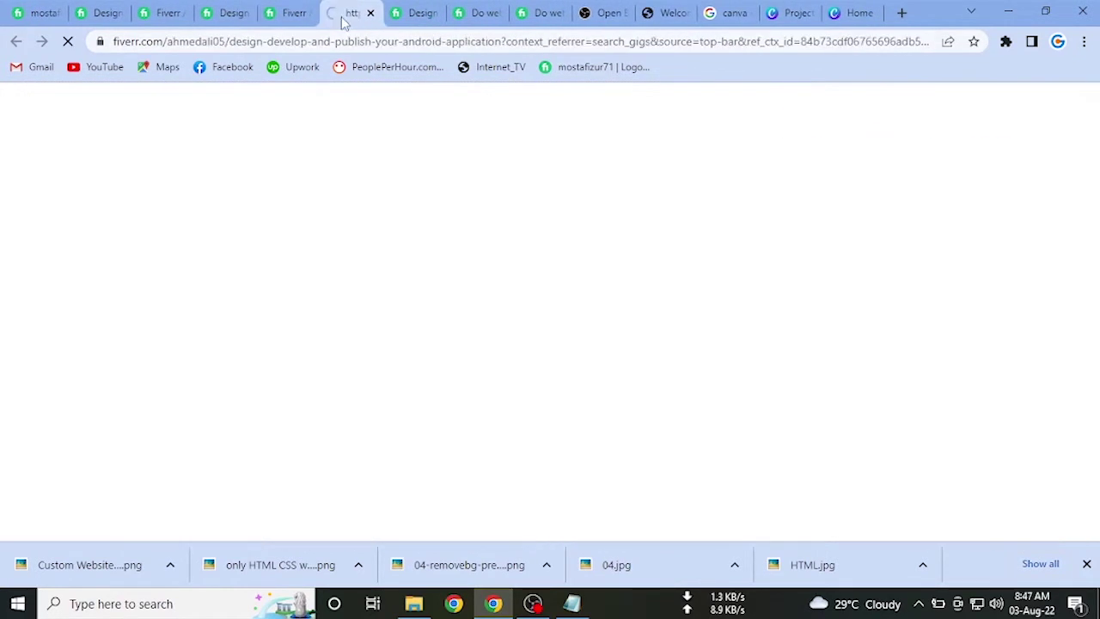
Review the description and service list of the "I will do html css web design" gig, and close its tab.
scroll(432, 307, "down", 3)
scroll(432, 308, "down", 8)
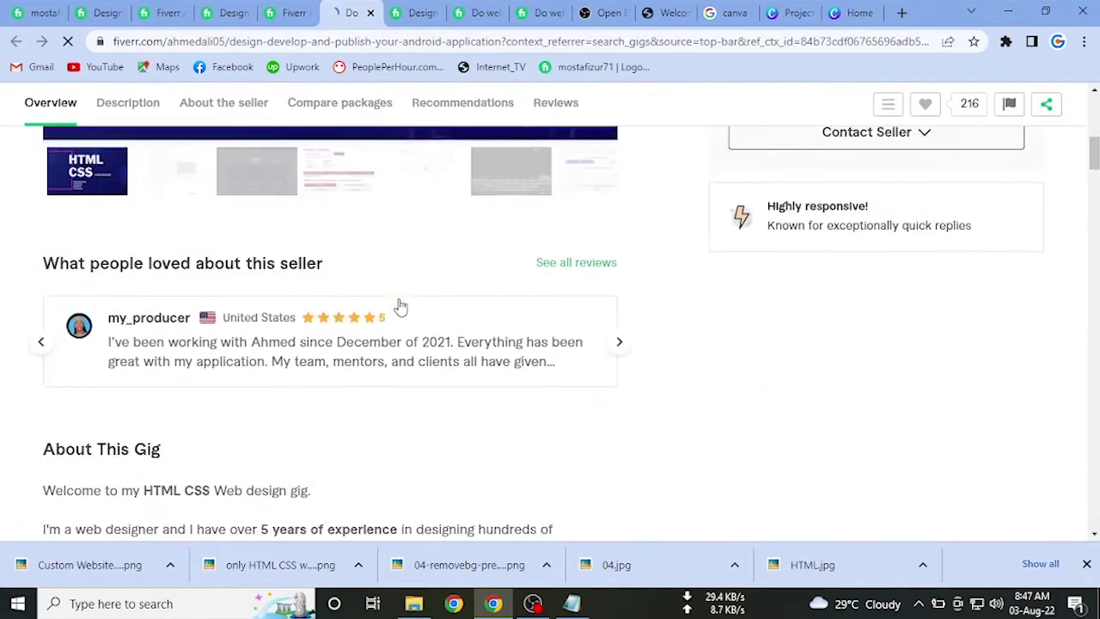
scroll(108, 337, "down", 2)
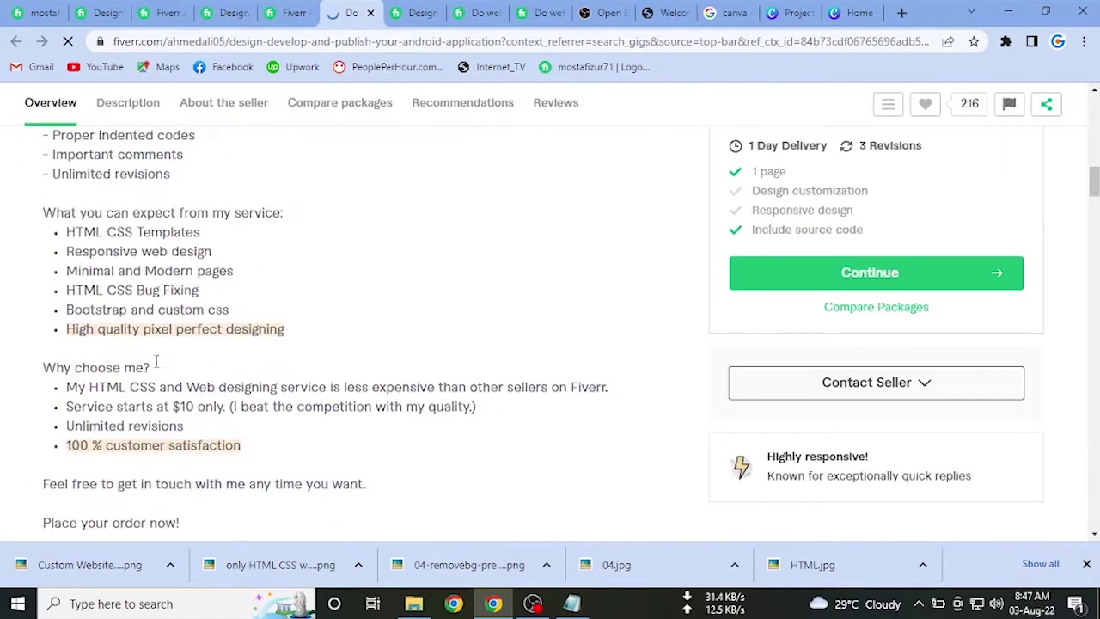
left_click(370, 13)
Review the services listed in the HTML CSS bootstrap web page gig's description, and close its tab.
left_click(355, 18)
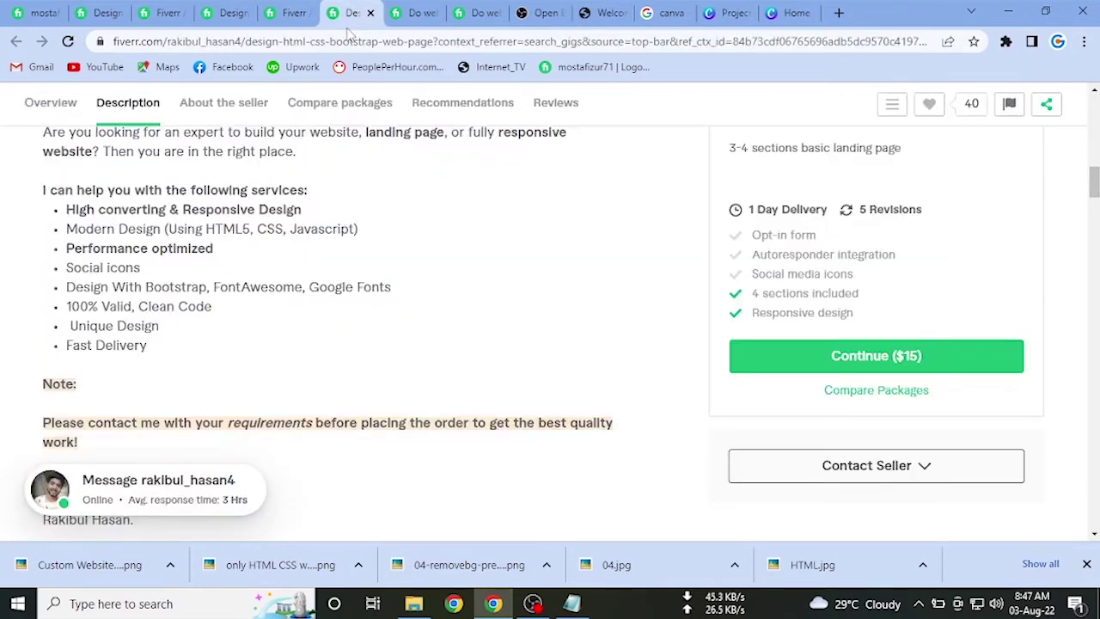
scroll(270, 255, "up", 3)
scroll(270, 255, "down", 3)
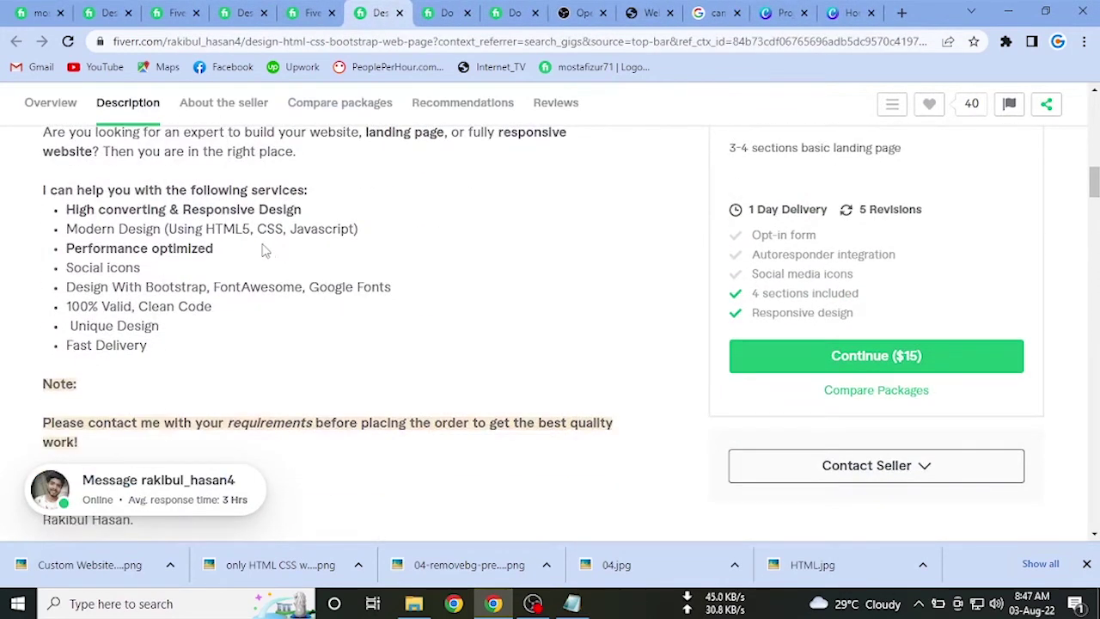
left_click(399, 13)
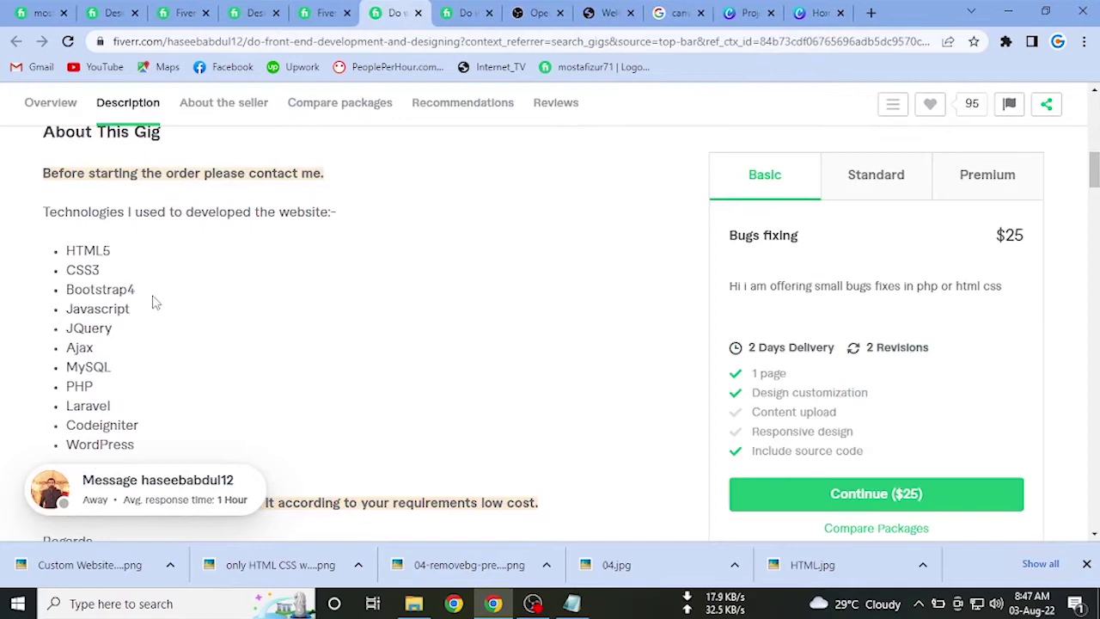
Copy the technologies list from HTML5 to WordPress in the gig's description and paste it into the Gig Image Content file in Notepad.
scroll(151, 299, "down", 1)
scroll(150, 299, "up", 6)
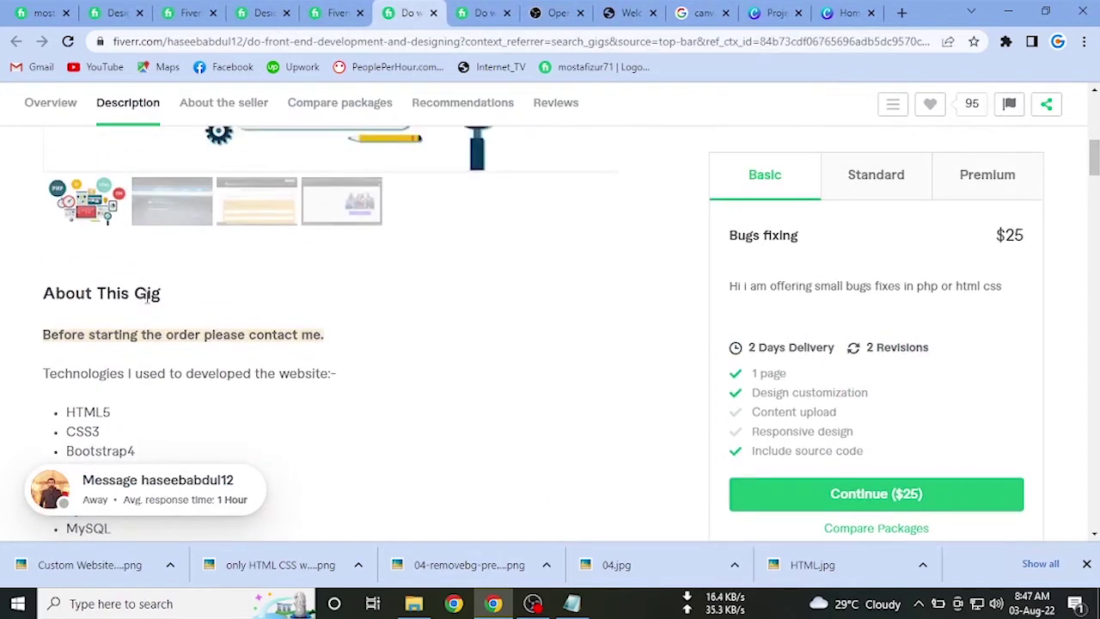
scroll(147, 296, "up", 2)
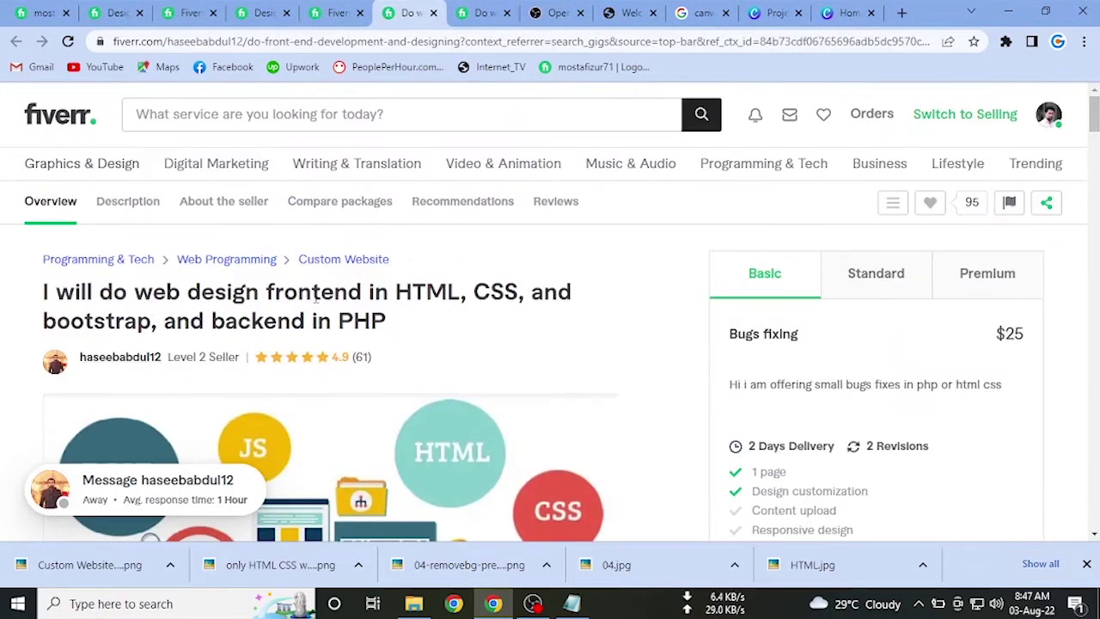
scroll(315, 299, "down", 6)
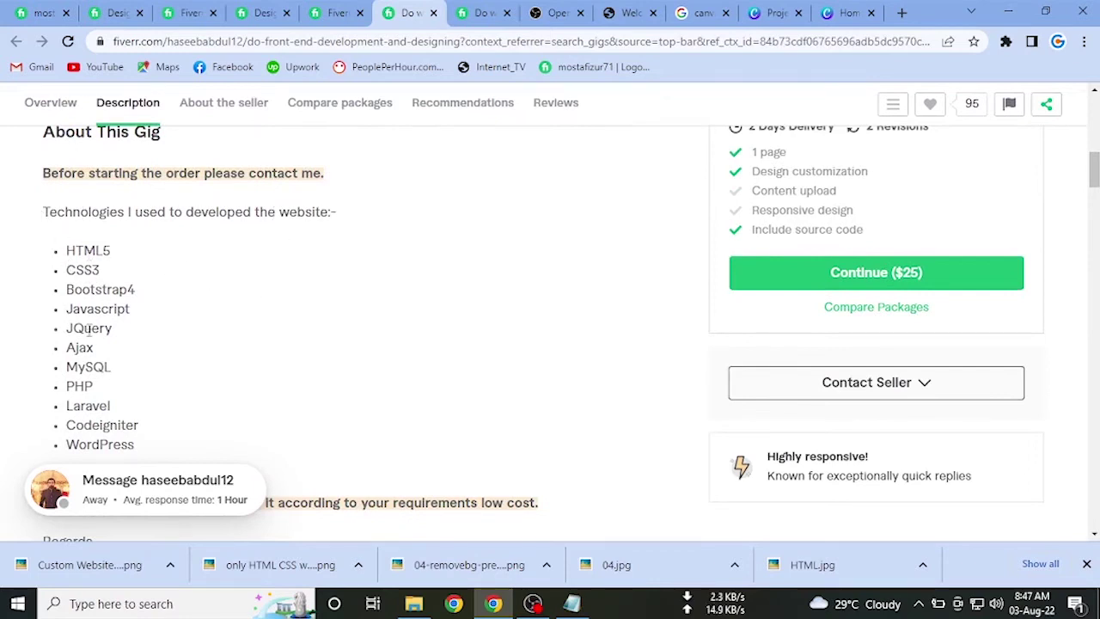
left_click_drag(68, 245, 143, 445)
key("ctrl+c")
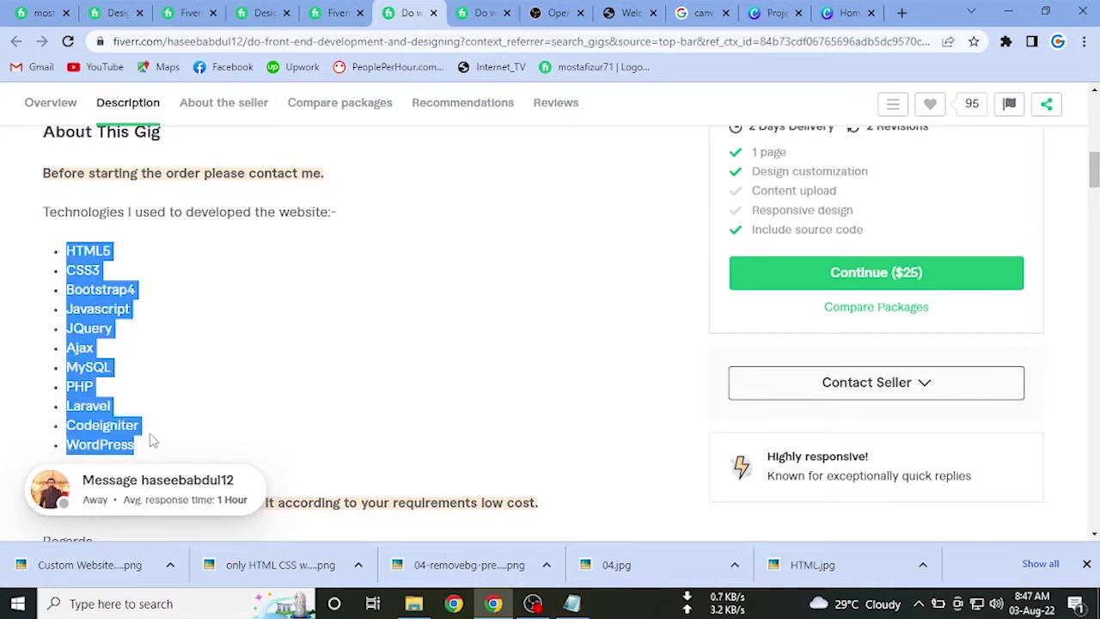
left_click(572, 603)
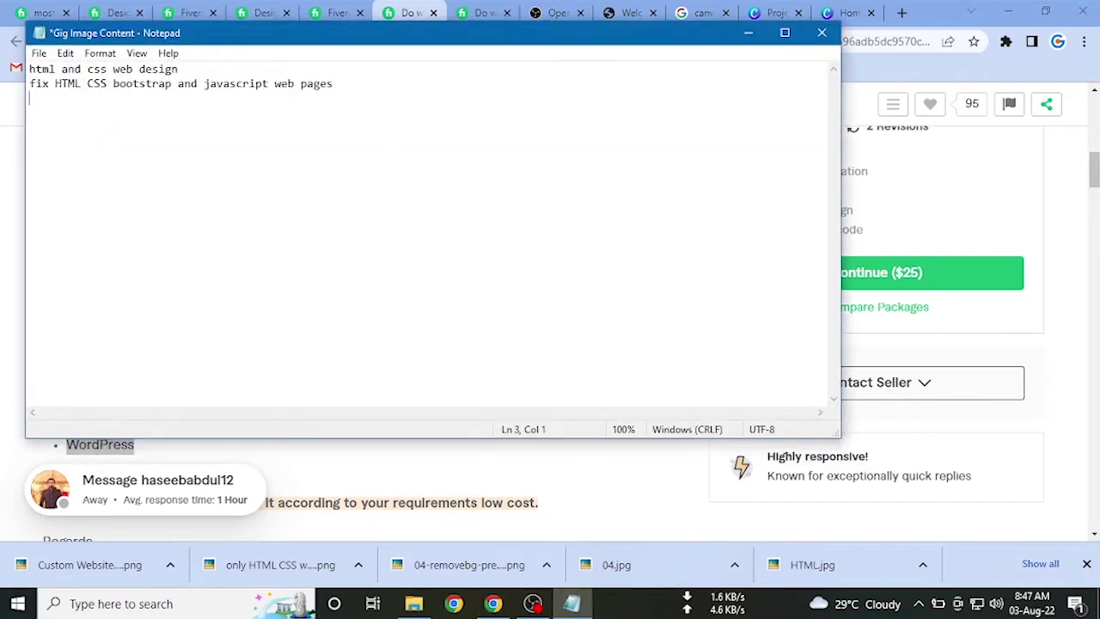
key("ctrl+v")
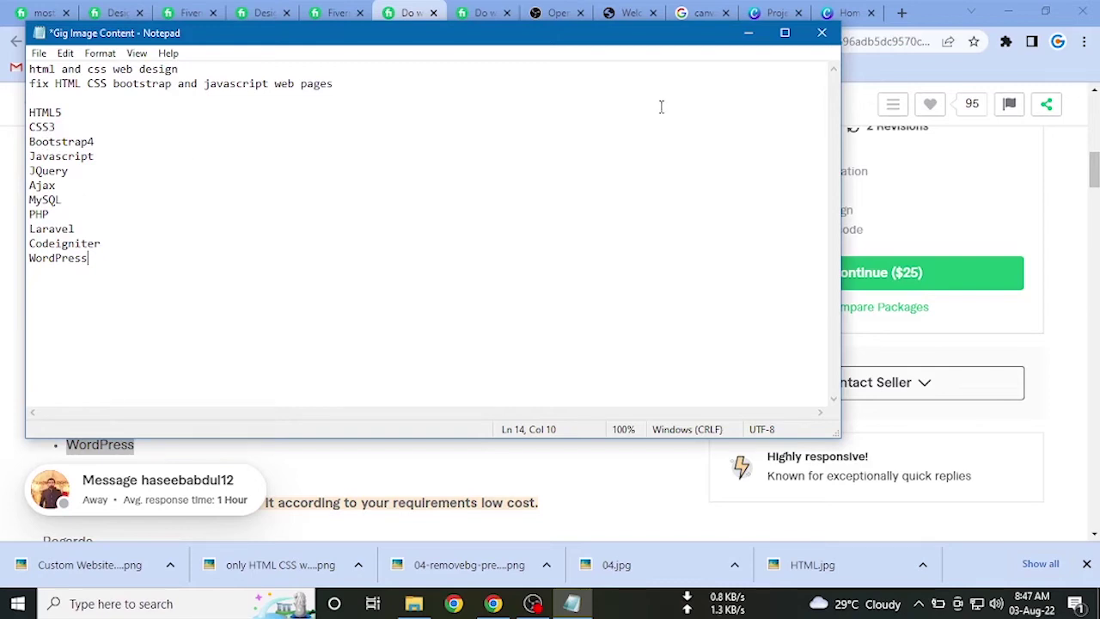
left_click(748, 33)
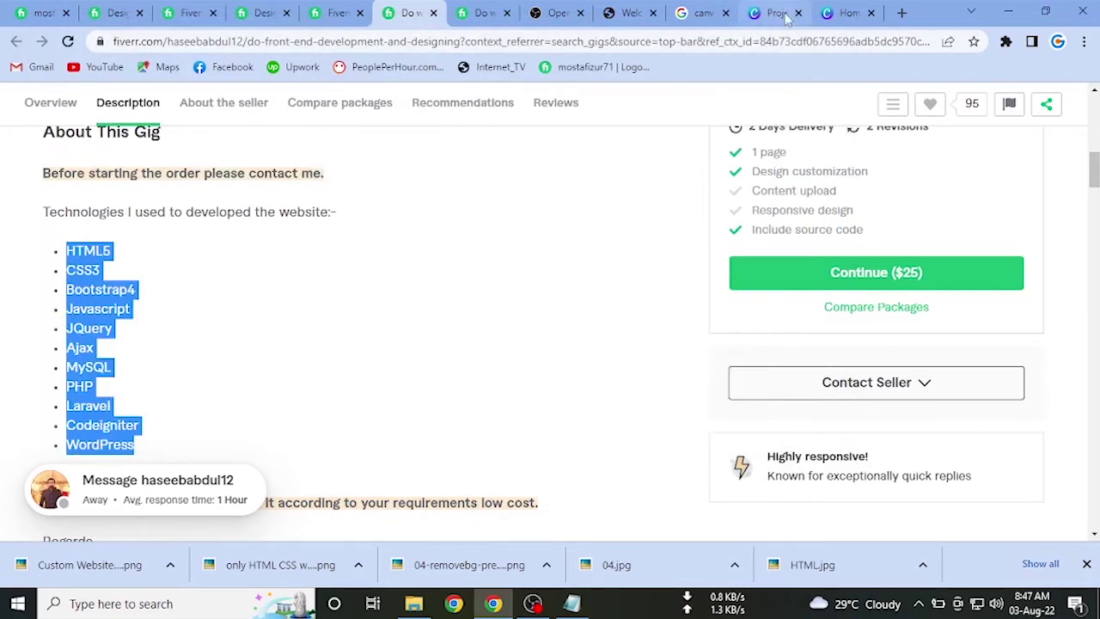
Switch to the open Canva pages and look over the home page.
left_click(776, 14)
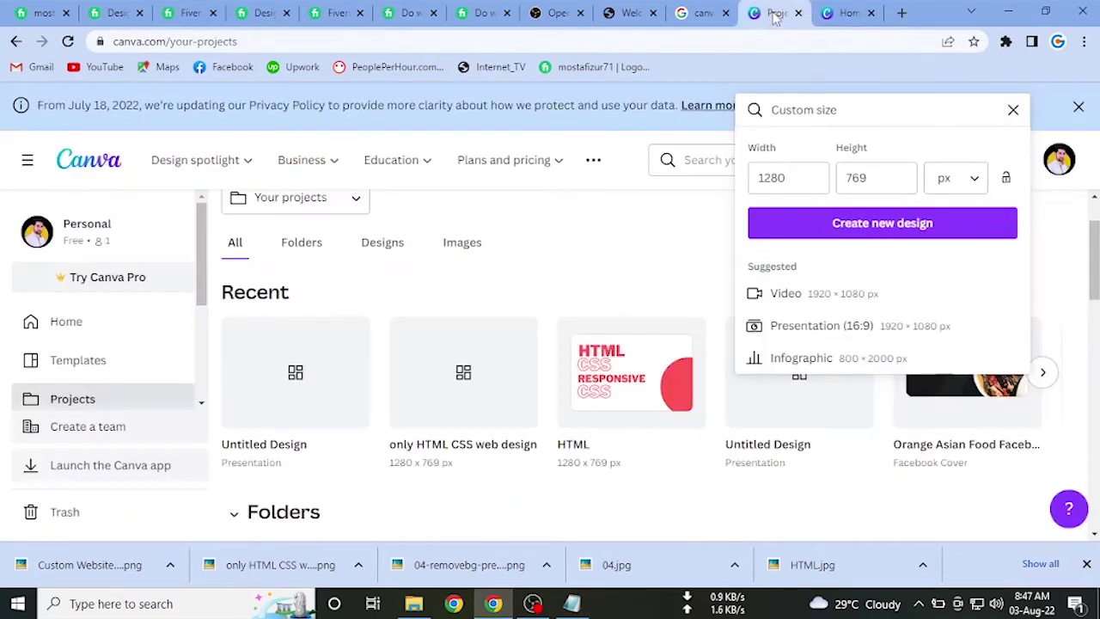
left_click(847, 14)
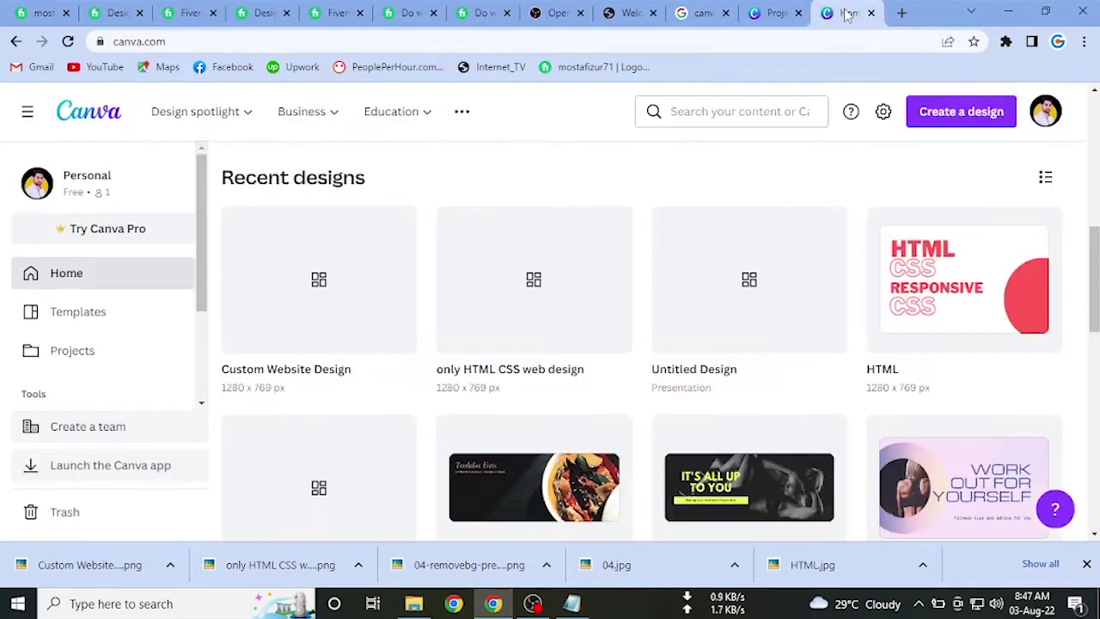
scroll(437, 184, "up", 6)
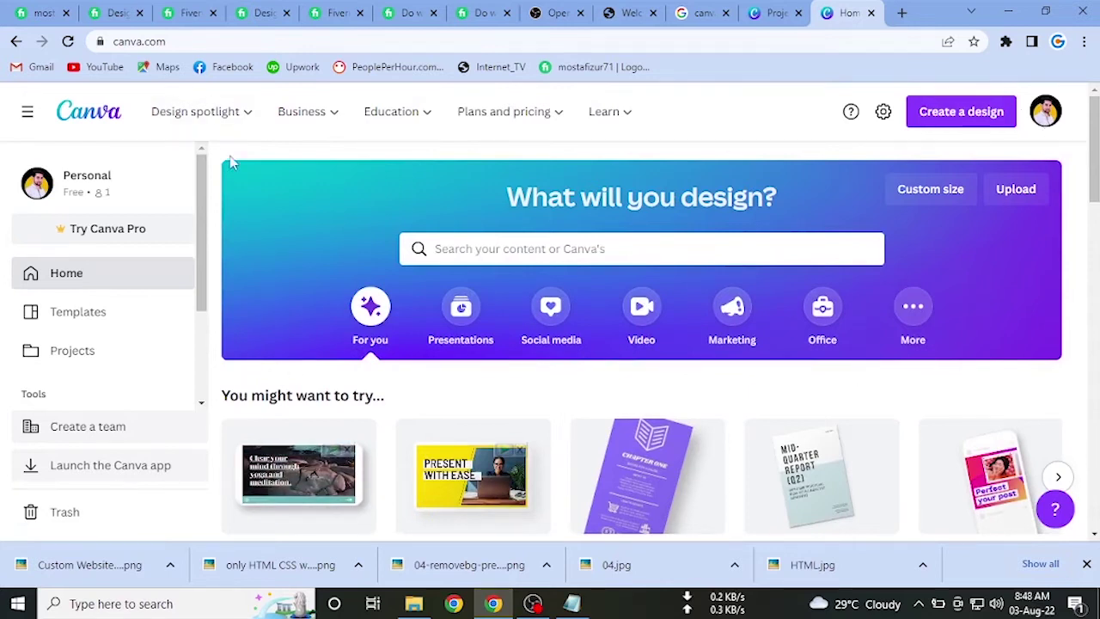
scroll(206, 192, "down", 1)
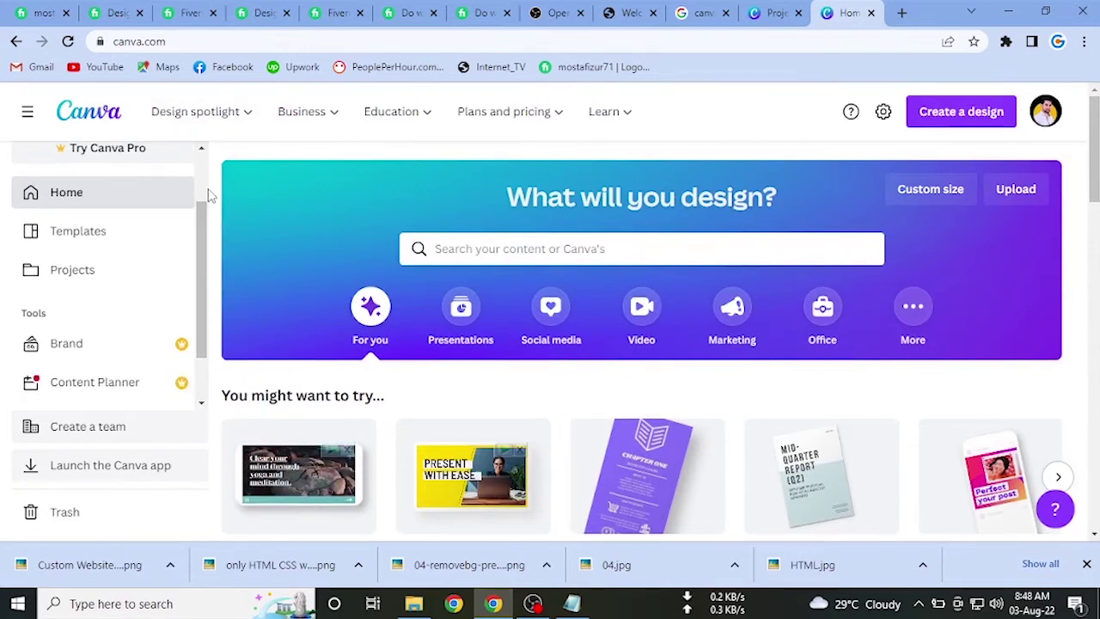
Browse Canva's templates page with its category and style filters, and return to the home page.
left_click(102, 244)
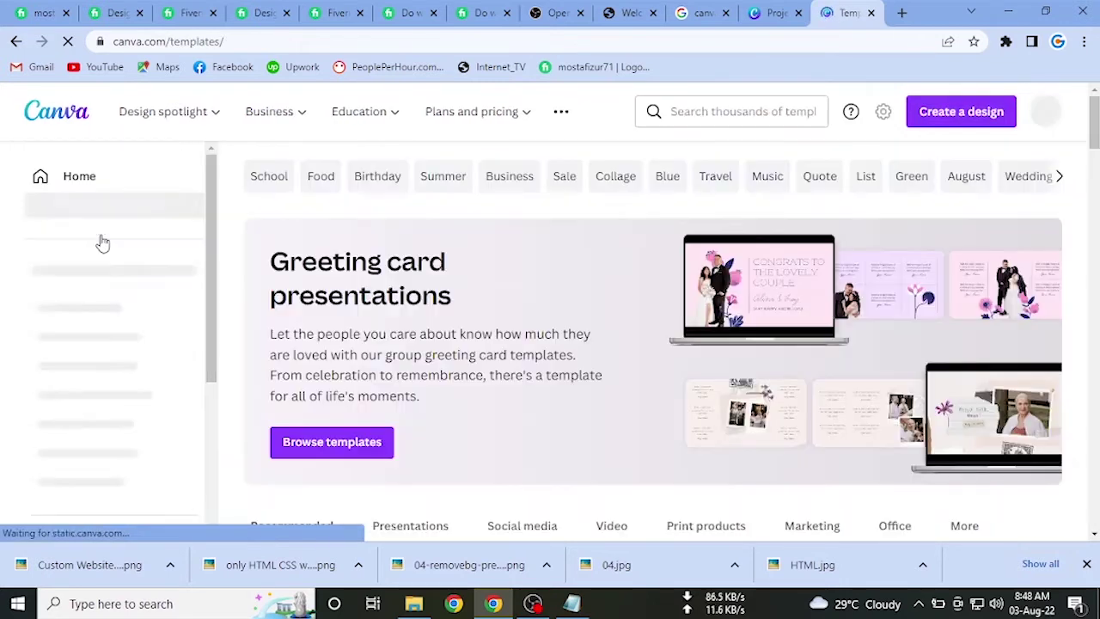
scroll(322, 284, "down", 3)
scroll(327, 283, "down", 2)
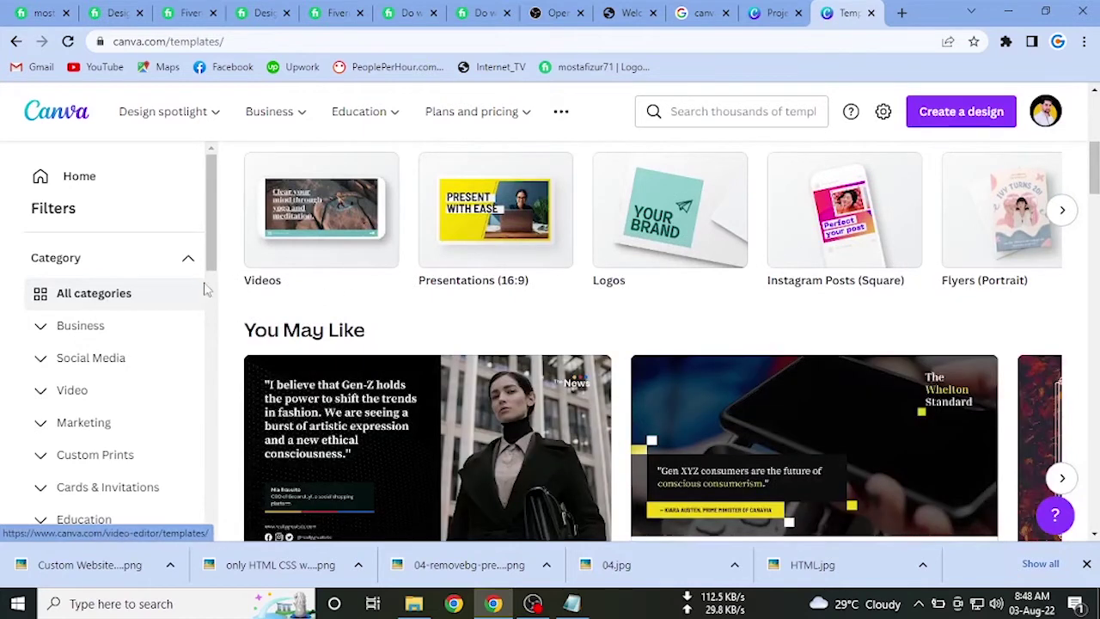
scroll(98, 358, "down", 1)
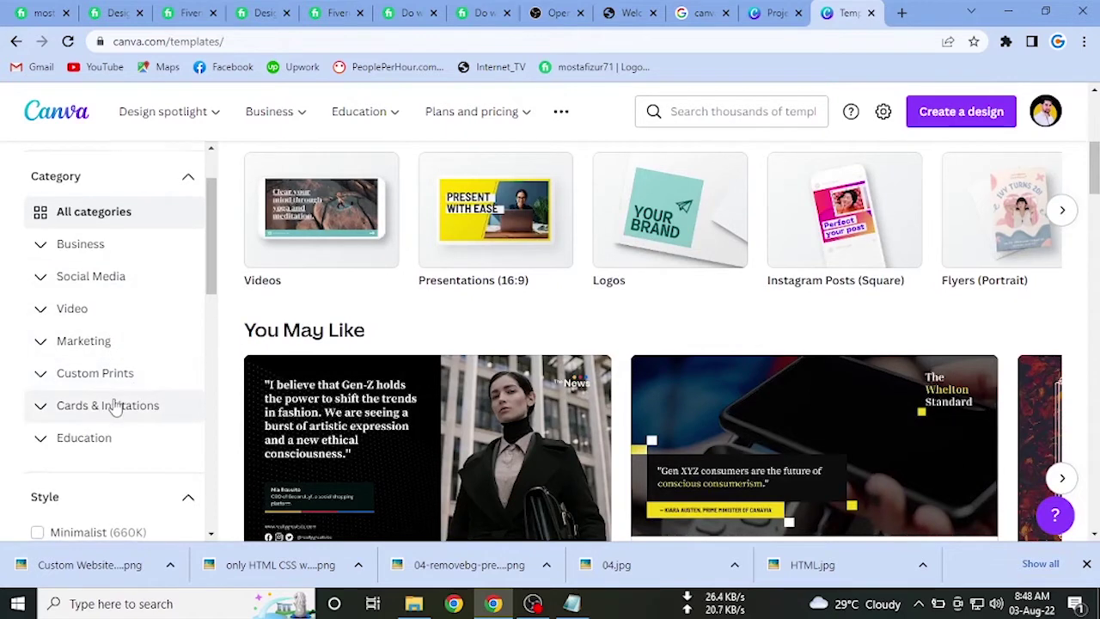
scroll(118, 403, "down", 2)
scroll(123, 312, "down", 2)
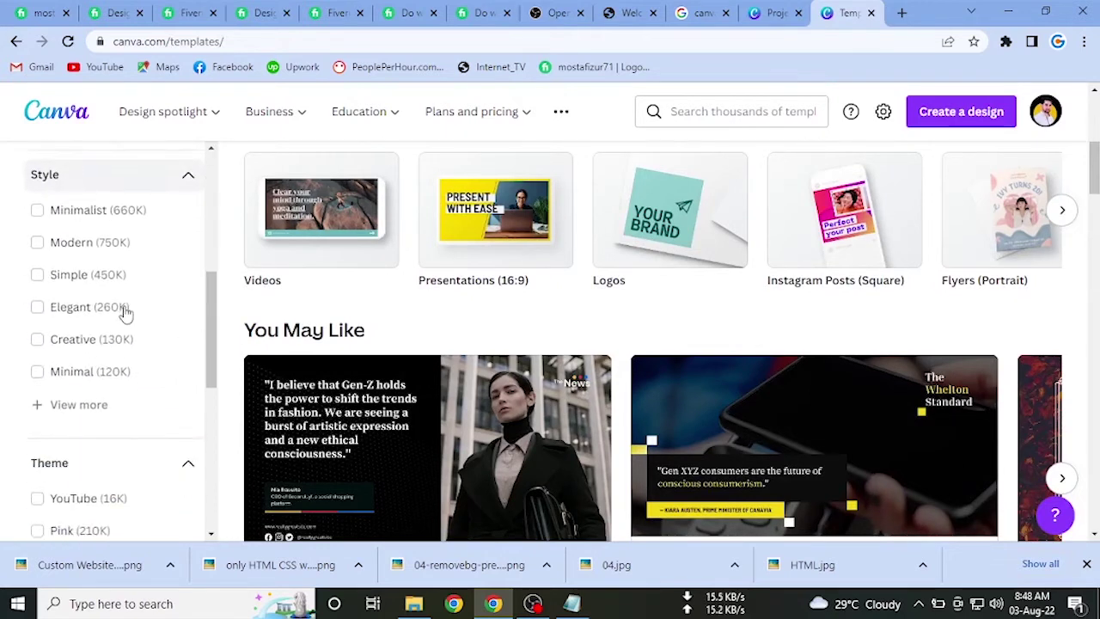
scroll(126, 314, "up", 5)
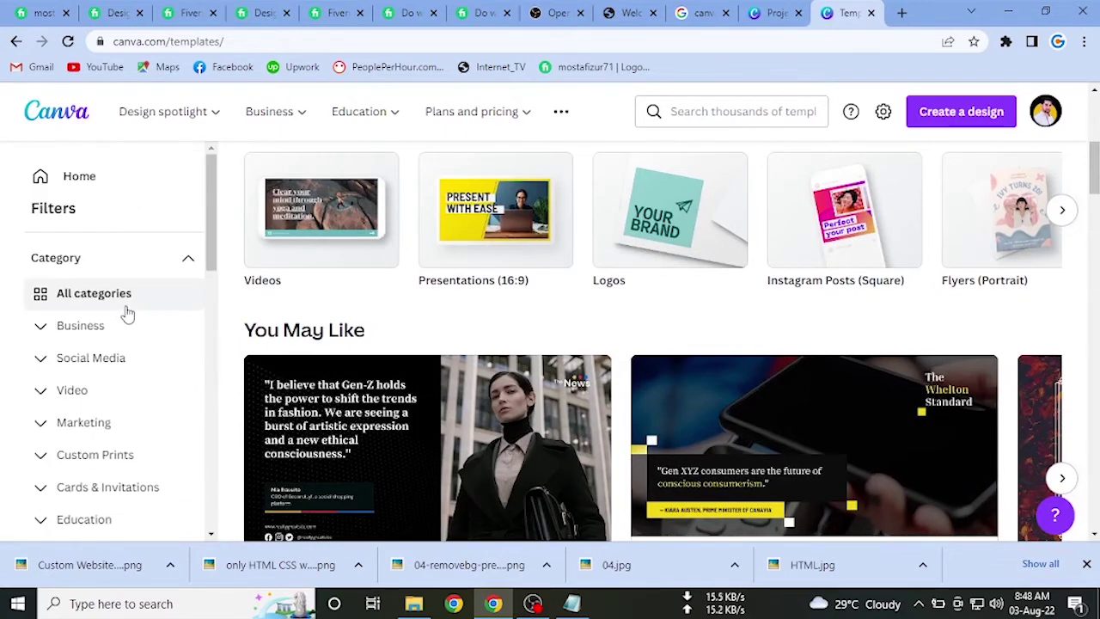
left_click(16, 42)
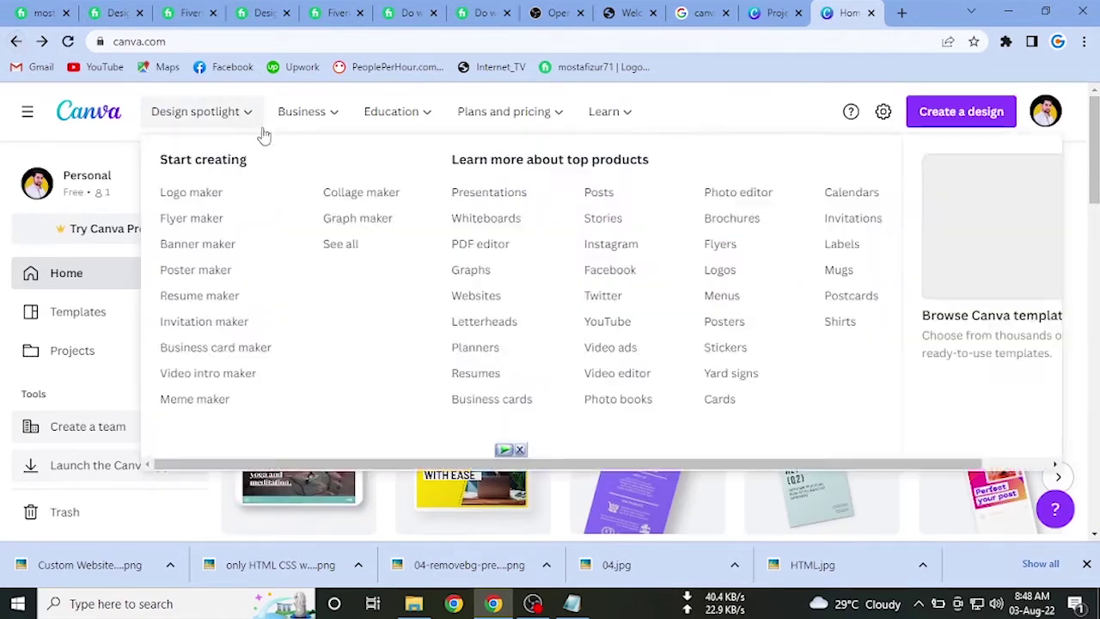
mouse_move(504, 129)
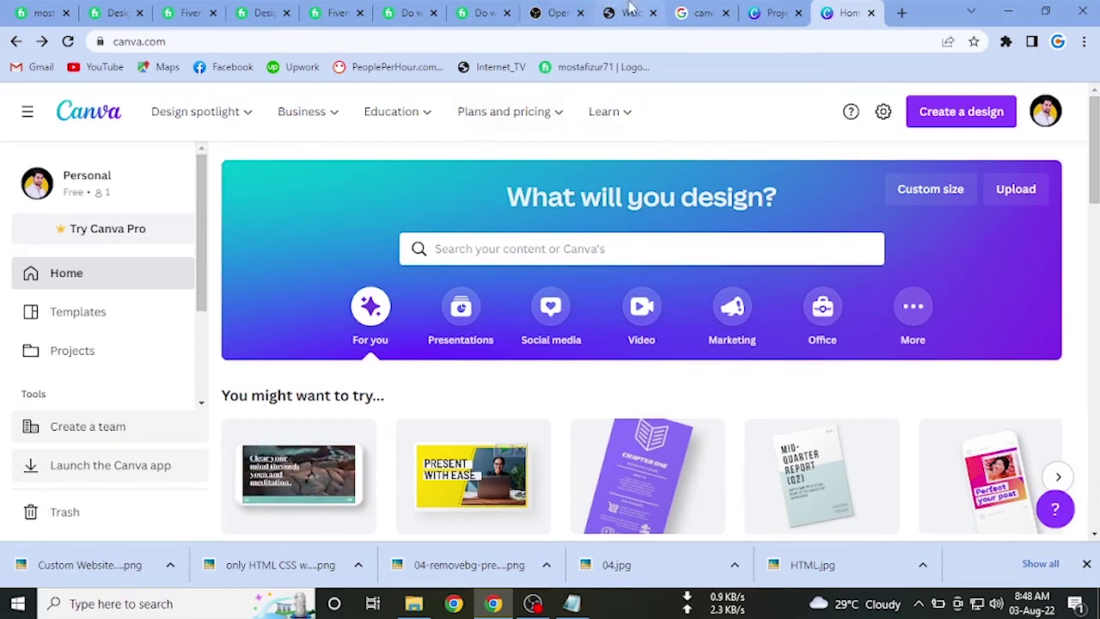
left_click(694, 13)
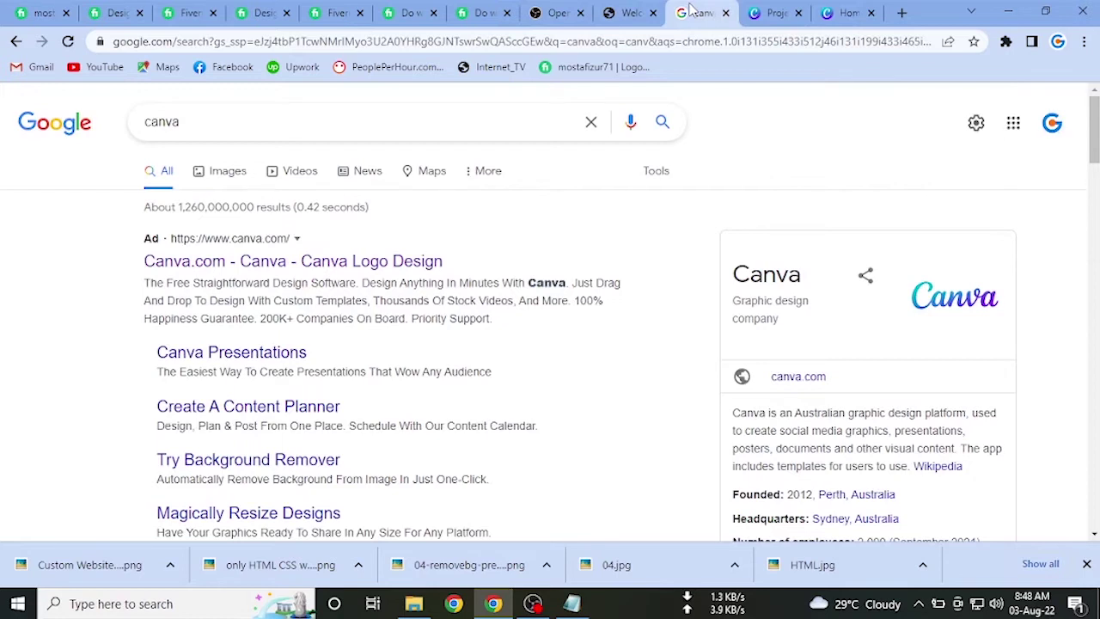
left_click(56, 11)
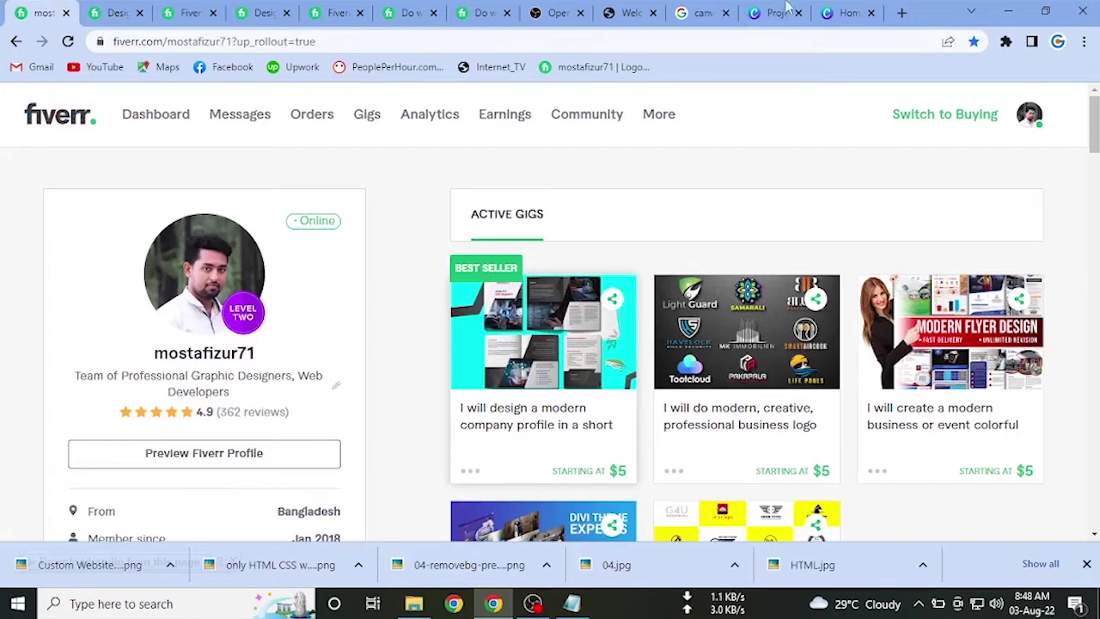
Search Google in a new tab for "fiverr gig image size" and read the recommended dimensions and resolution.
left_click(901, 13)
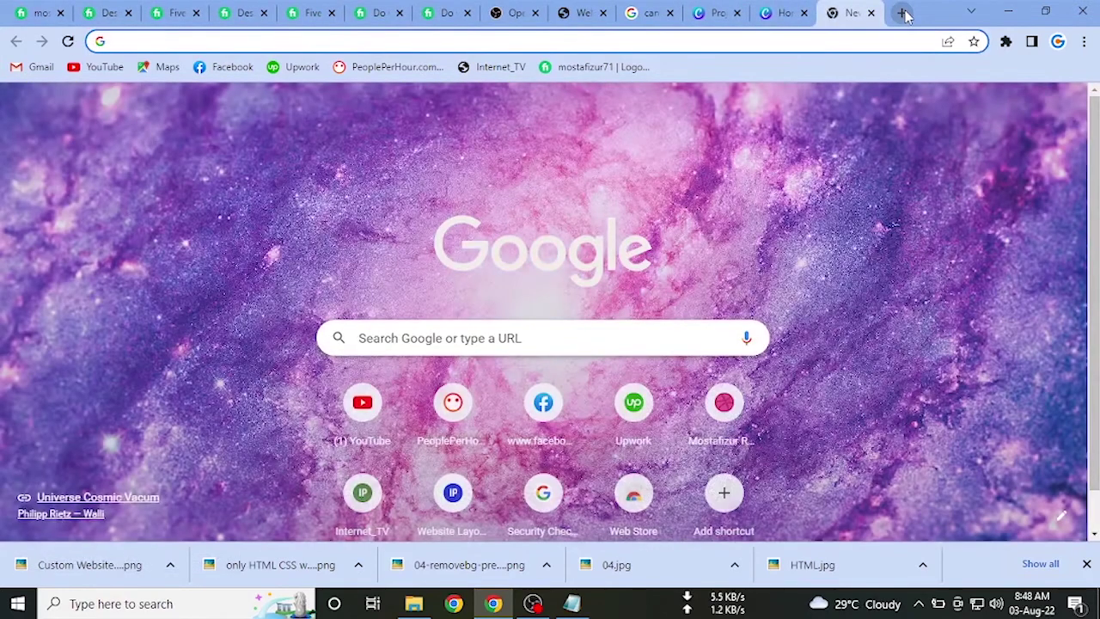
type("fiverr gig image size")
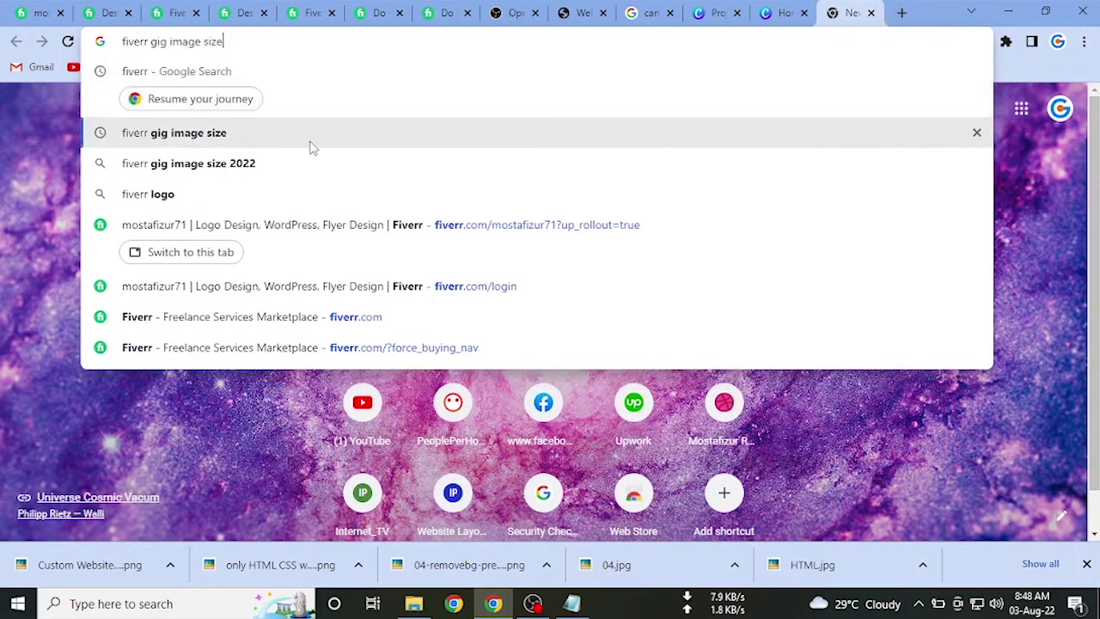
left_click(310, 142)
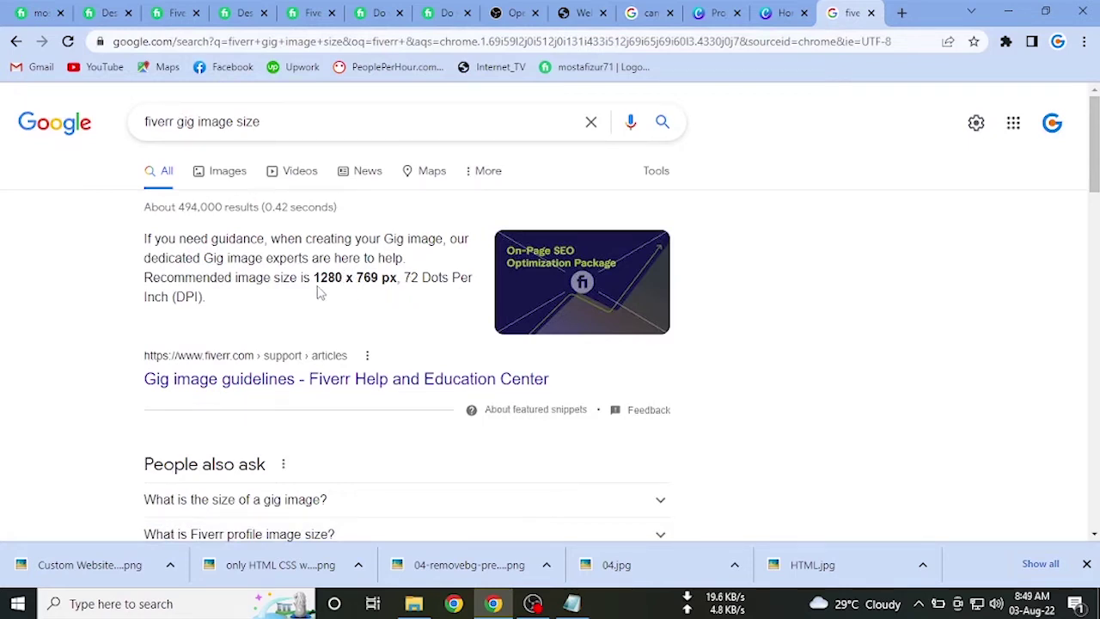
left_click_drag(315, 279, 339, 282)
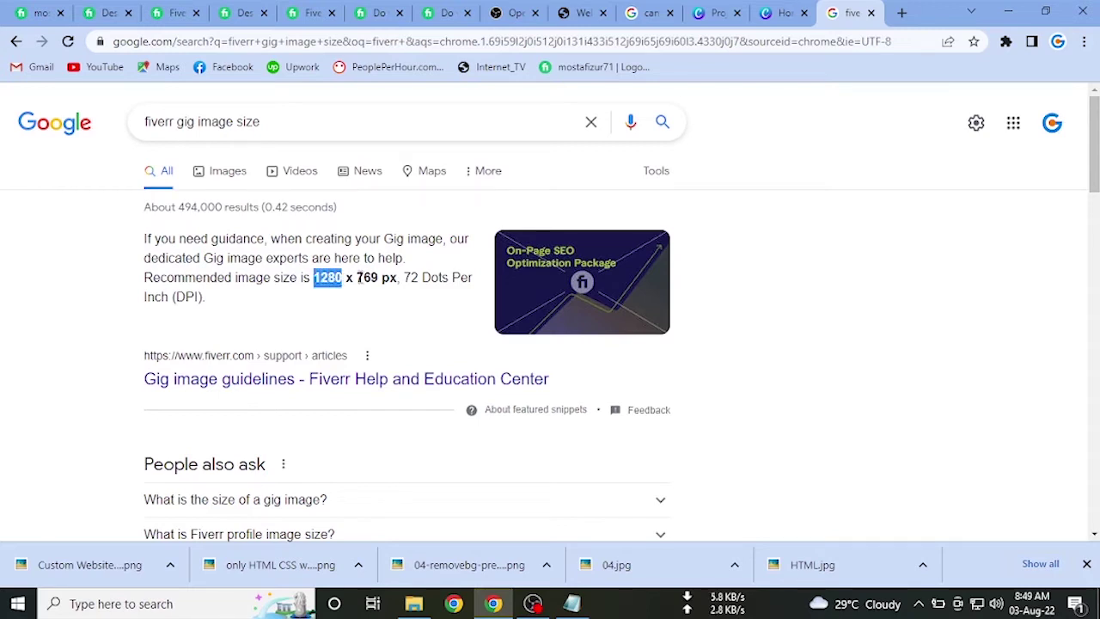
left_click_drag(357, 278, 373, 278)
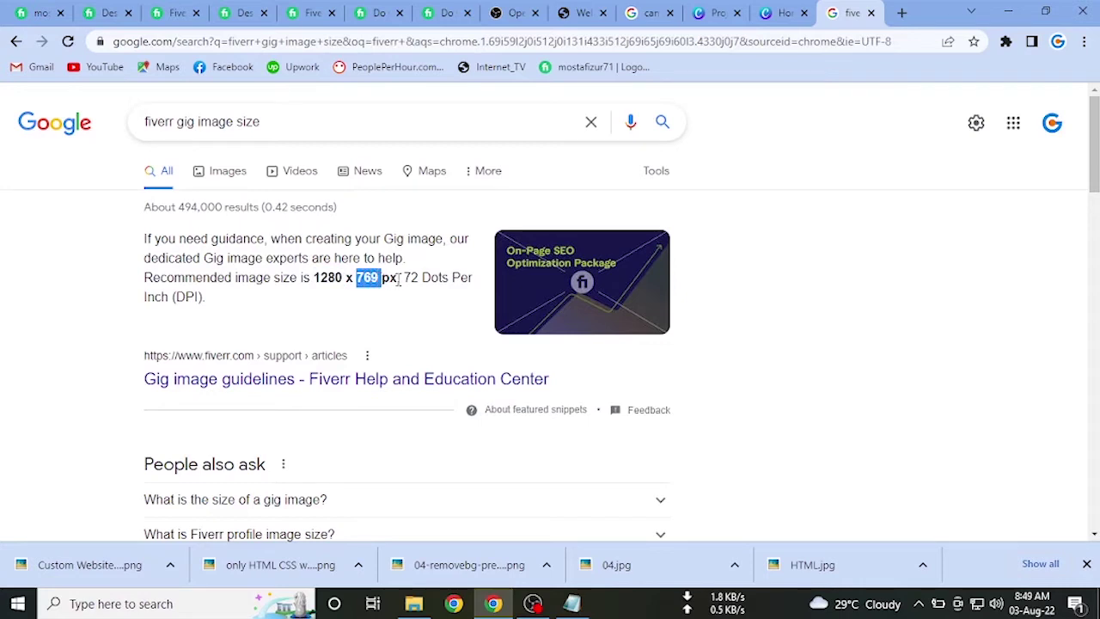
left_click_drag(405, 278, 446, 278)
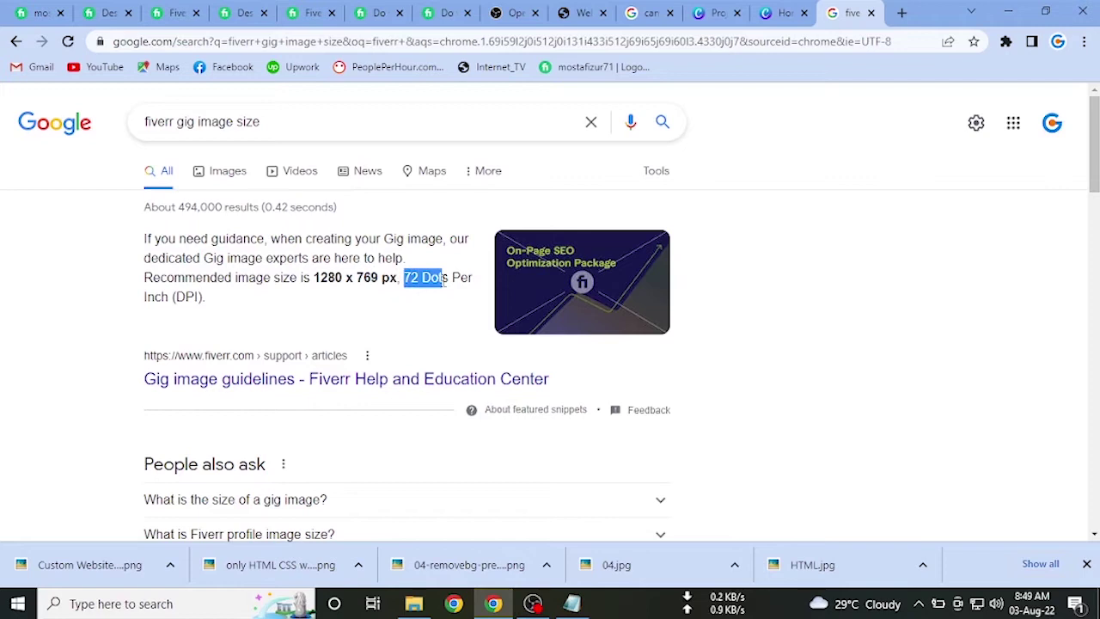
left_click(452, 282)
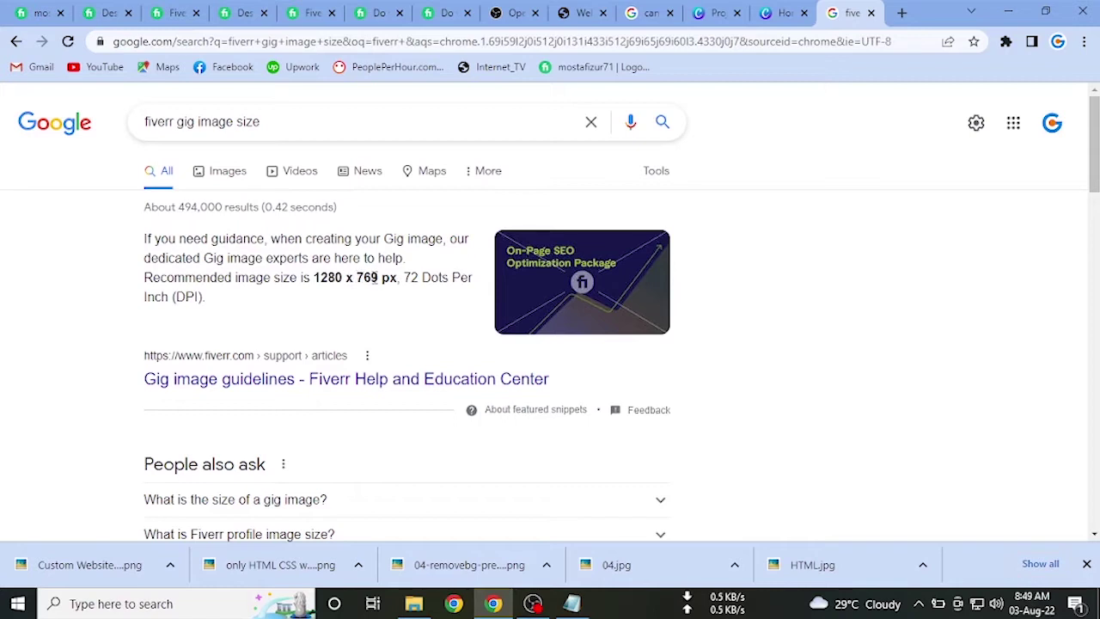
Return to the Canva home page and create a new custom-size design of 1280 × 769 px.
left_click(776, 15)
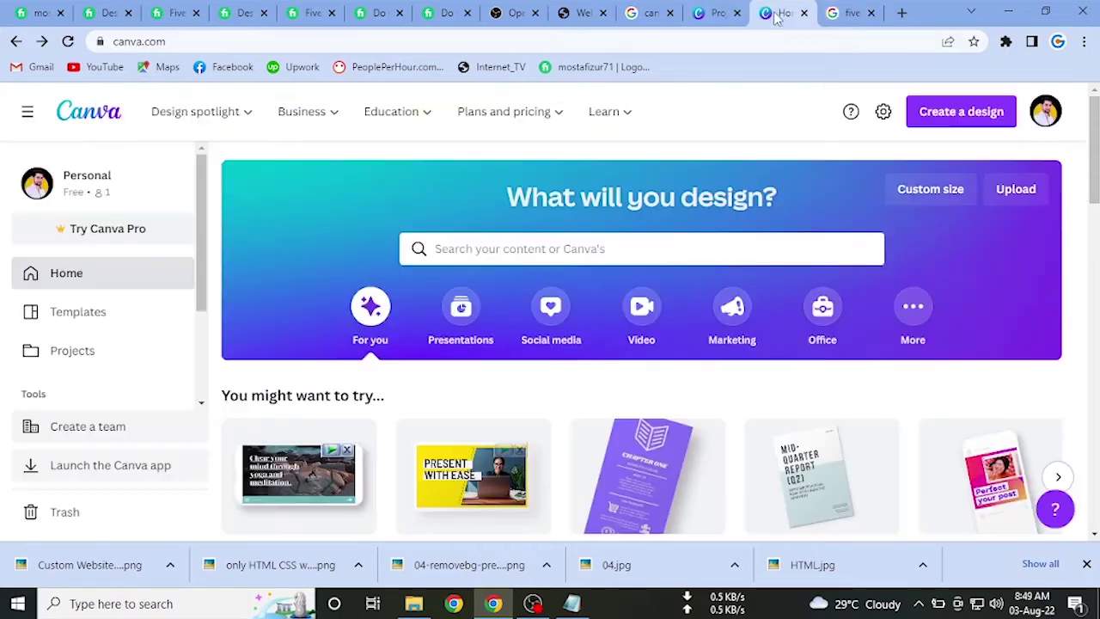
left_click(947, 115)
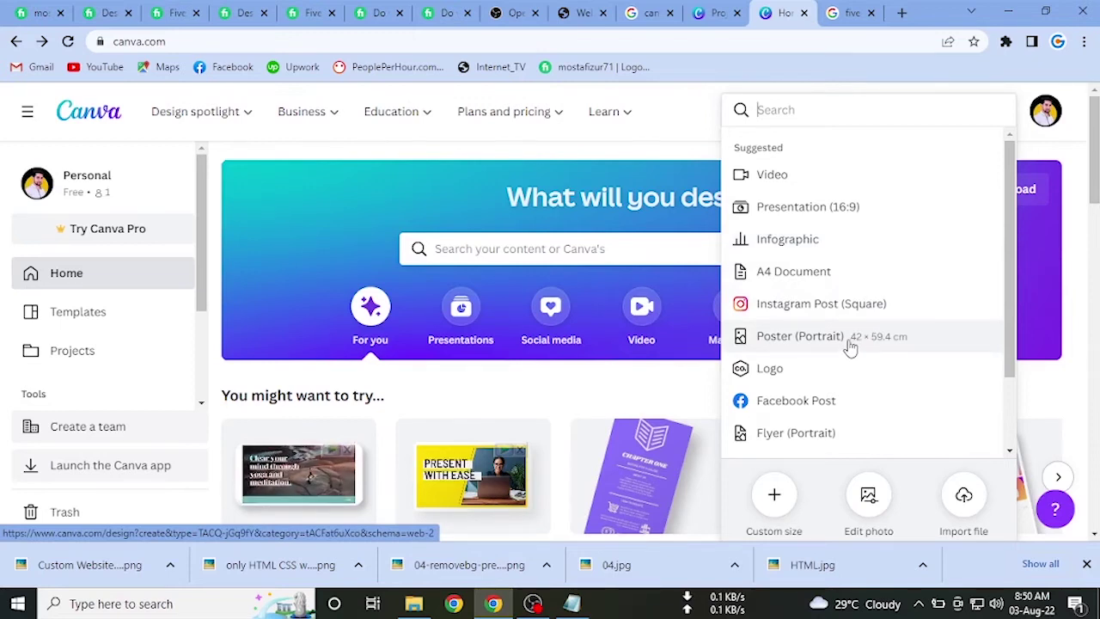
left_click(776, 498)
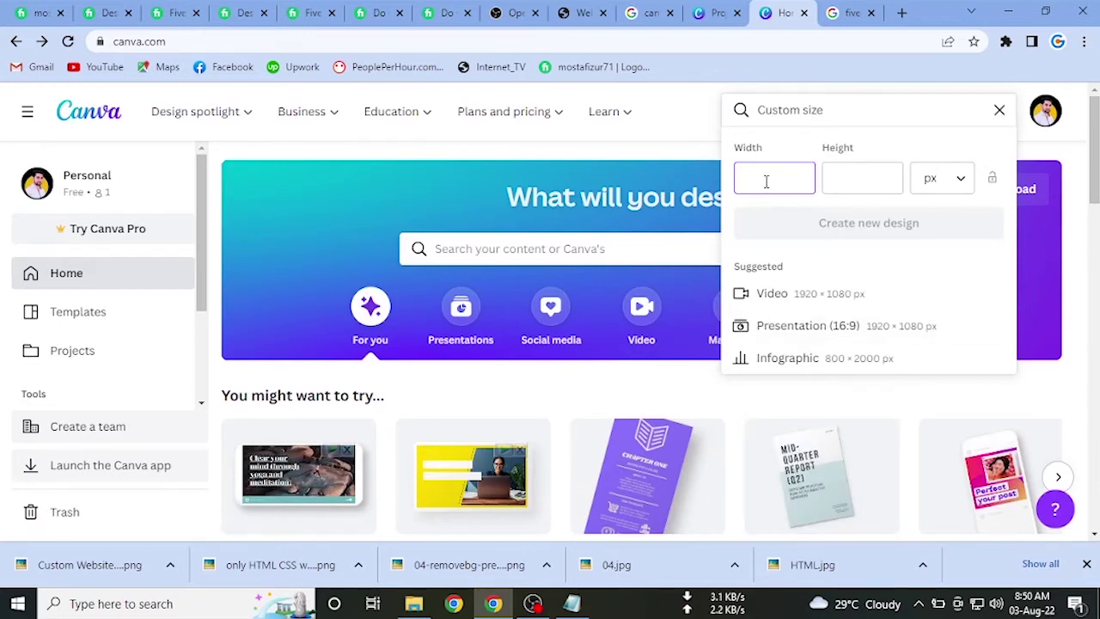
type("1280")
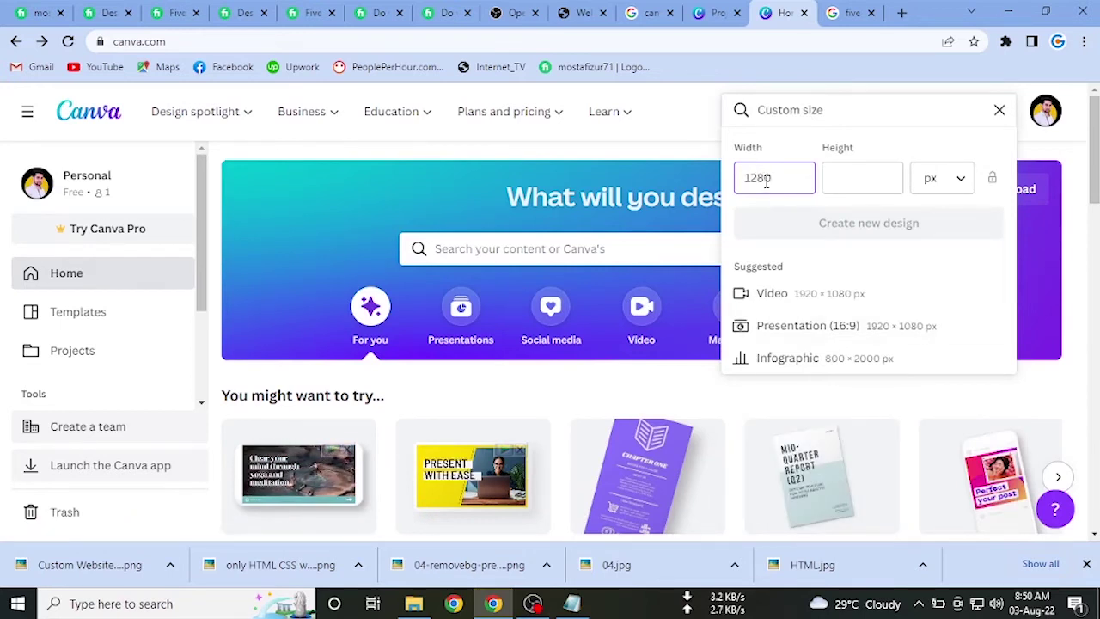
left_click(833, 177)
type("7")
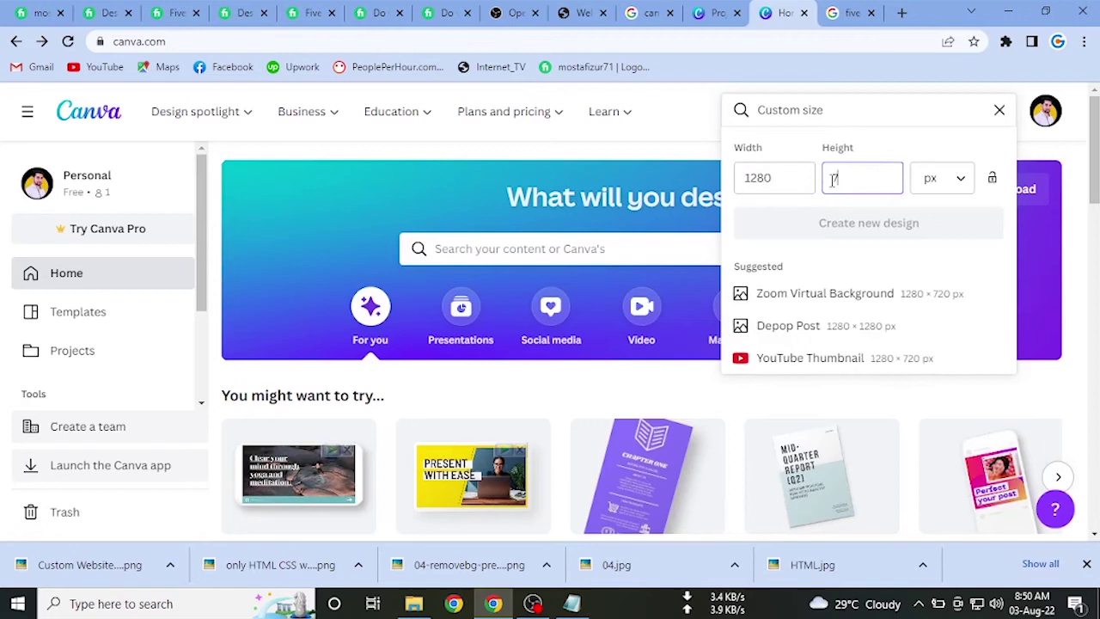
type("69")
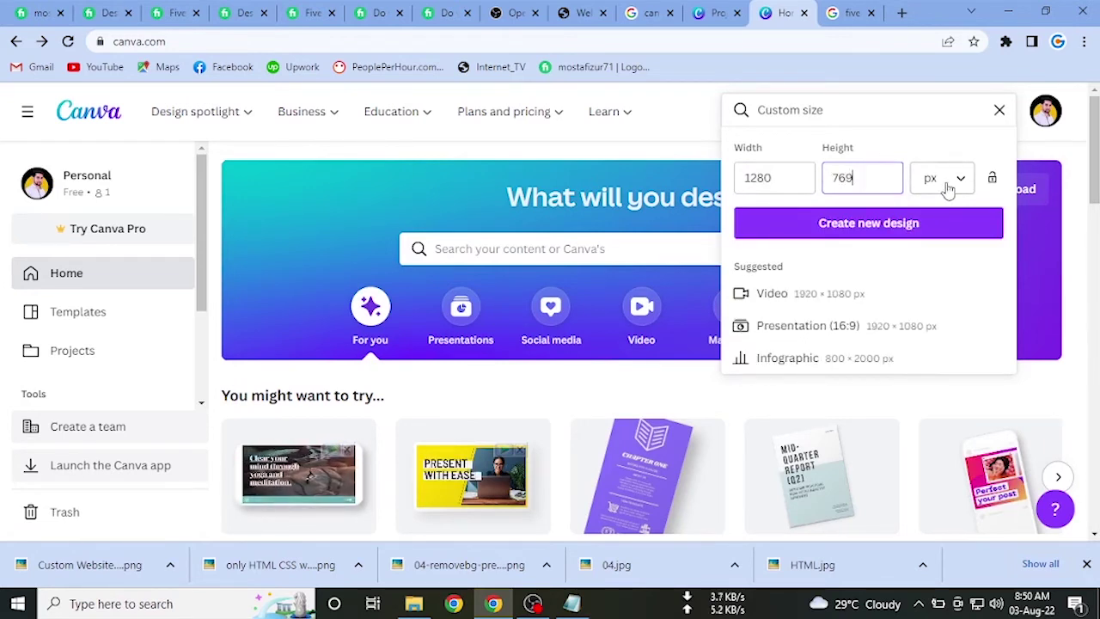
left_click(948, 182)
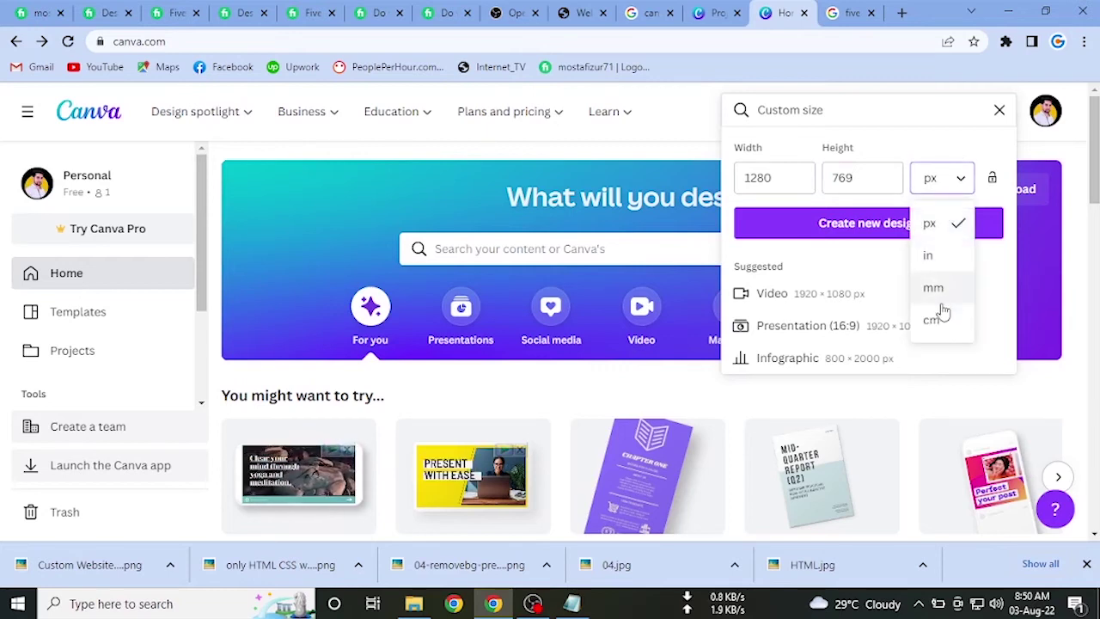
left_click(928, 172)
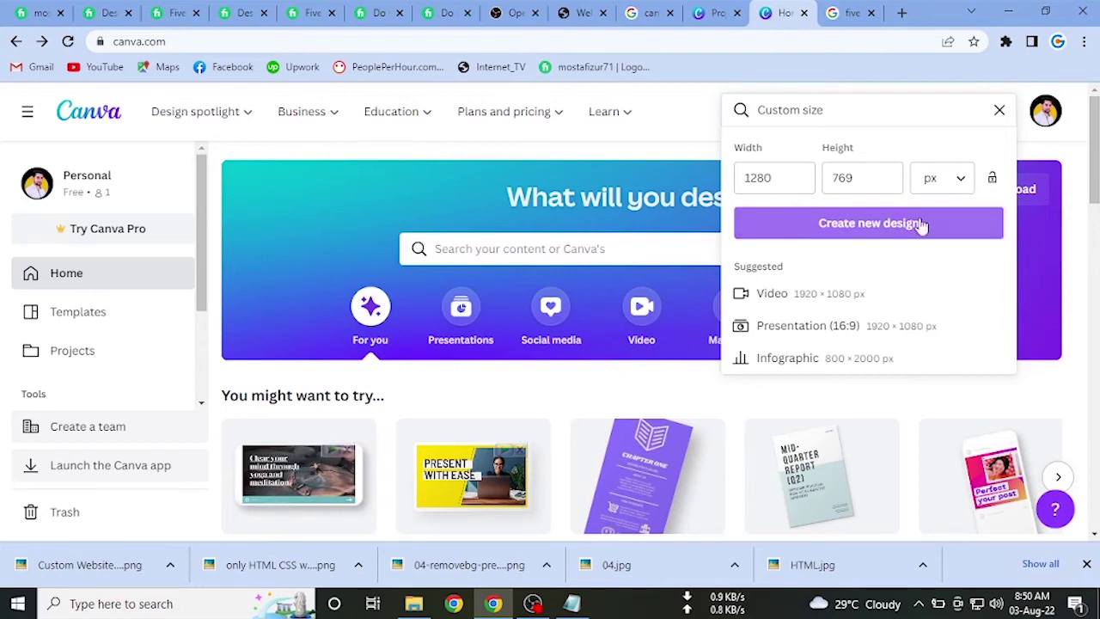
left_click(879, 226)
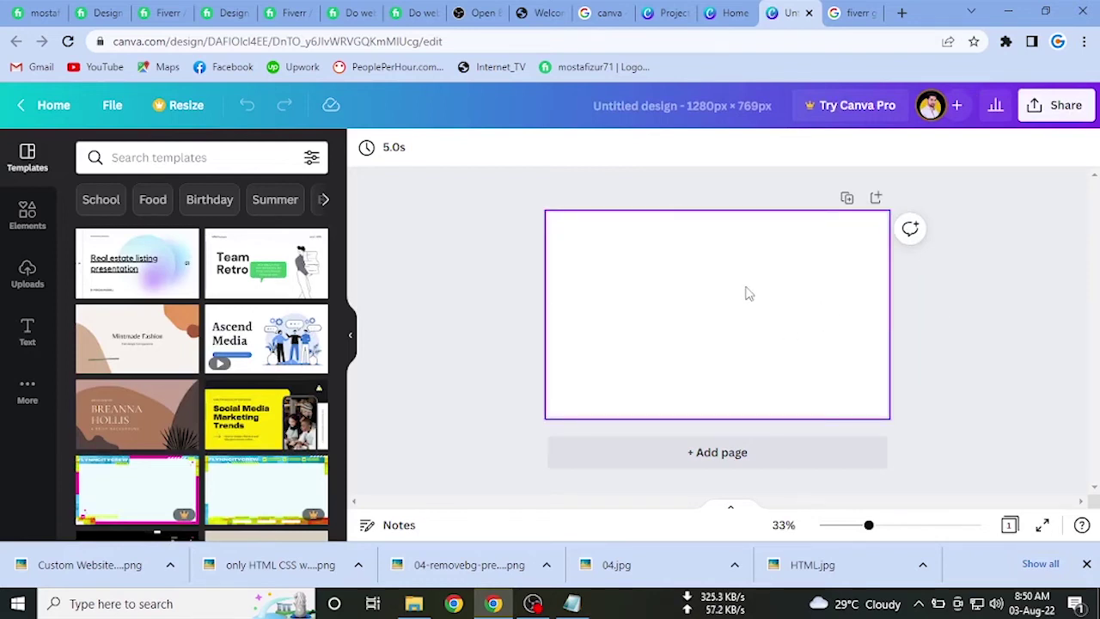
Browse the suggested templates for the blank design and check which ones are marked Pro.
scroll(278, 292, "down", 3)
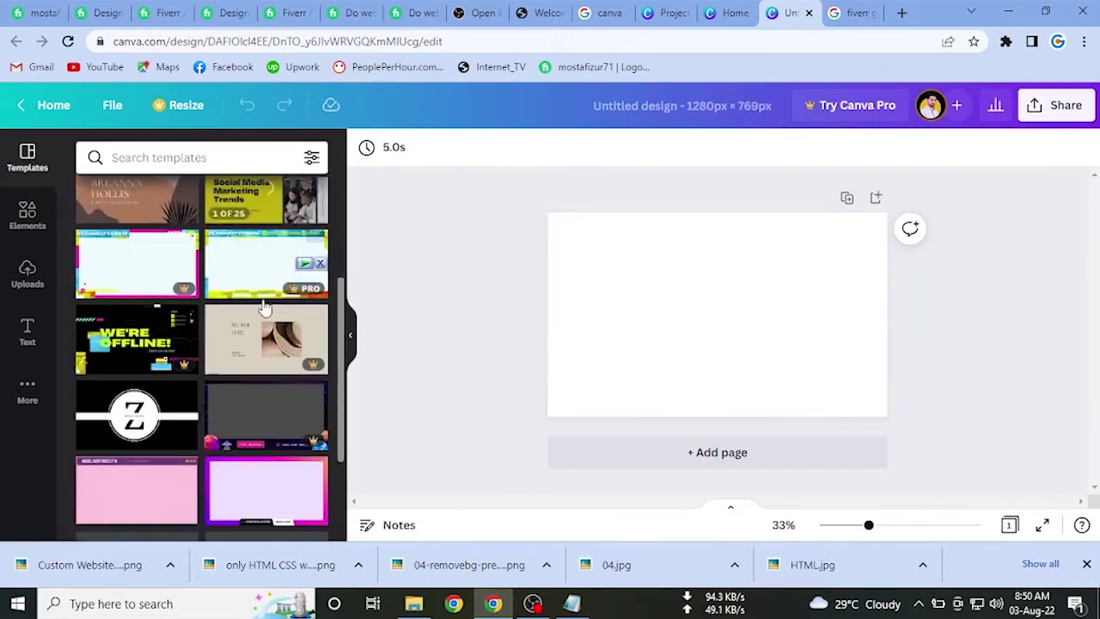
scroll(223, 344, "down", 1)
scroll(196, 416, "down", 1)
scroll(194, 419, "up", 5)
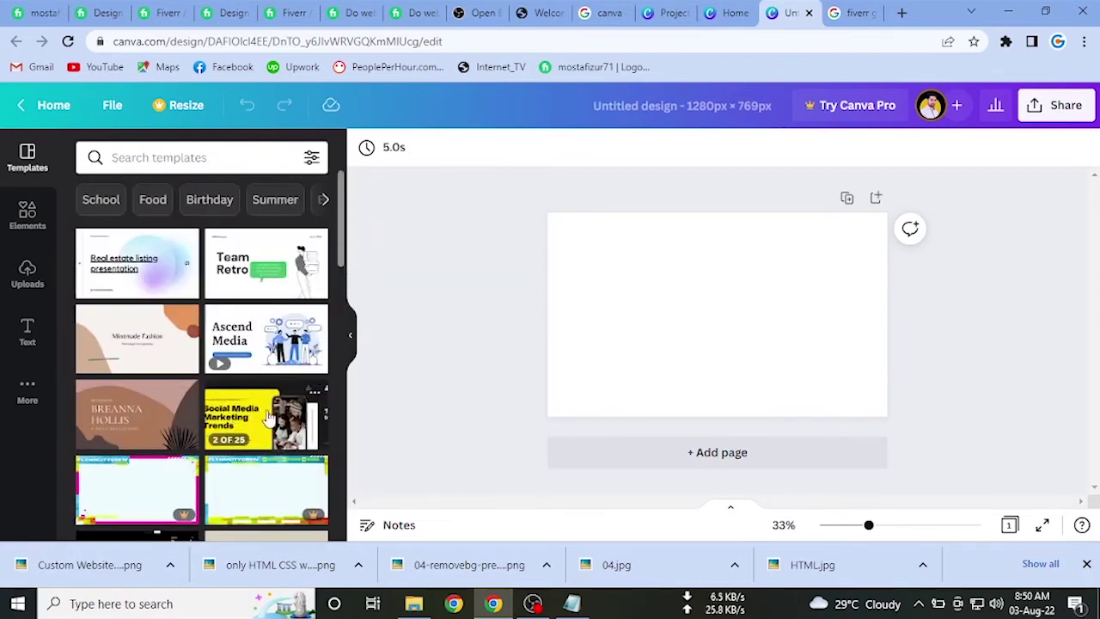
scroll(267, 419, "down", 1)
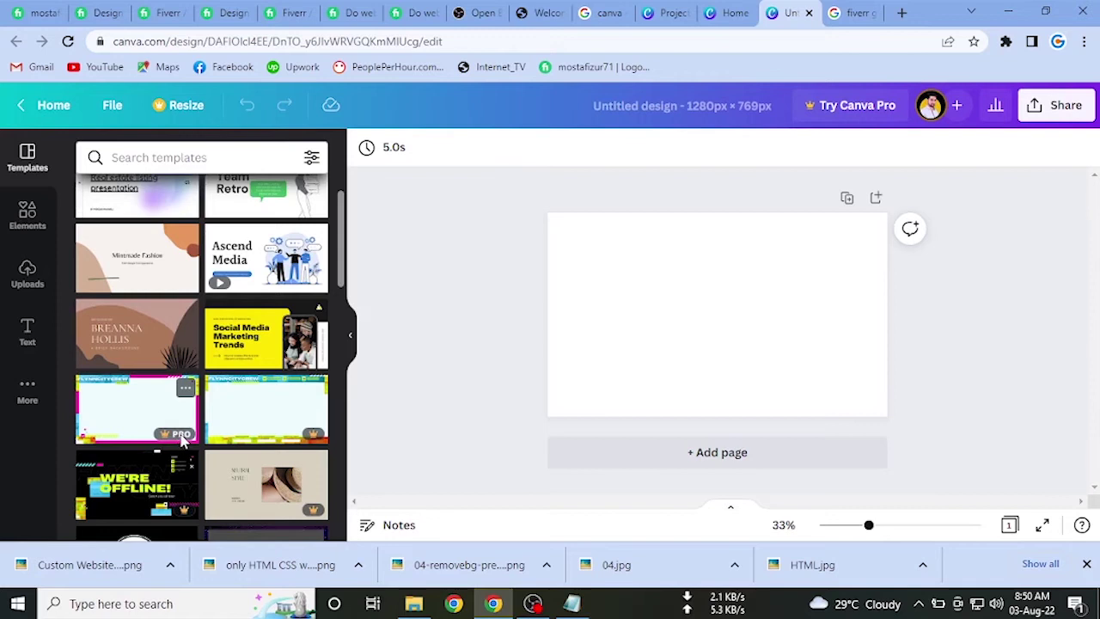
scroll(273, 426, "down", 1)
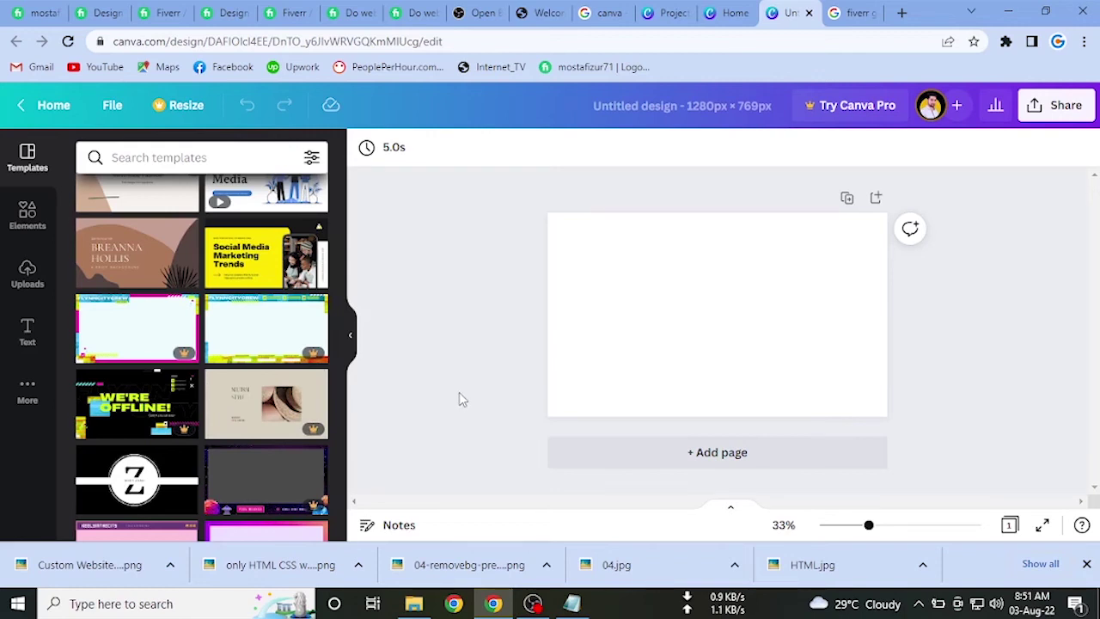
scroll(294, 411, "down", 5)
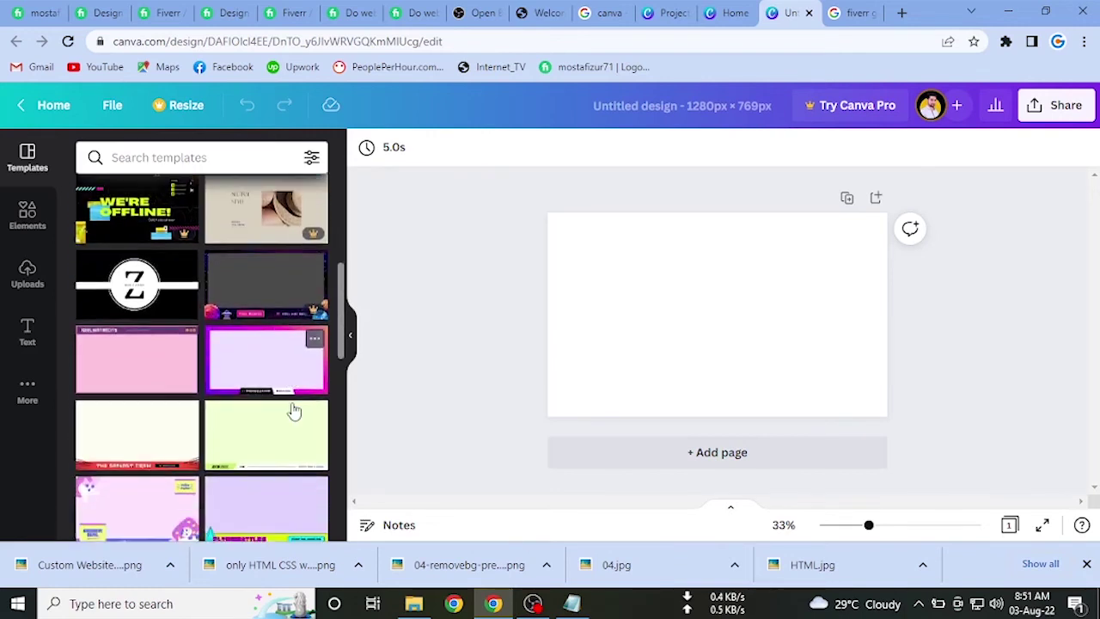
scroll(294, 411, "down", 4)
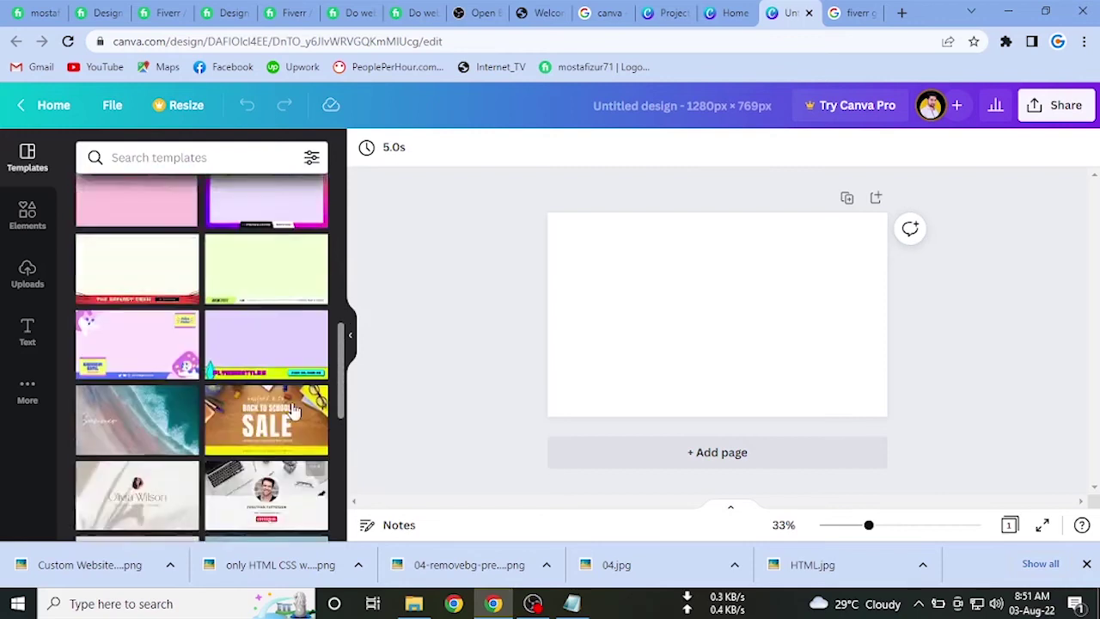
scroll(292, 411, "up", 7)
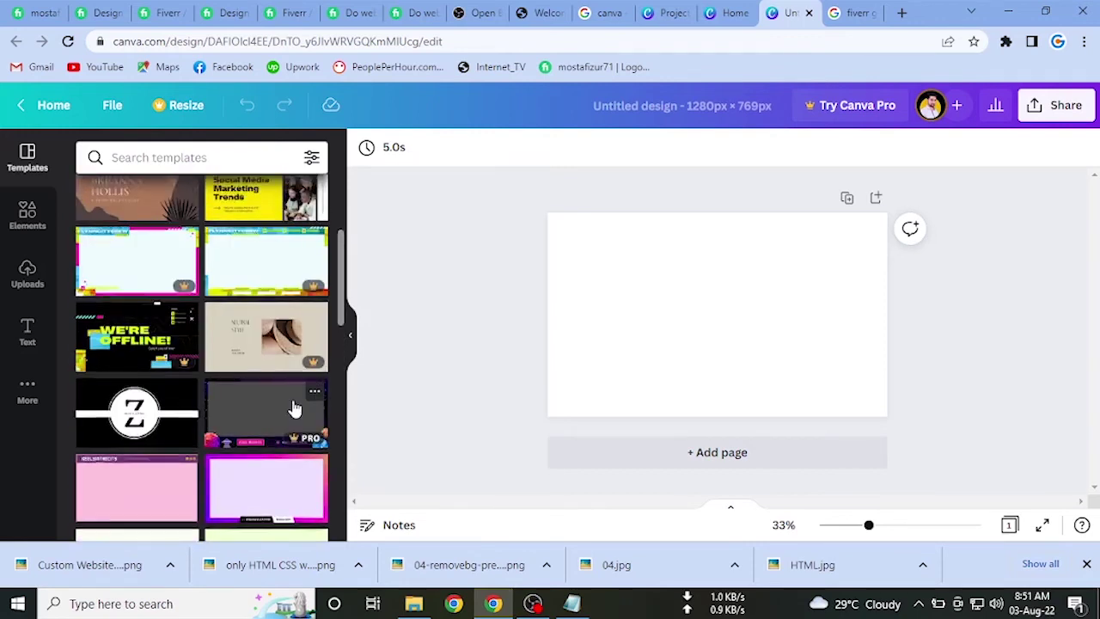
scroll(292, 404, "up", 4)
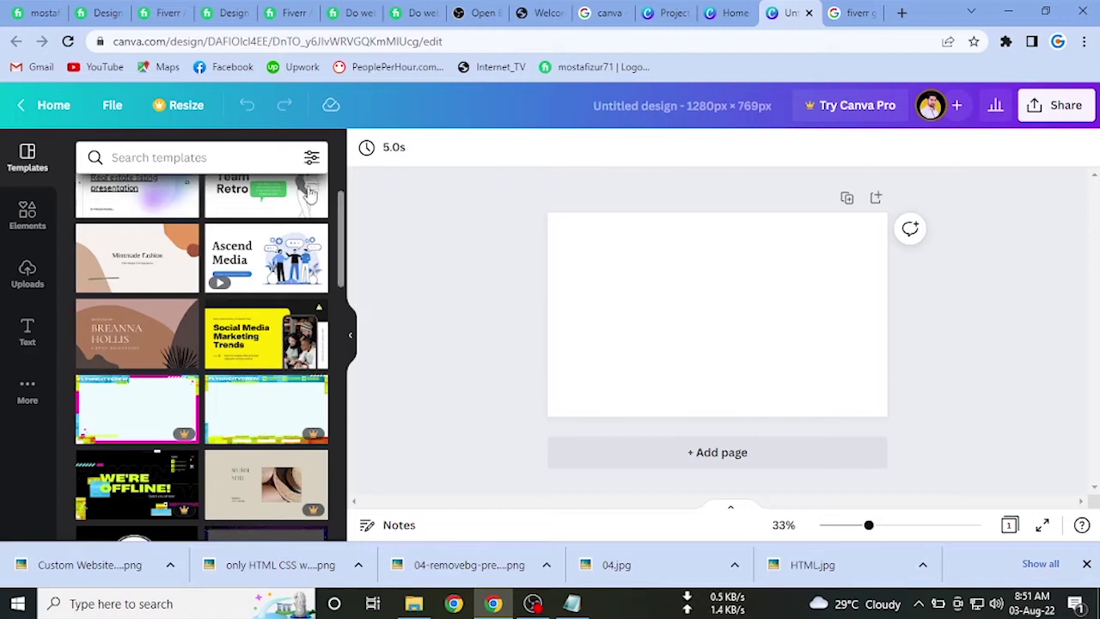
Search the templates for "website" and apply the first page of the Green White Bold Geometric Teacher Portfolio Education Website template to the design.
left_click(189, 160)
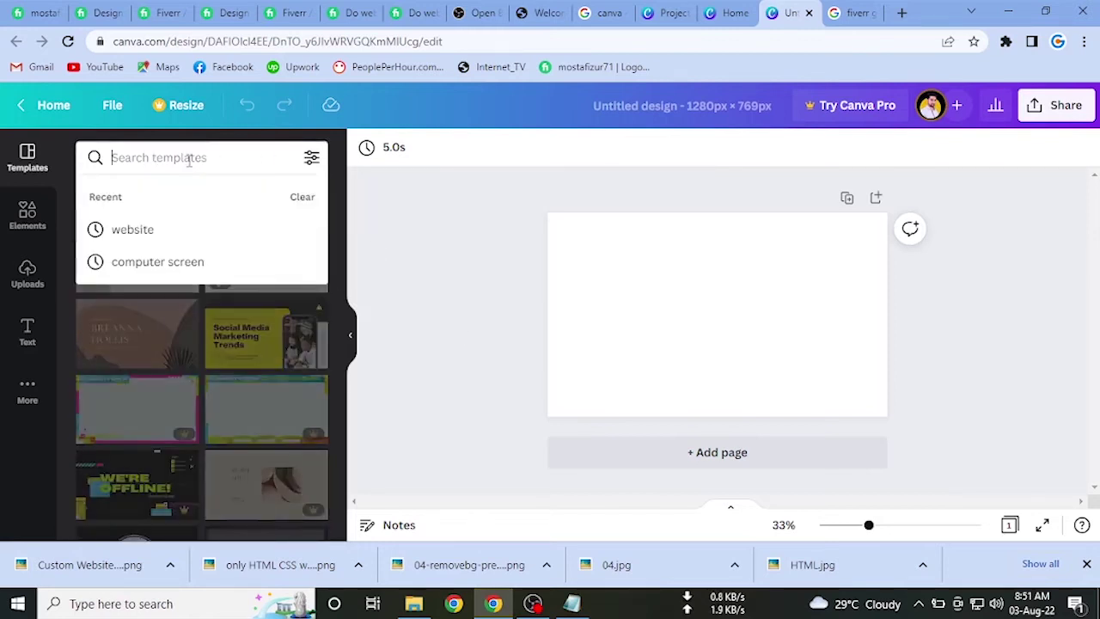
left_click(197, 234)
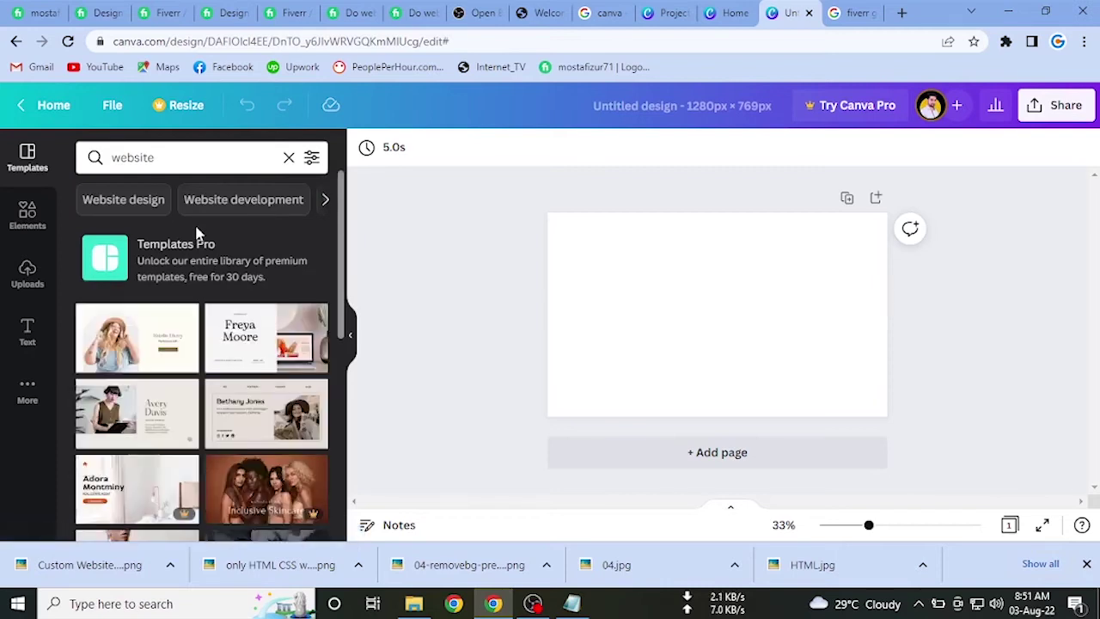
left_click_drag(340, 216, 334, 435)
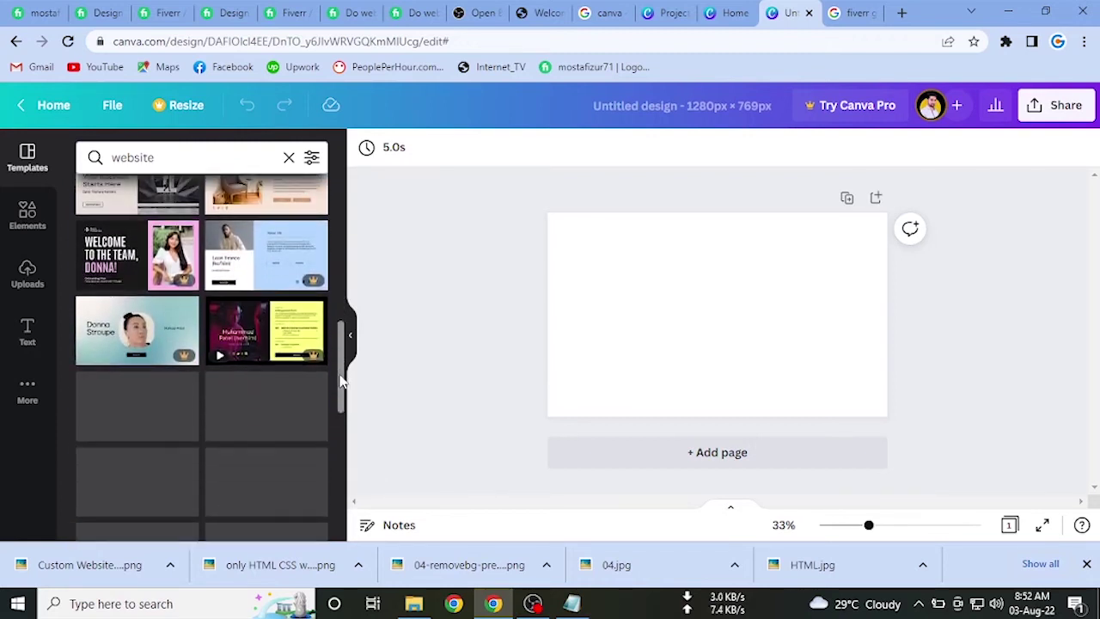
left_click_drag(341, 351, 342, 429)
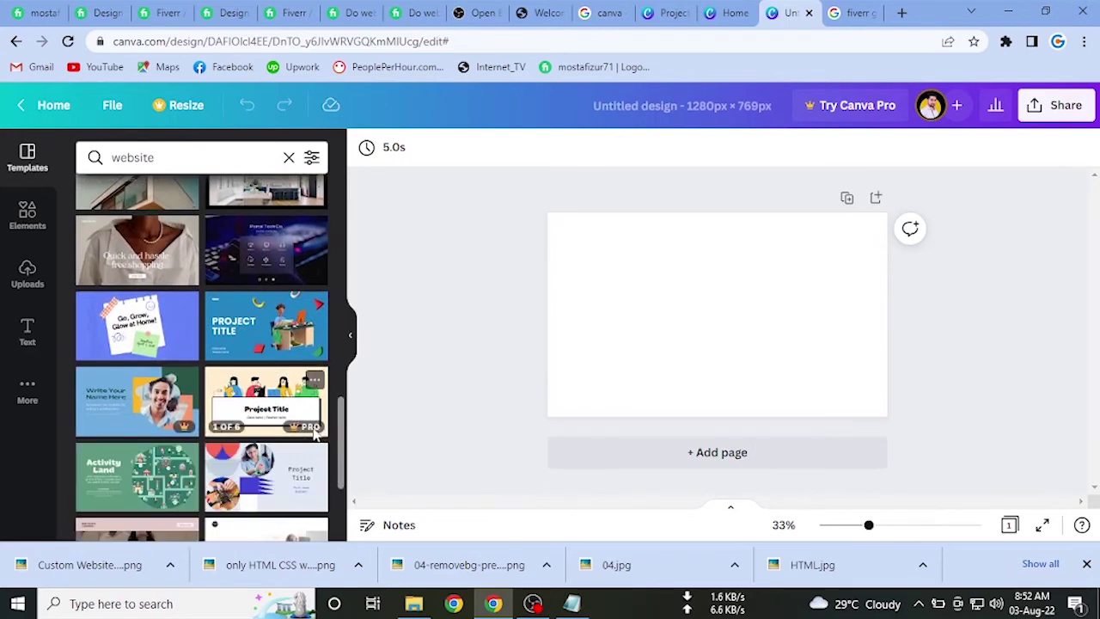
left_click_drag(341, 411, 341, 456)
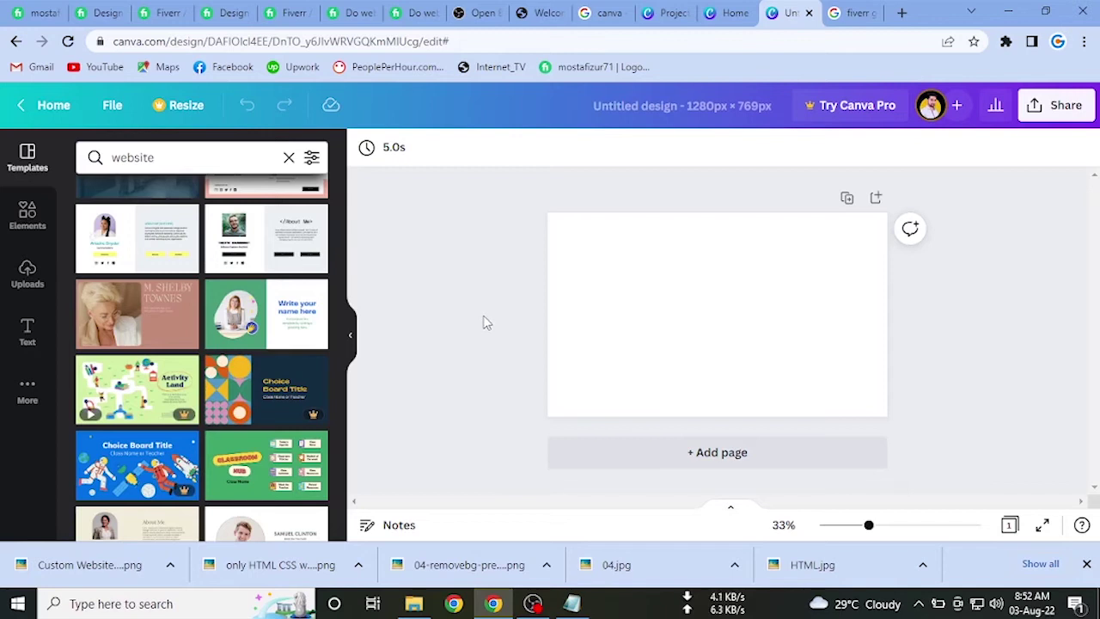
left_click(273, 323)
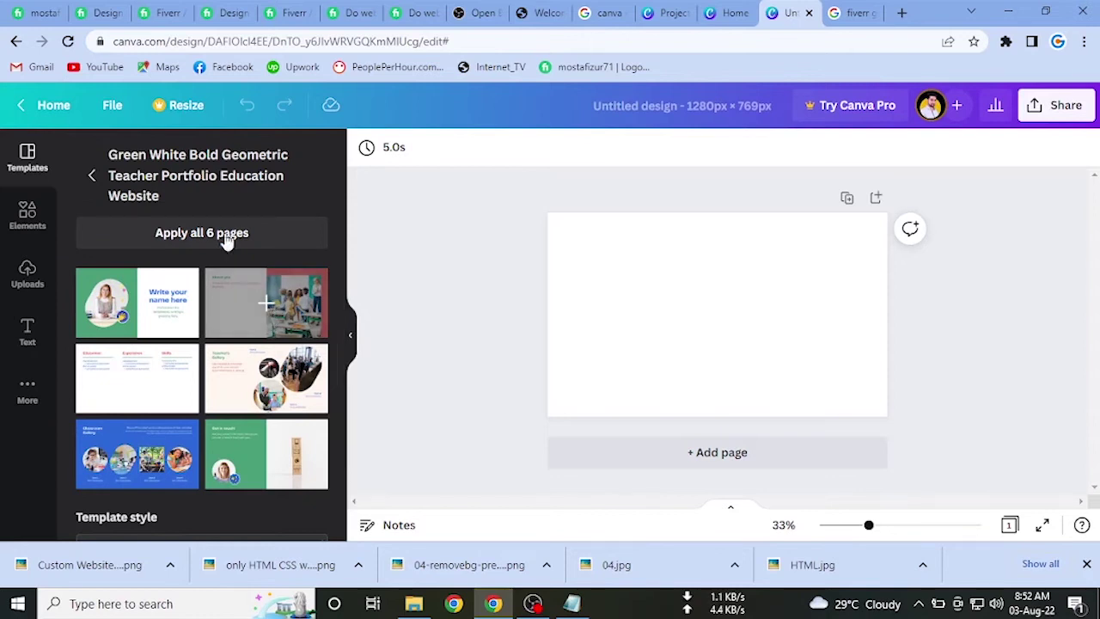
left_click(164, 311)
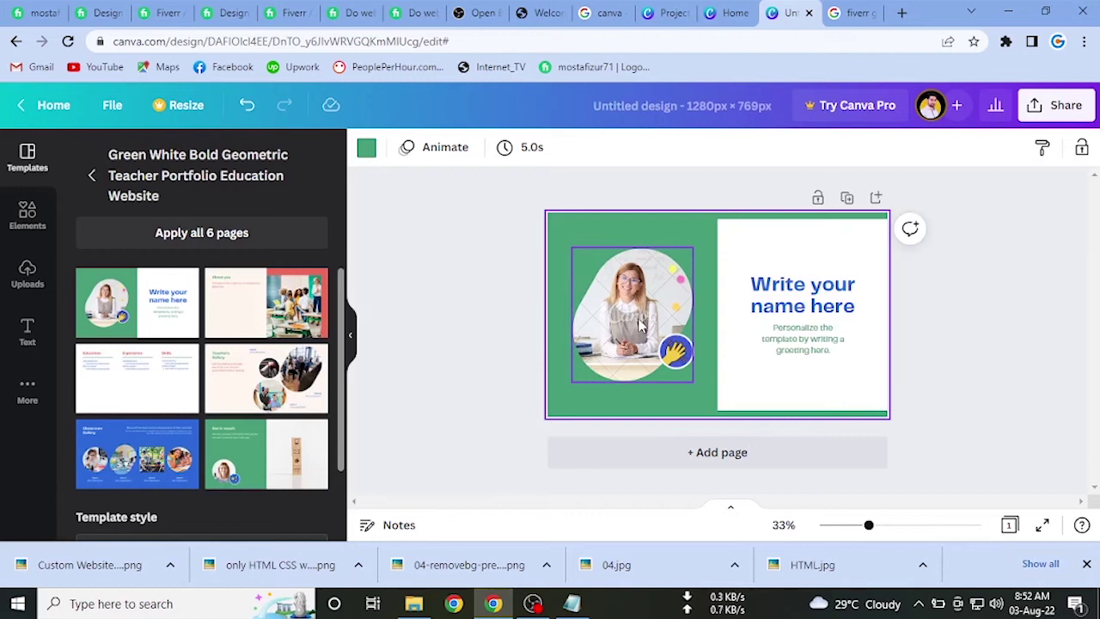
Search Google in a new tab for "website image" and save the Unsplash photo of hands on a laptop as a JPEG in Downloads.
left_click(902, 13)
type("we")
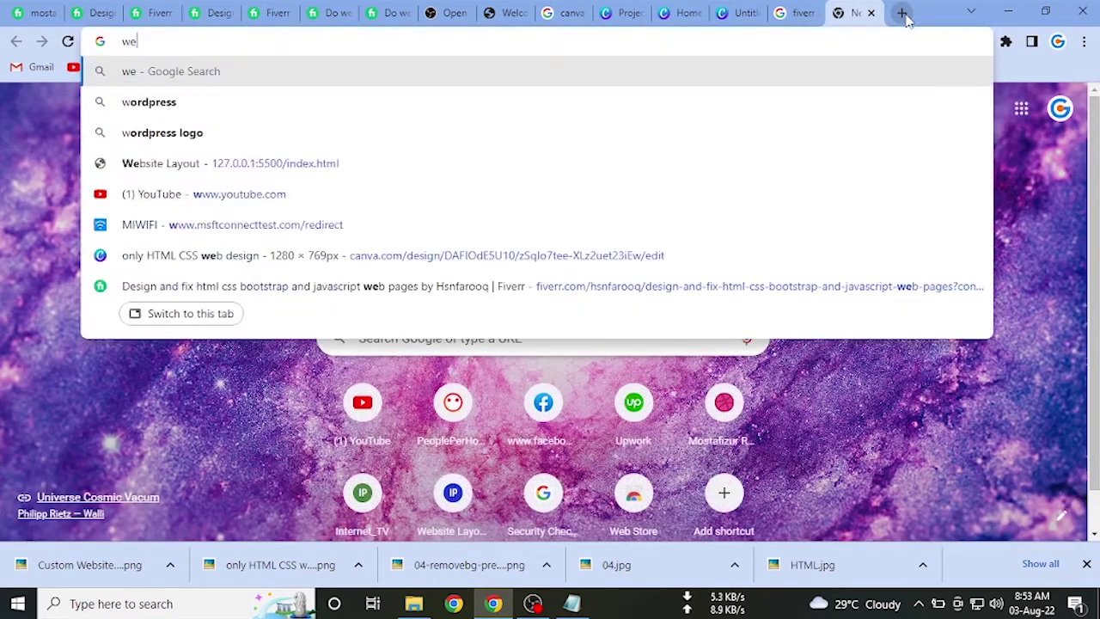
type("bsite")
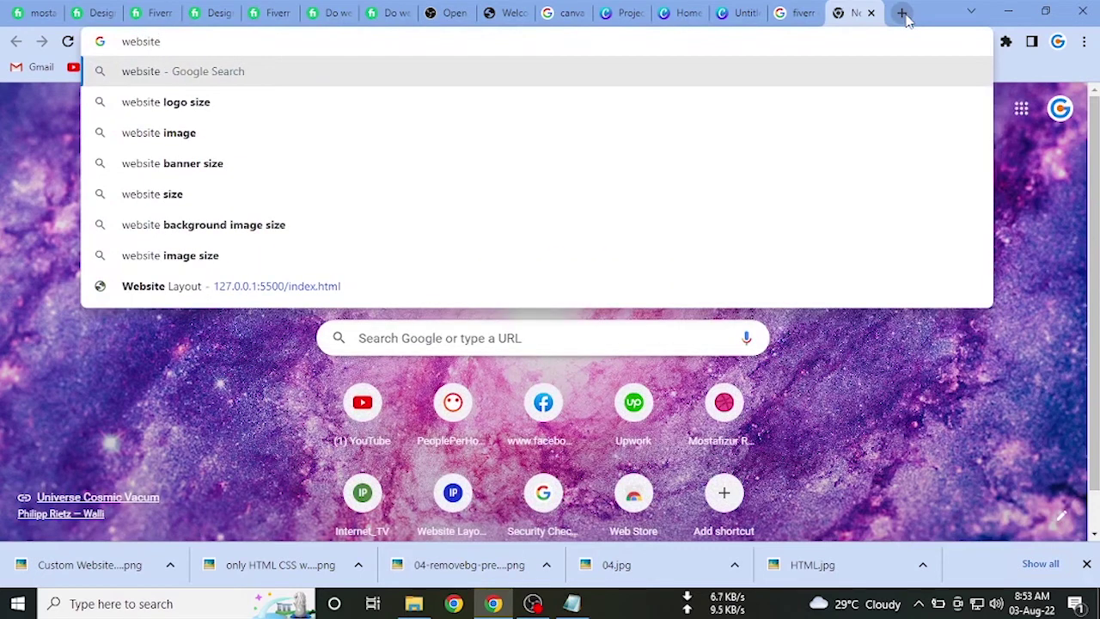
left_click(411, 136)
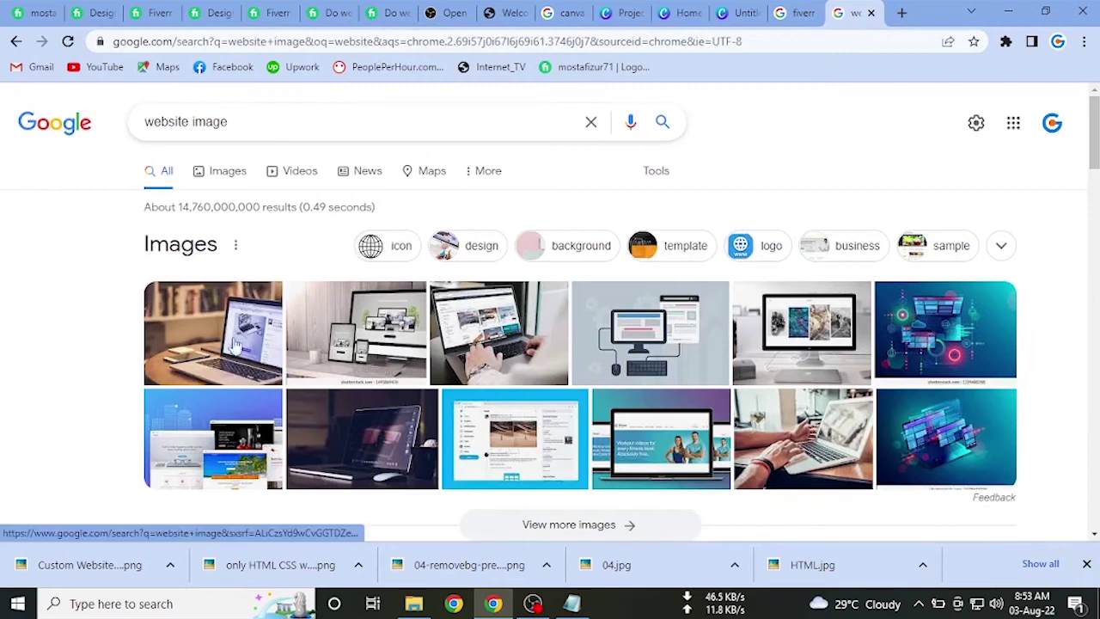
left_click(503, 351)
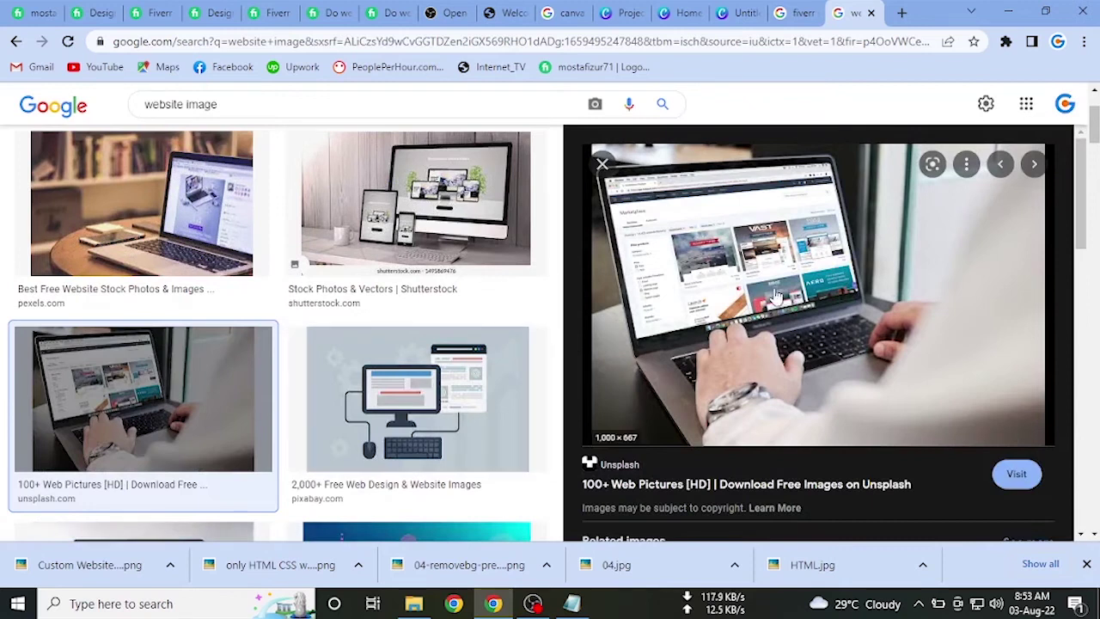
right_click(774, 292)
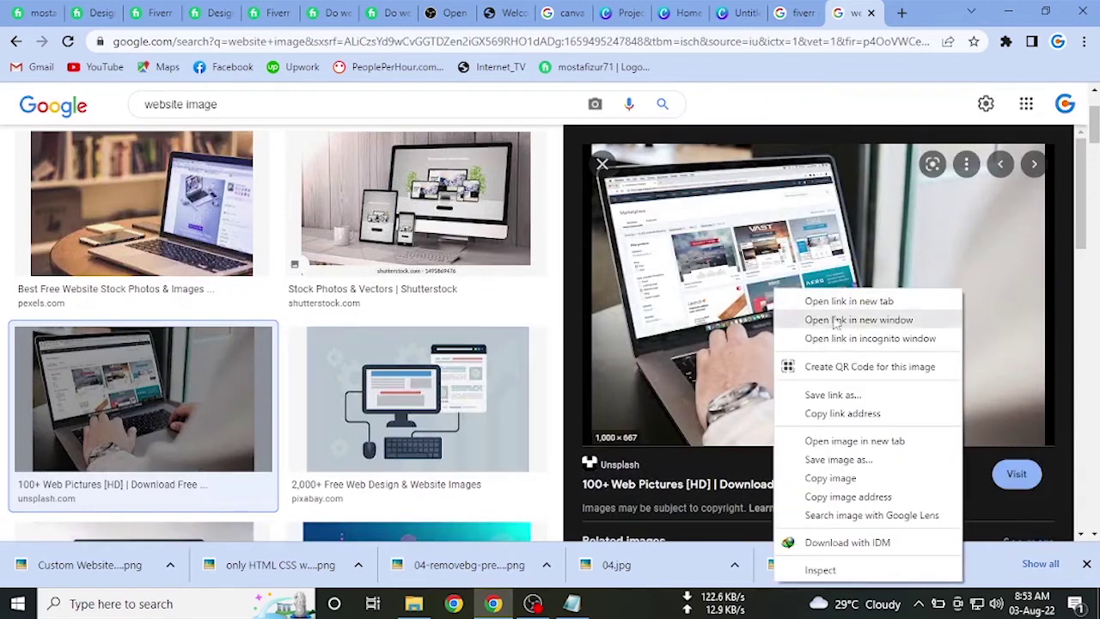
left_click(869, 460)
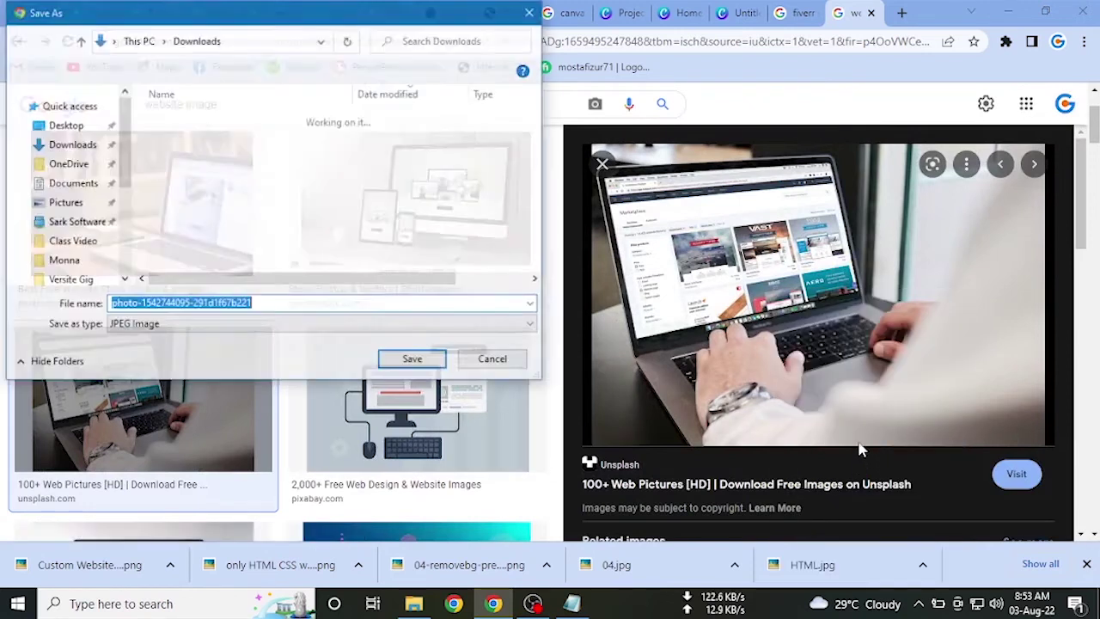
left_click(401, 362)
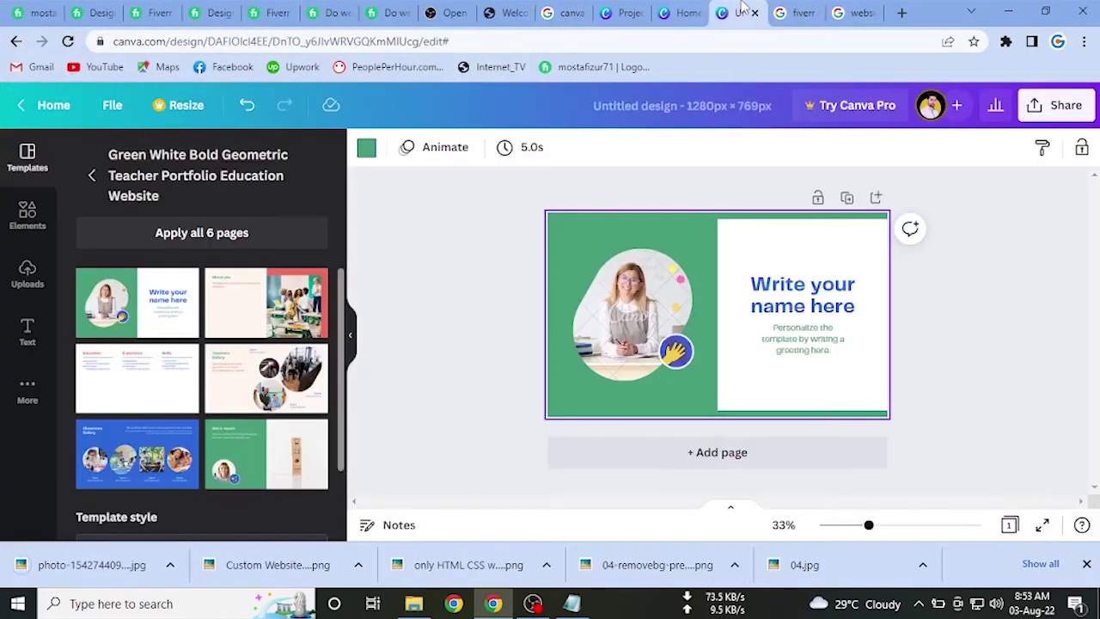
Switch back to the Canva design and upload the downloaded JPG photo of hands on a laptop from Downloads.
left_click(739, 13)
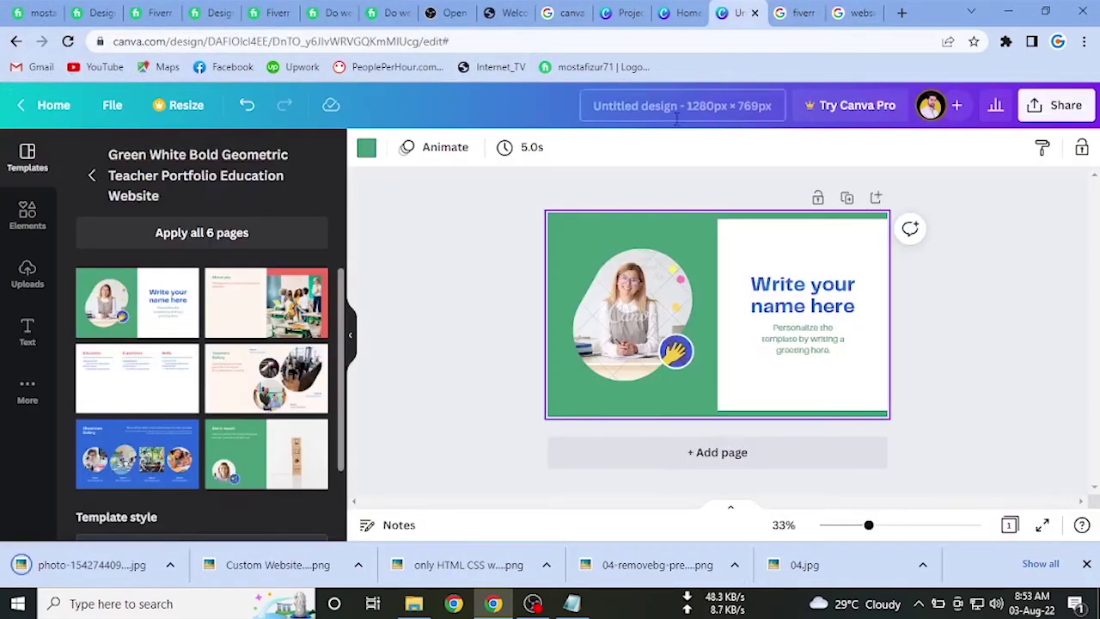
left_click(26, 275)
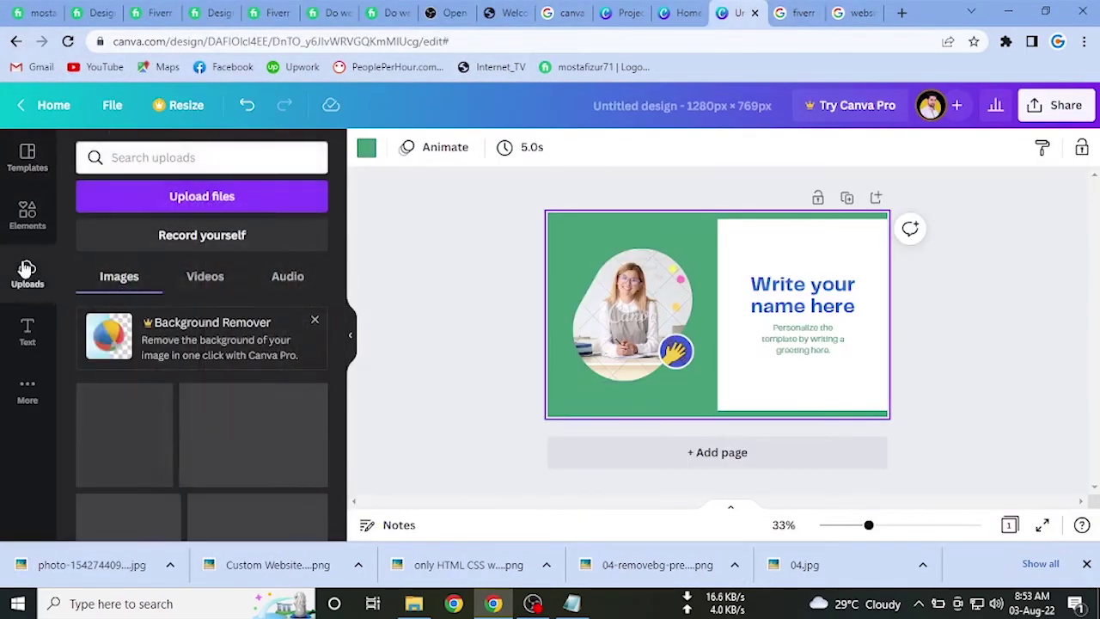
left_click(26, 165)
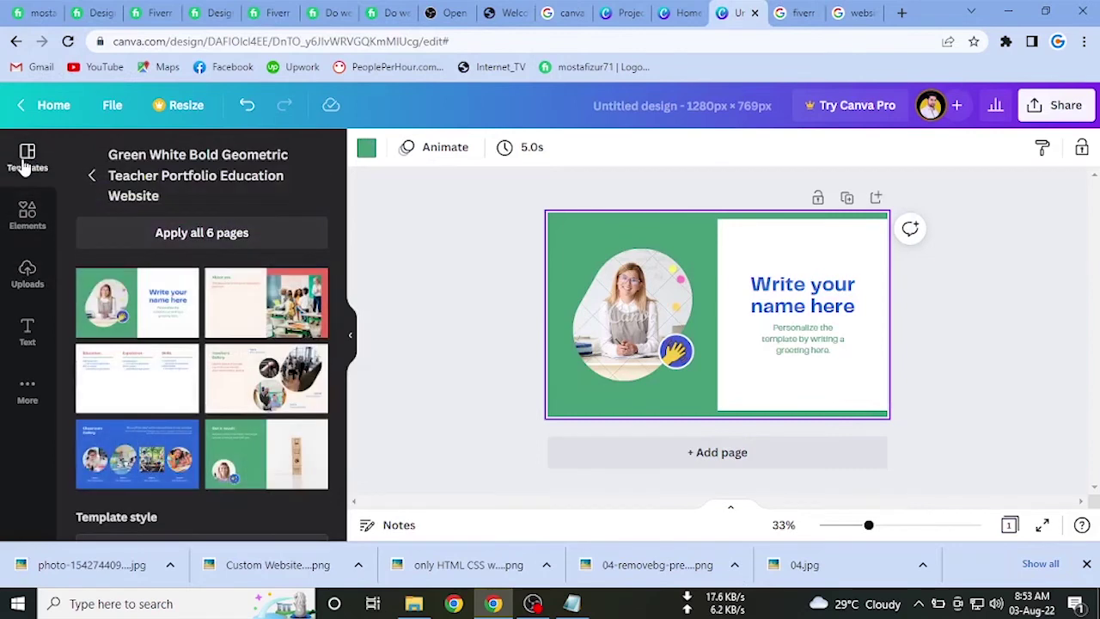
left_click(26, 216)
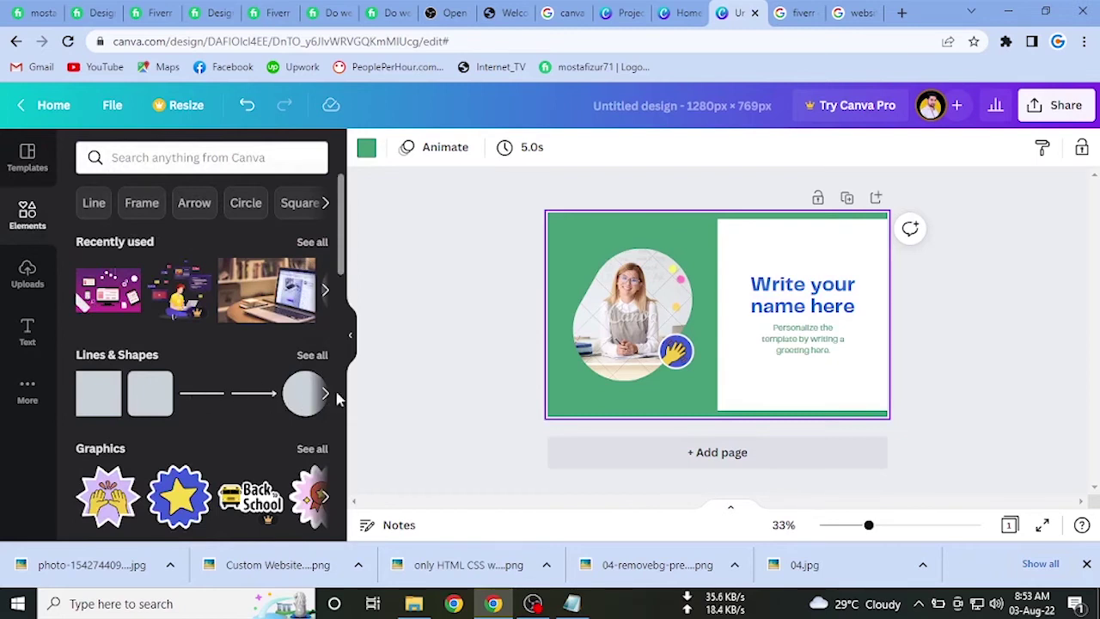
left_click(20, 281)
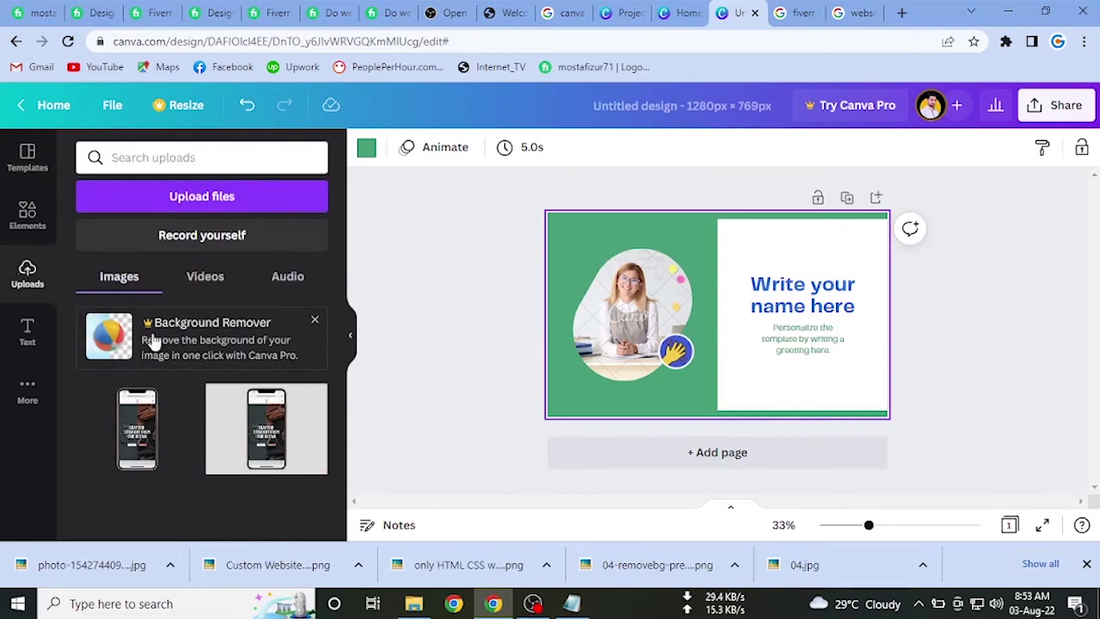
left_click(199, 203)
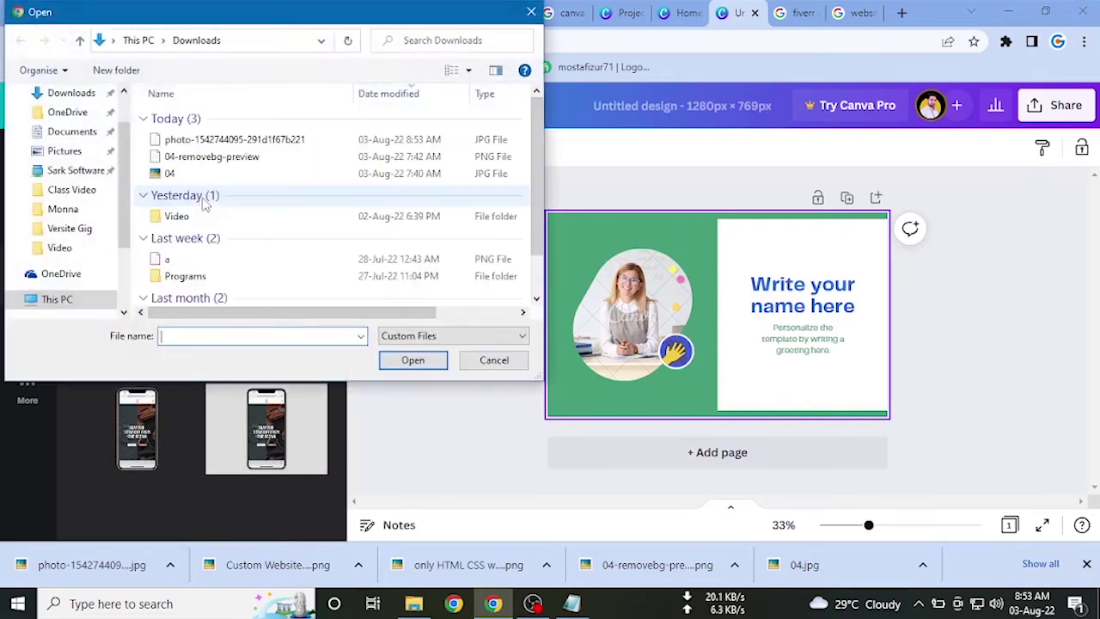
double_click(230, 145)
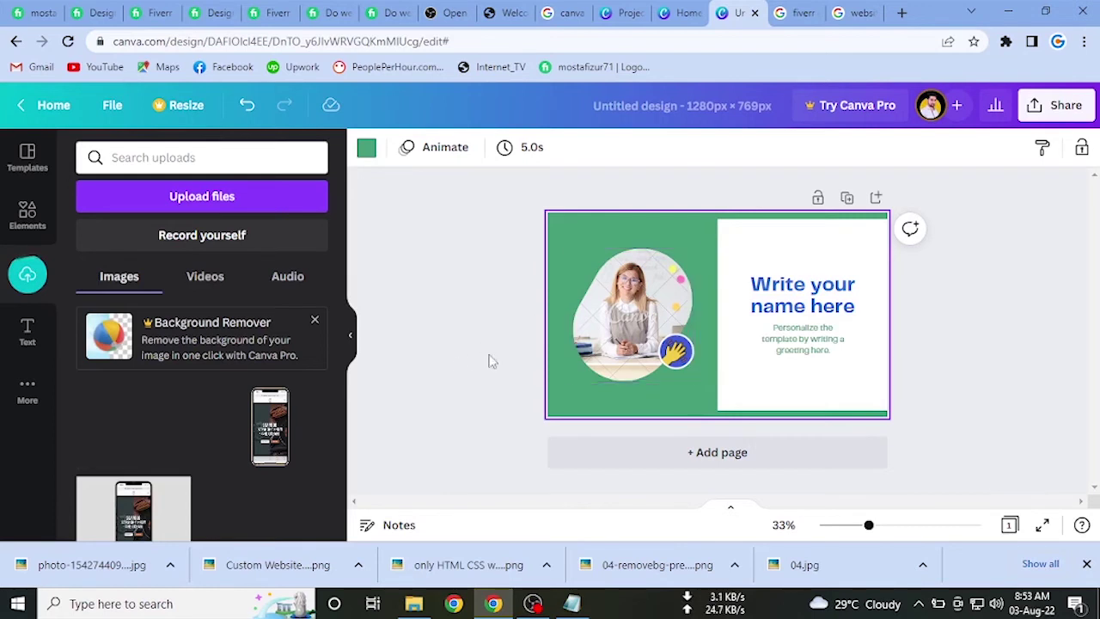
Replace the portrait in the template's rounded frame with the uploaded laptop photo.
left_click(646, 302)
left_click_drag(127, 429, 627, 316)
key("ctrl+z")
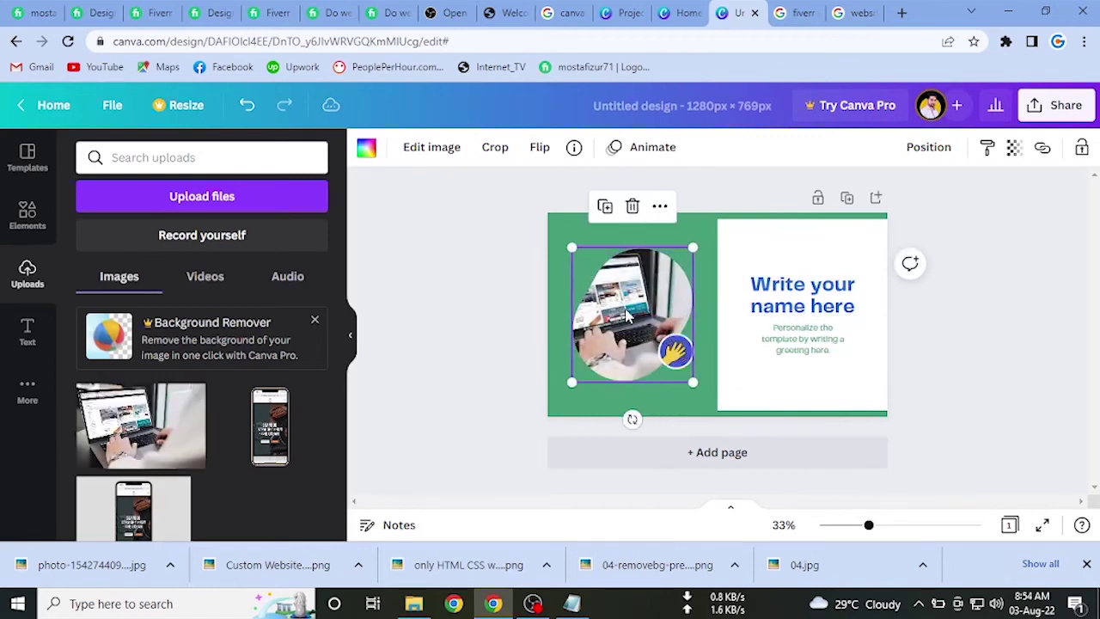
Shift the laptop photo to the right inside its rounded frame and apply the crop.
double_click(626, 316)
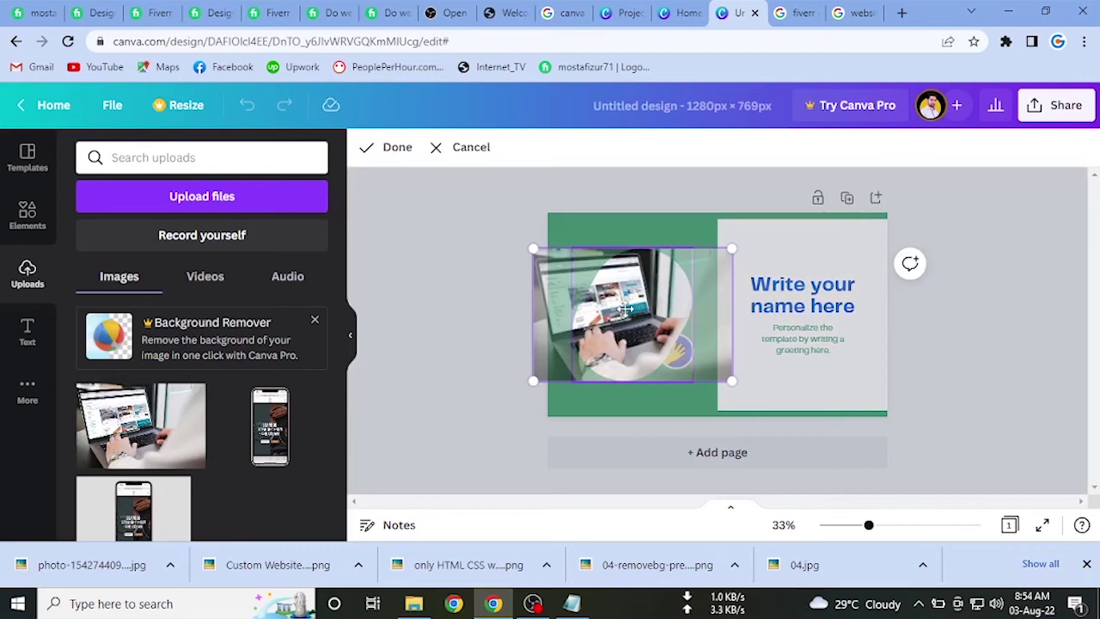
left_click_drag(621, 311, 649, 311)
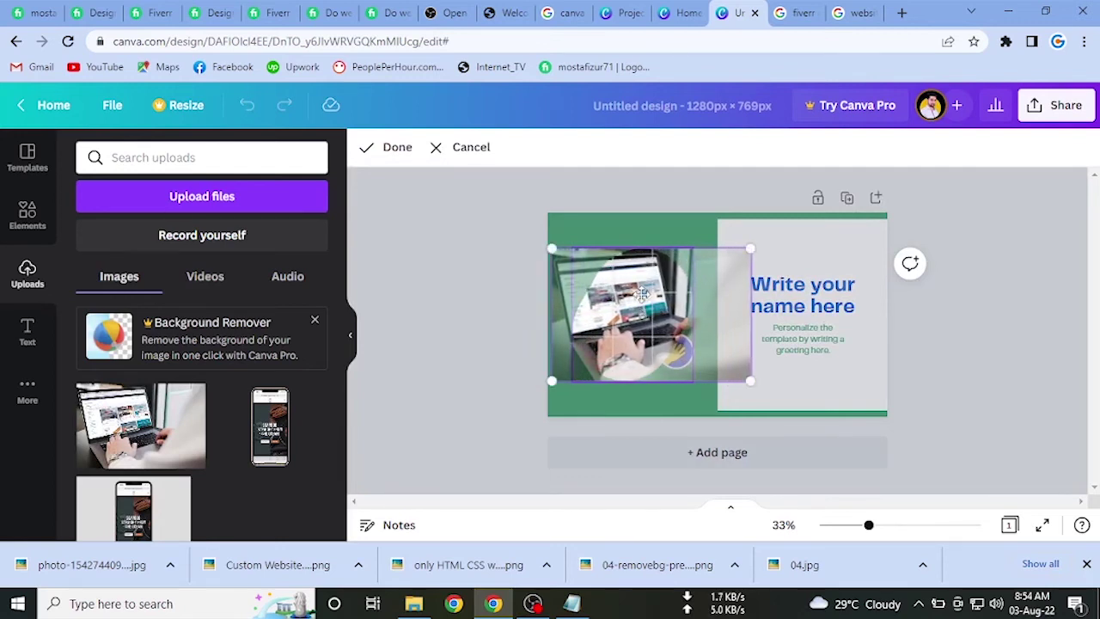
left_click(519, 293)
left_click(493, 300)
left_click(616, 308)
left_click_drag(639, 308, 602, 305)
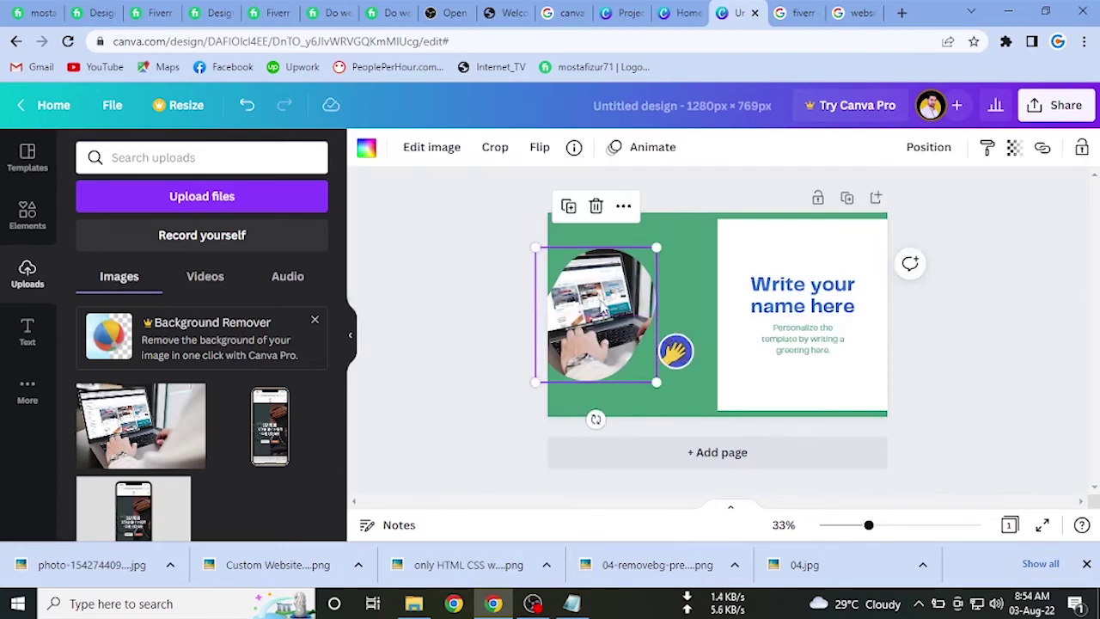
key("ctrl+z")
left_click(487, 293)
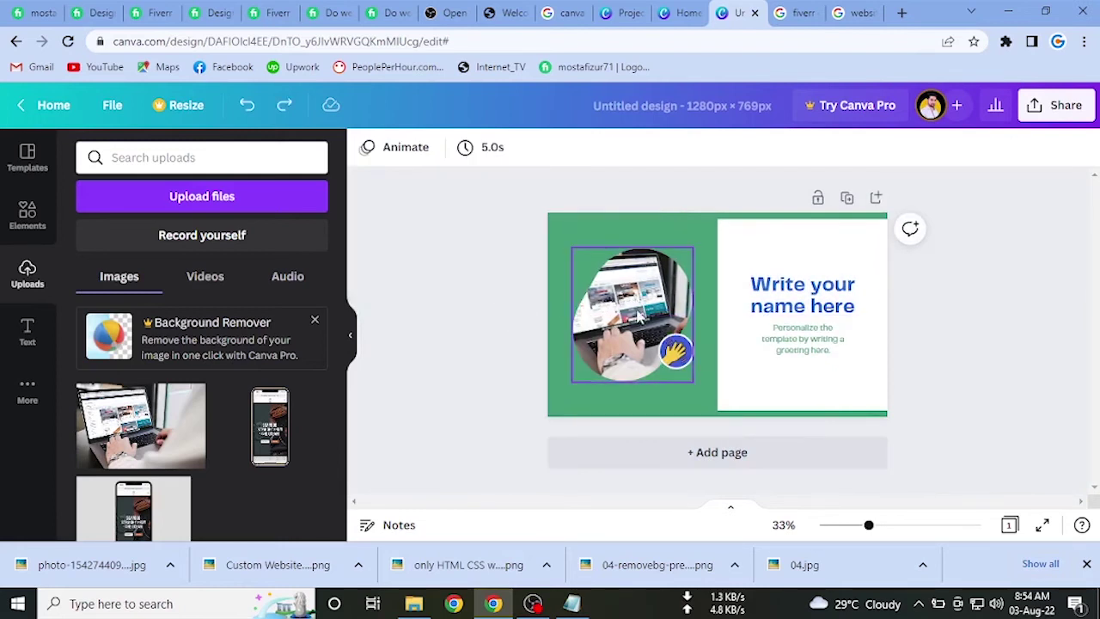
Reopen the laptop photo's crop, move the photo slightly further right within the frame, and deselect it.
left_click(645, 316)
double_click(640, 310)
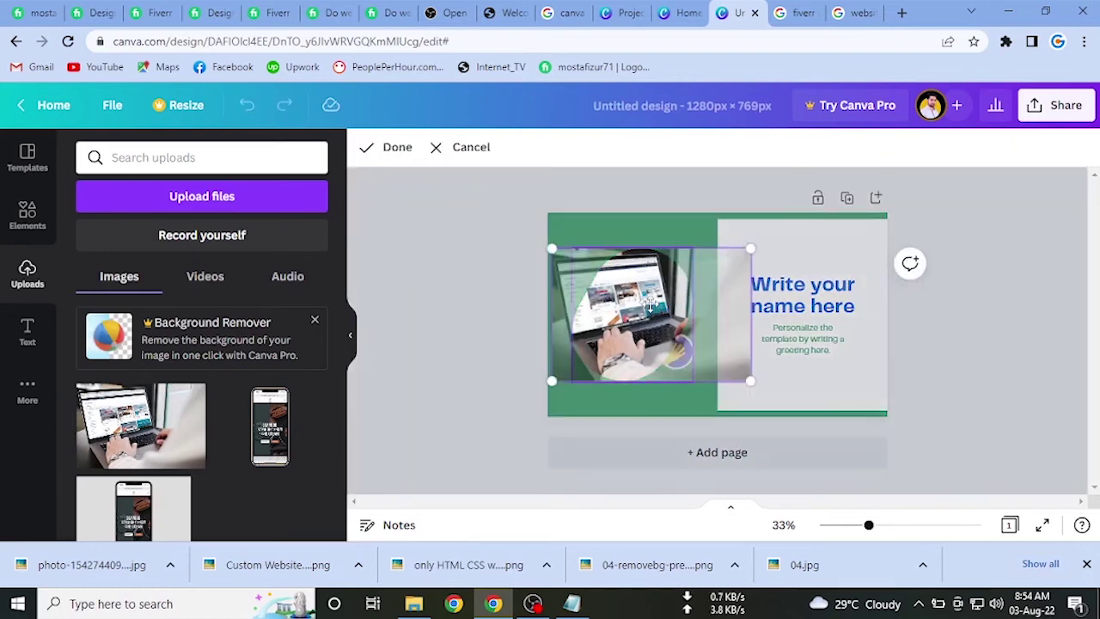
left_click_drag(639, 305, 655, 305)
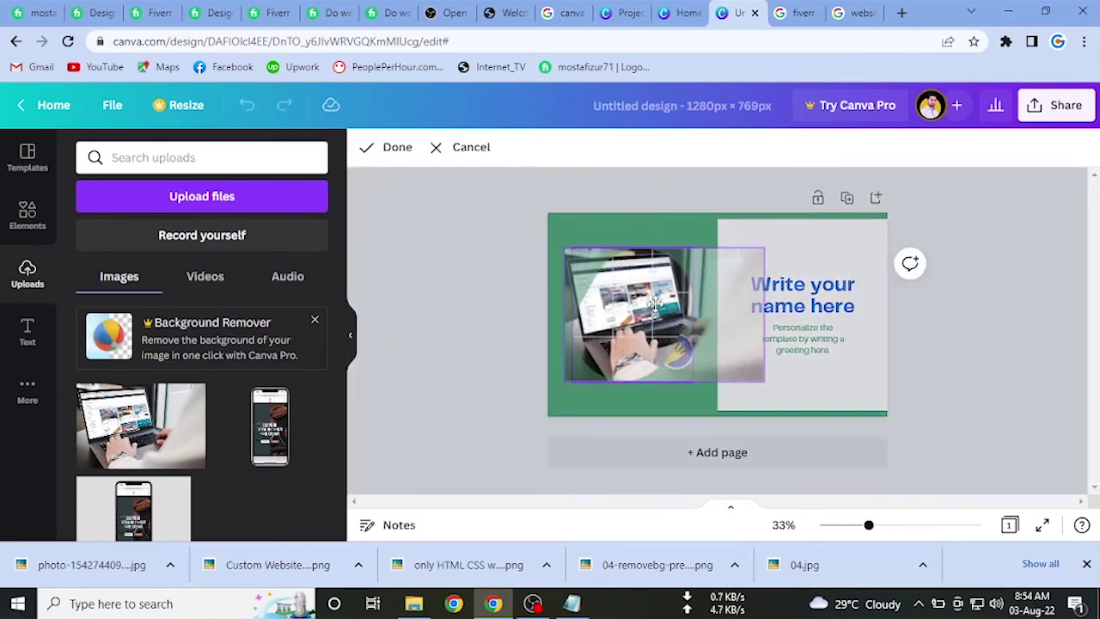
left_click(501, 295)
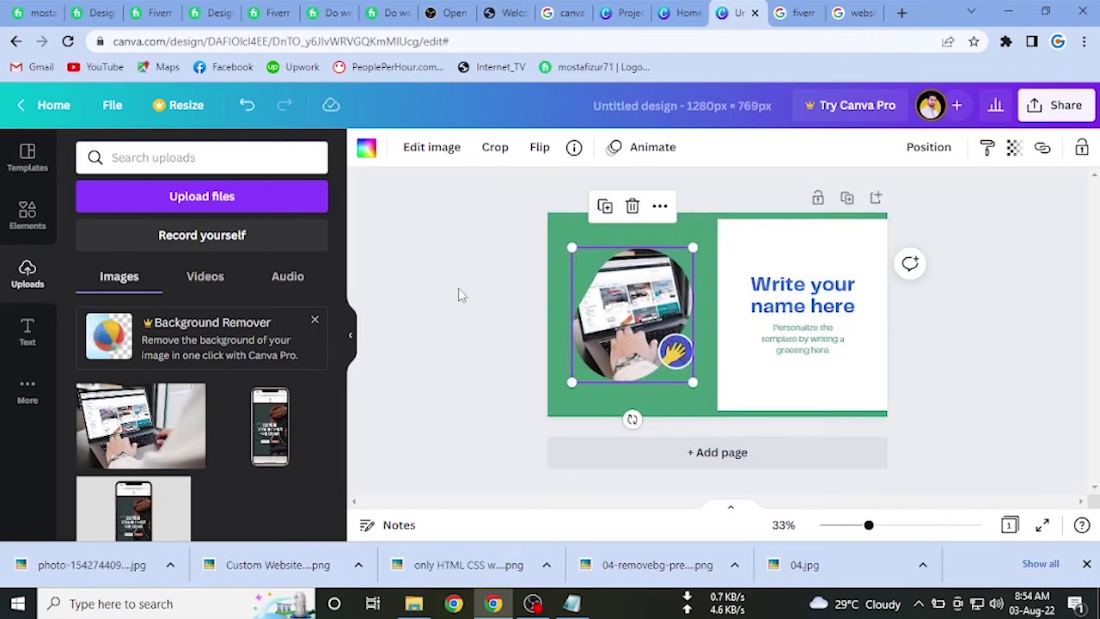
left_click(460, 295)
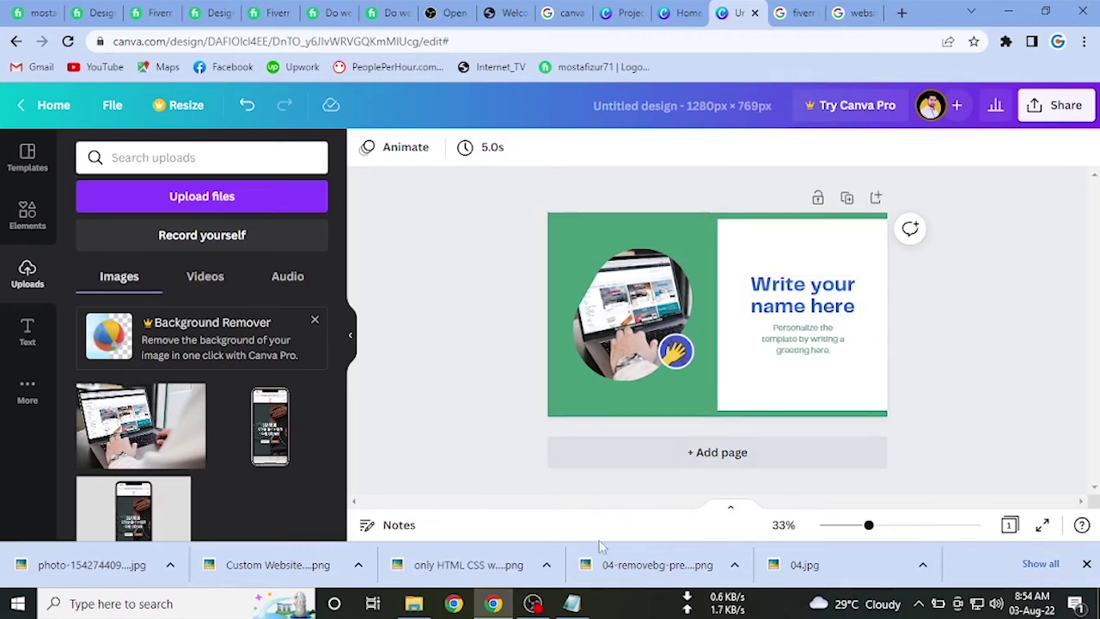
Switch to the Gig Image Content file in Notepad, copy the line "html and css web design", and return to the design.
left_click(572, 603)
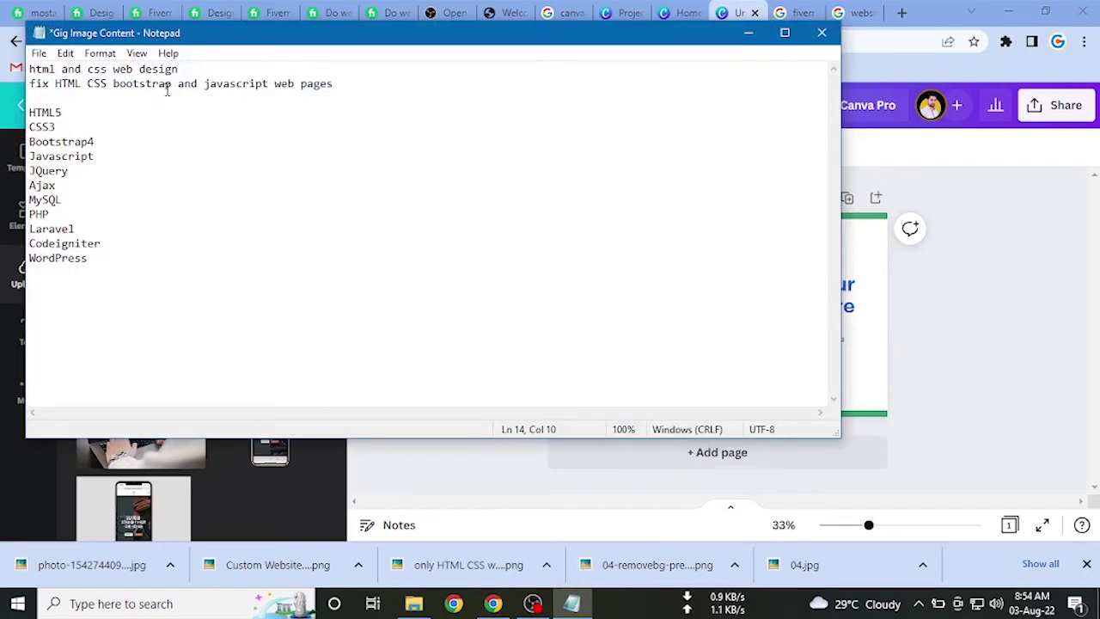
left_click_drag(30, 69, 179, 73)
key("ctrl+c")
left_click(747, 33)
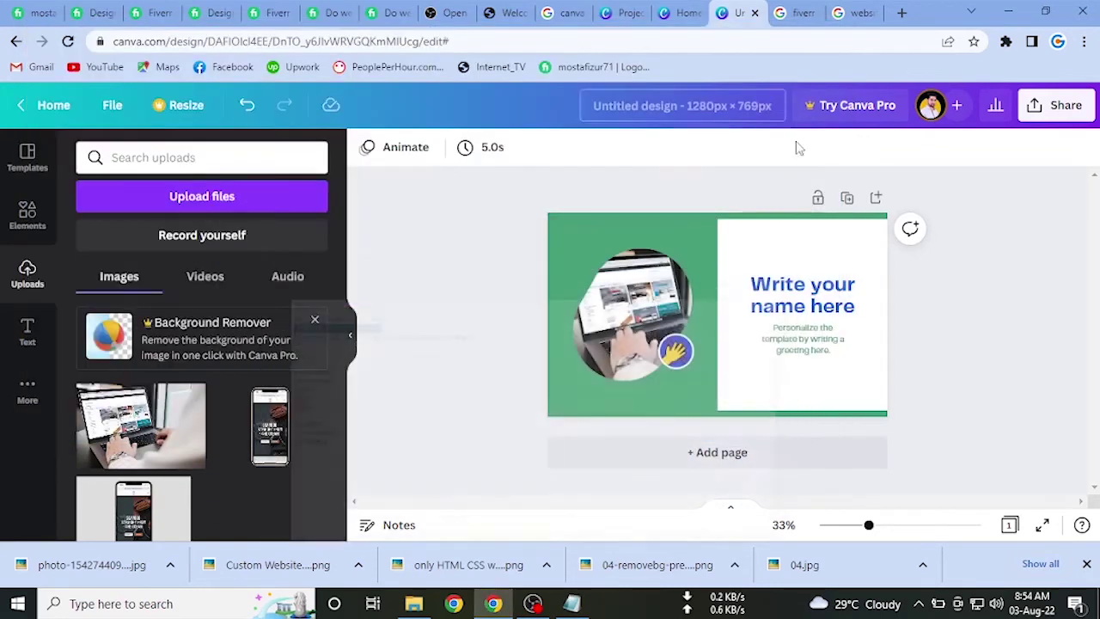
Replace the whole "Write your name here" heading with the copied text "html and css web design".
left_click(784, 292)
double_click(784, 292)
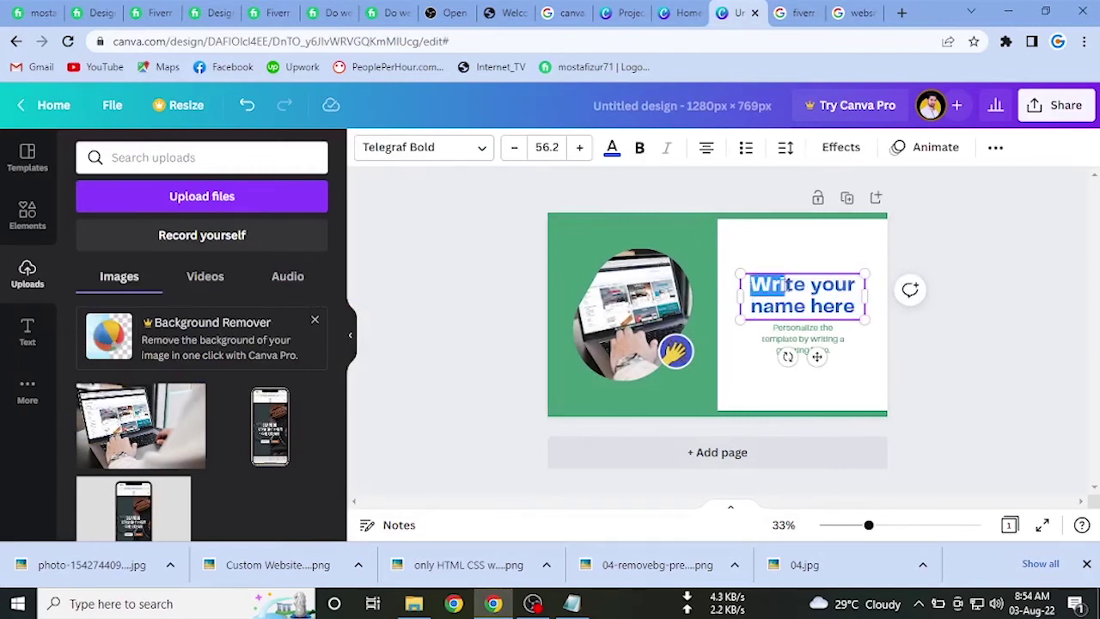
left_click(772, 288)
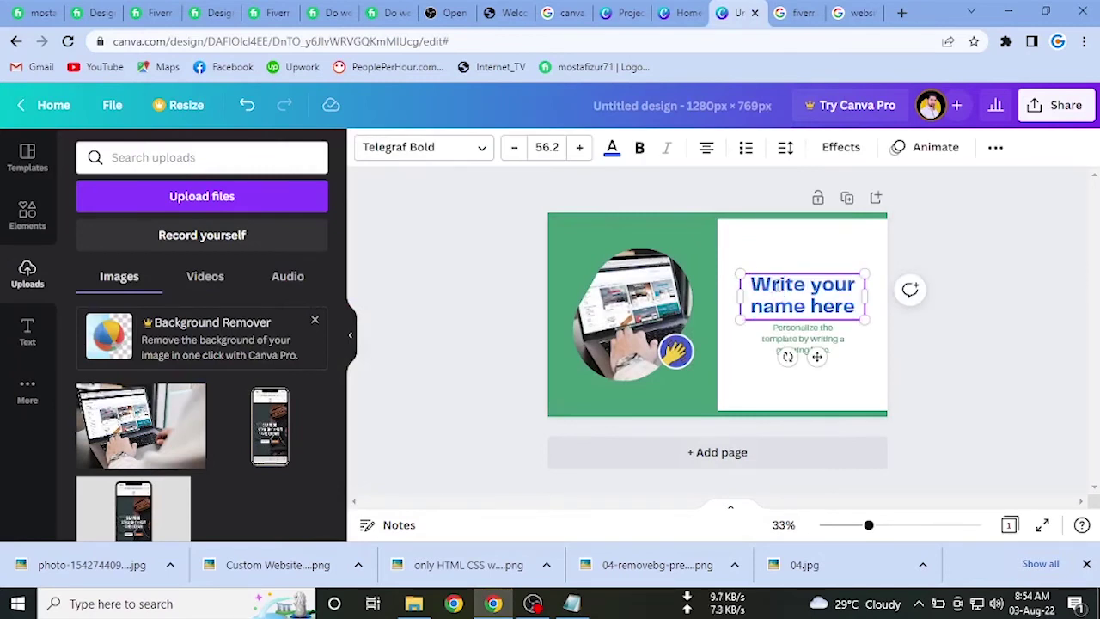
key("ctrl+a")
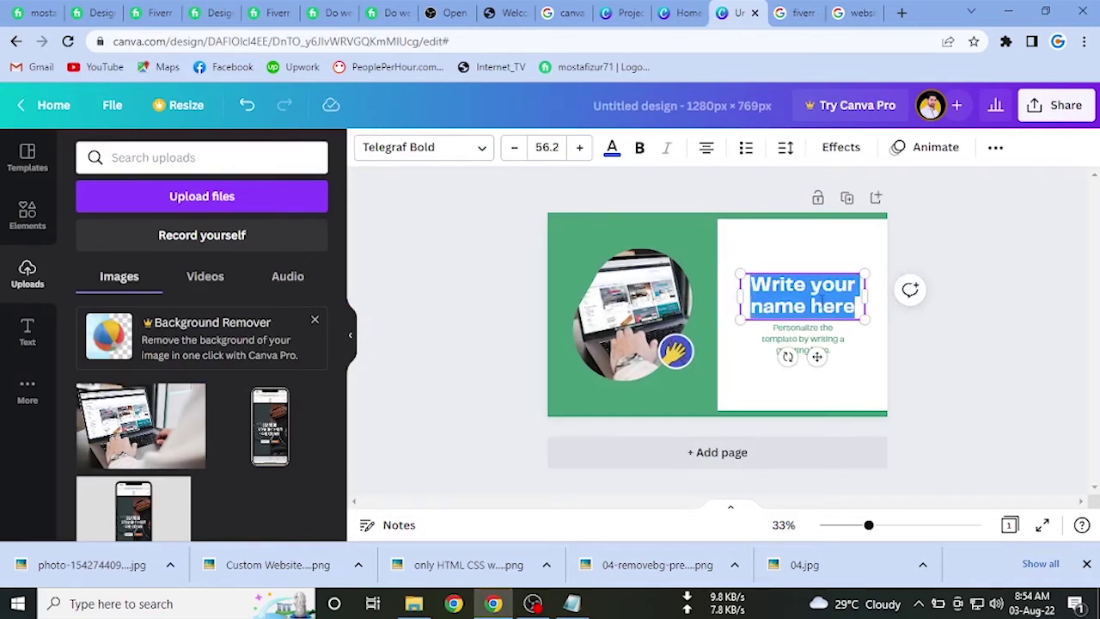
key("ctrl+v")
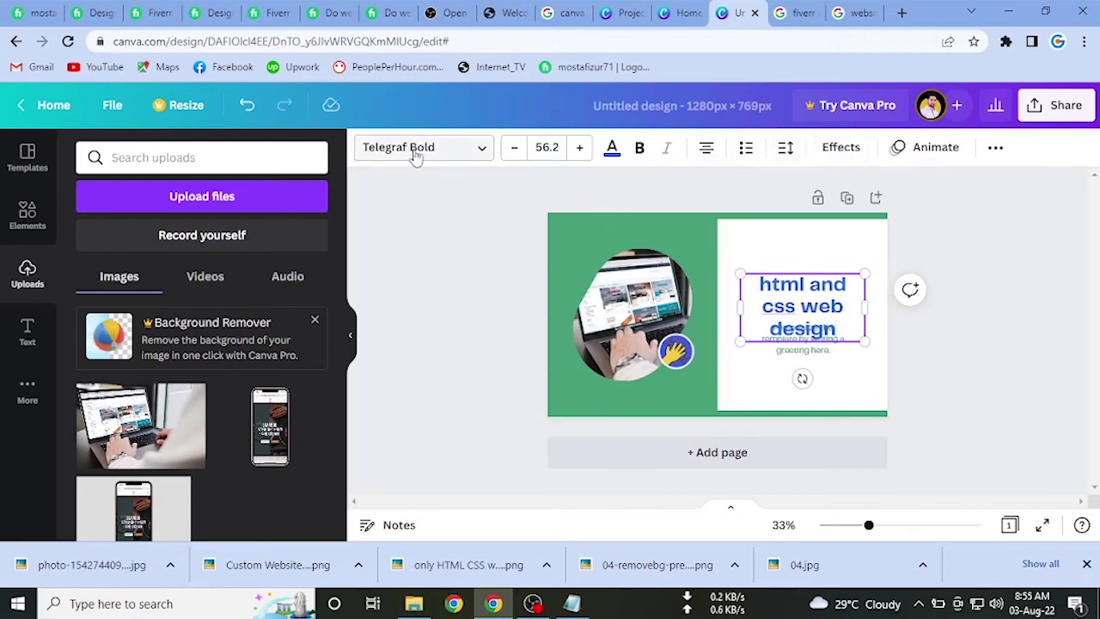
Keep the Telegraf Bold font and correct the heading's capitalization to "Html and CSS web design".
left_click(475, 155)
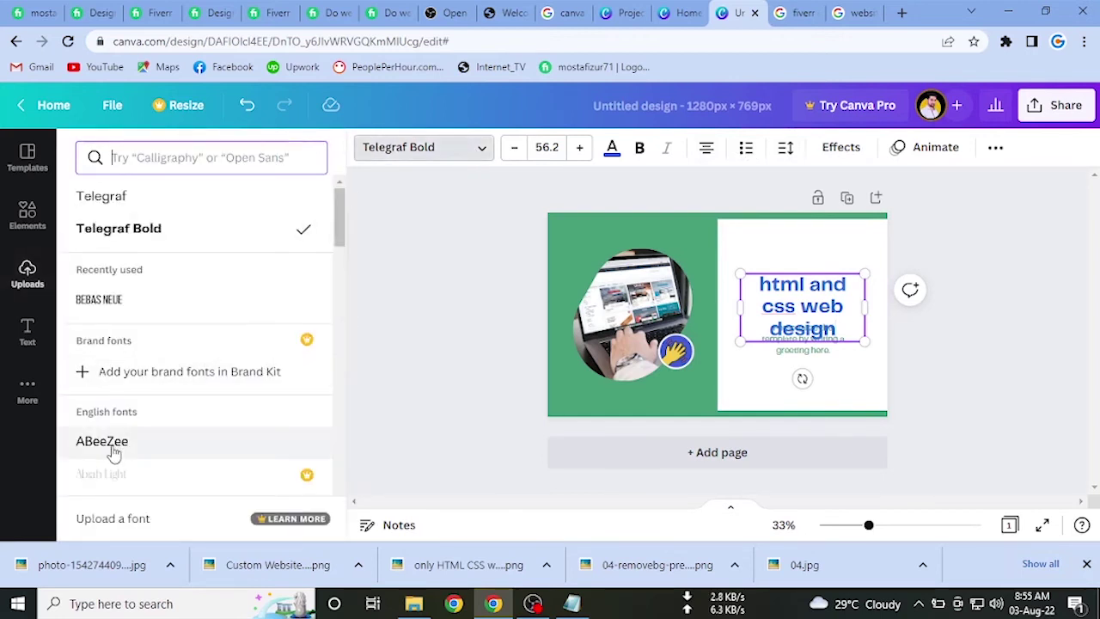
key("Escape")
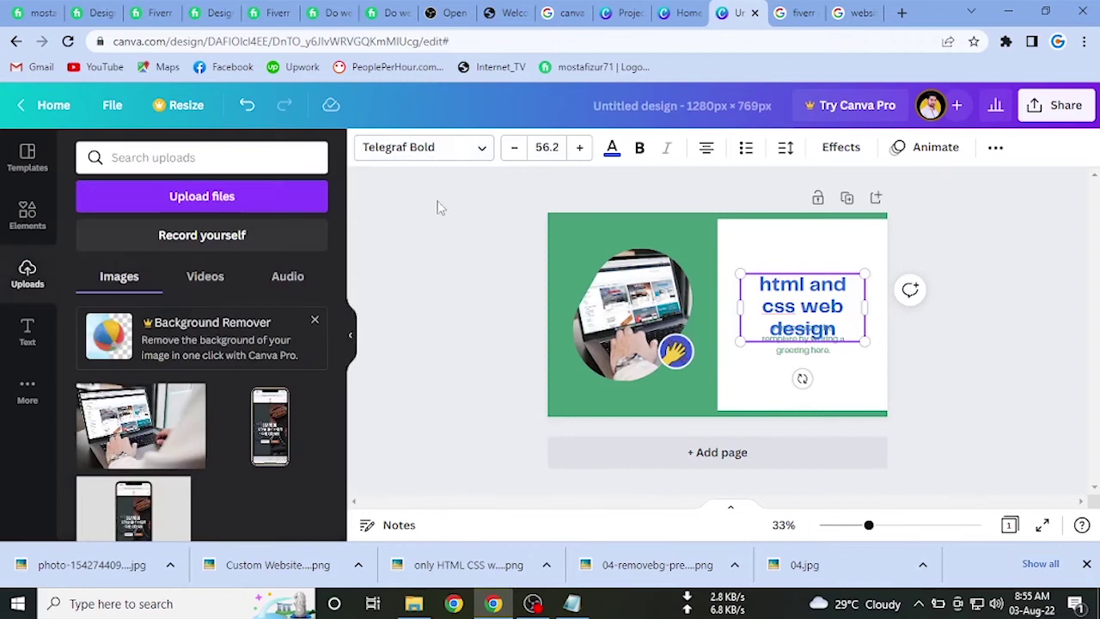
left_click_drag(777, 286, 760, 285)
type("H")
left_click_drag(774, 307, 762, 307)
double_click(778, 307)
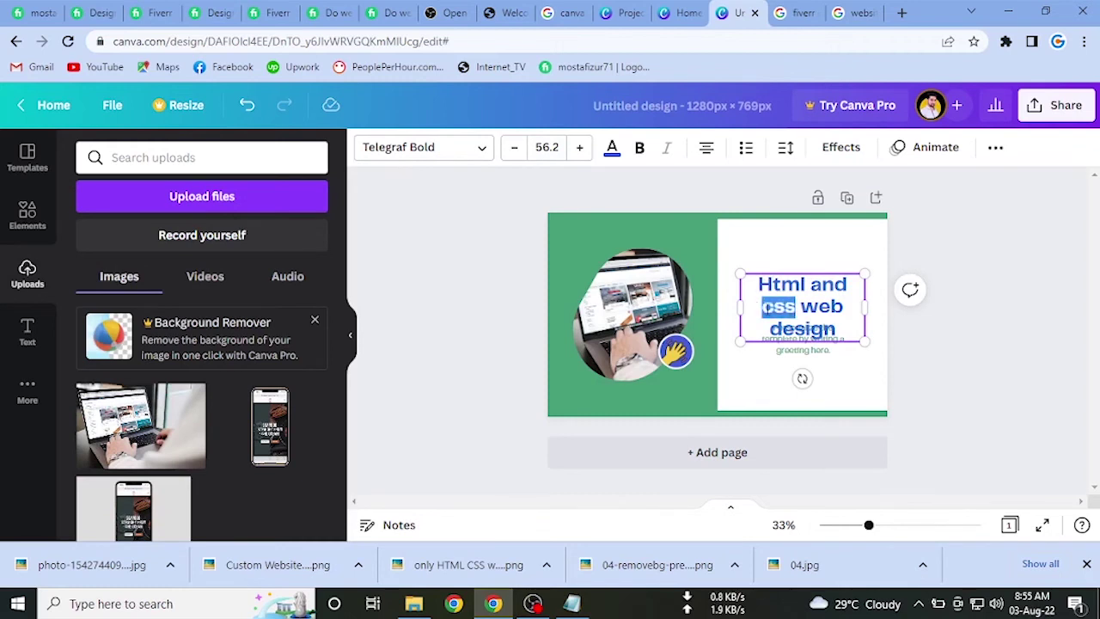
type("CSS")
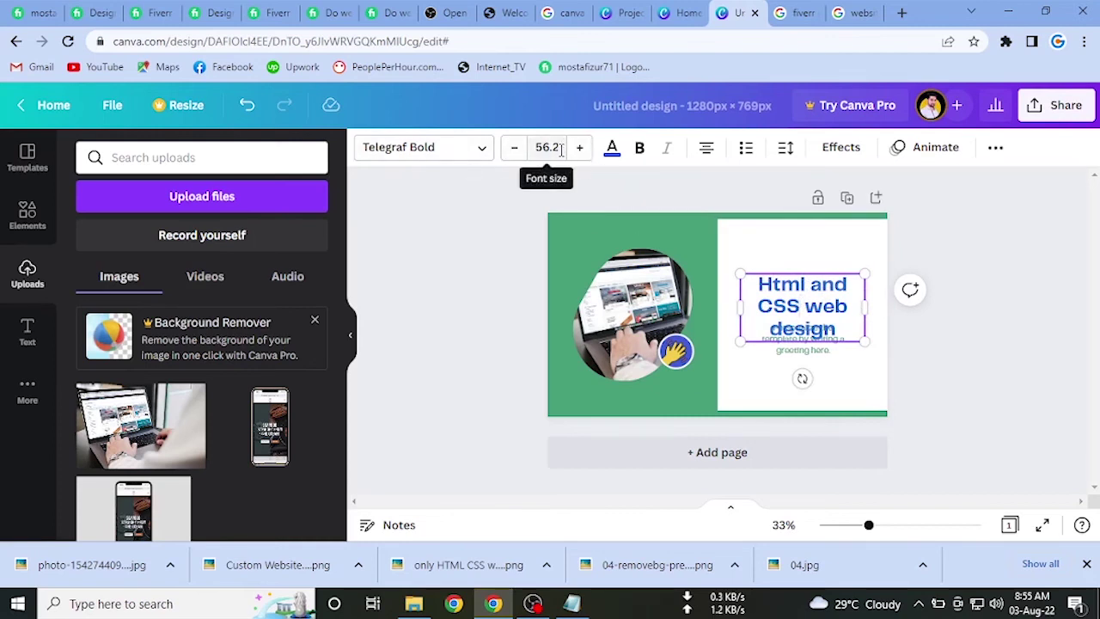
Reduce the heading's font size to 50.2.
left_click(513, 150)
left_click(513, 149)
left_click(513, 150)
left_click(513, 150)
left_click(514, 150)
left_click(513, 149)
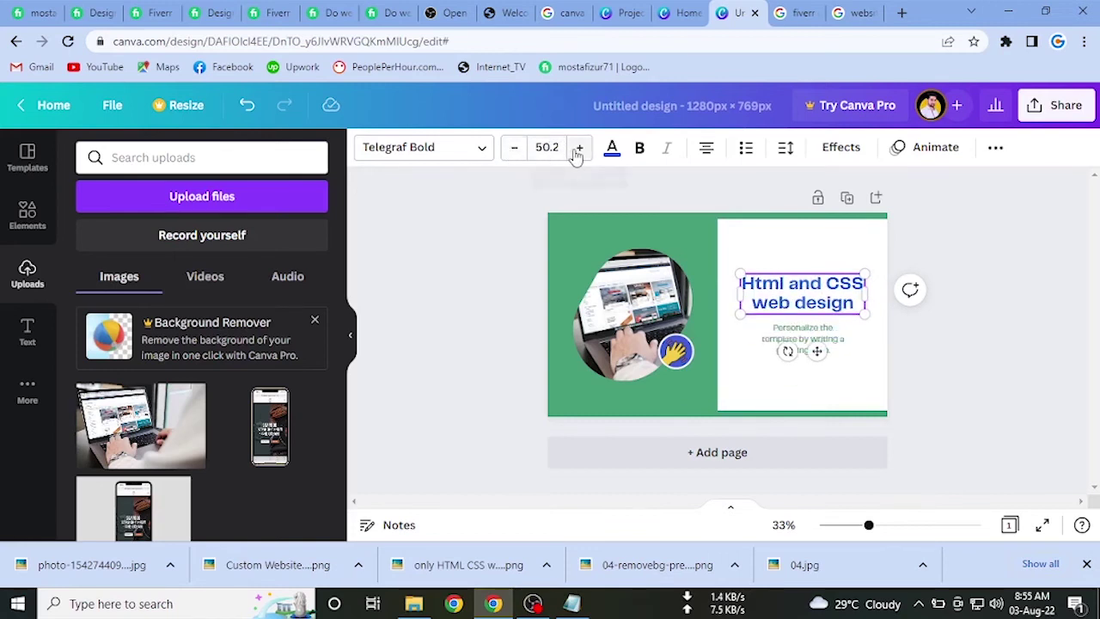
left_click(540, 148)
left_click(542, 148)
left_click(543, 148)
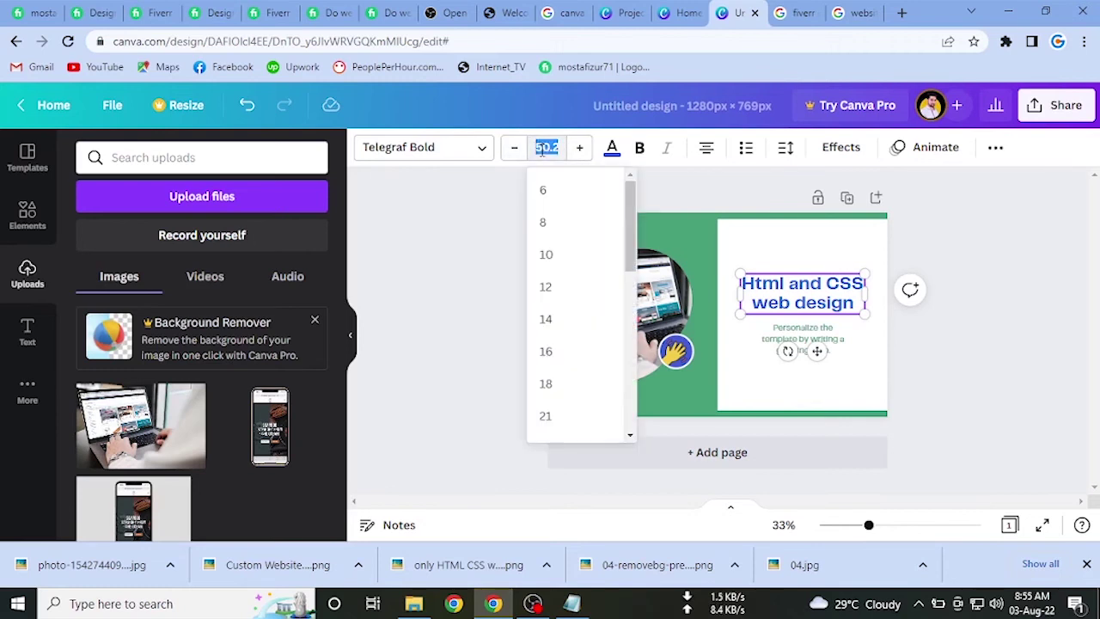
left_click(509, 191)
Try a few text colors on the heading and set it to the violet-blue document color.
left_click(785, 288)
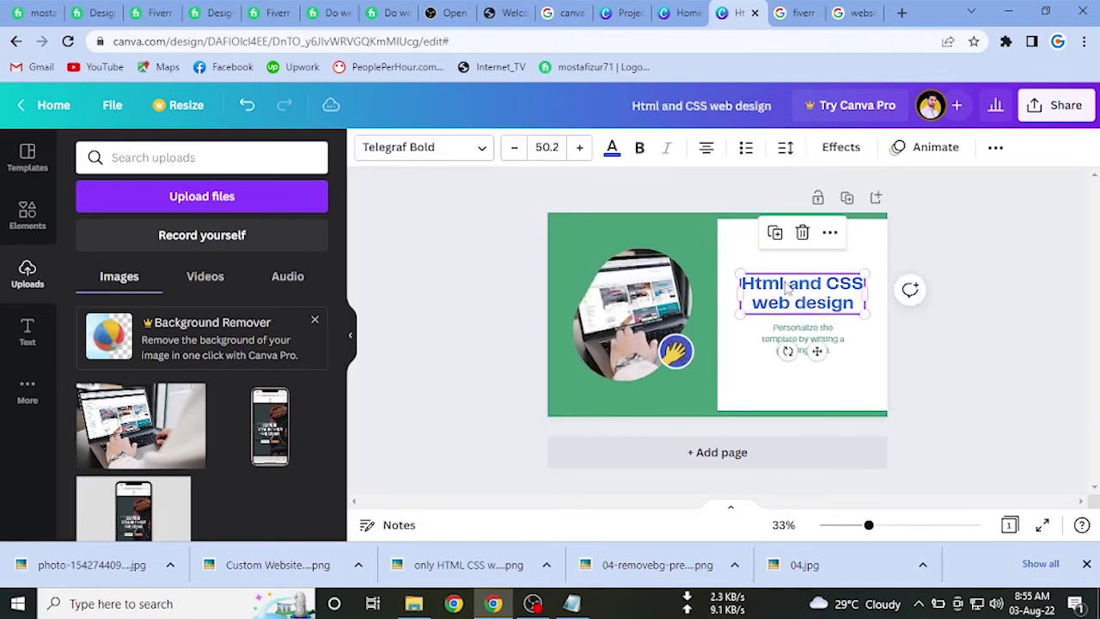
left_click(612, 151)
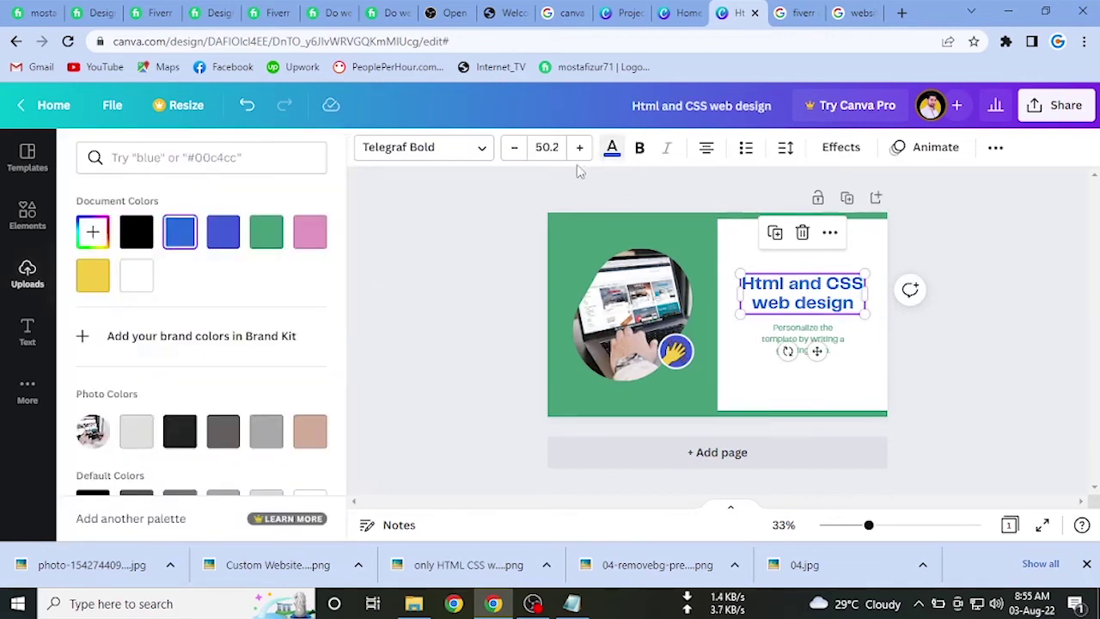
scroll(184, 319, "down", 3)
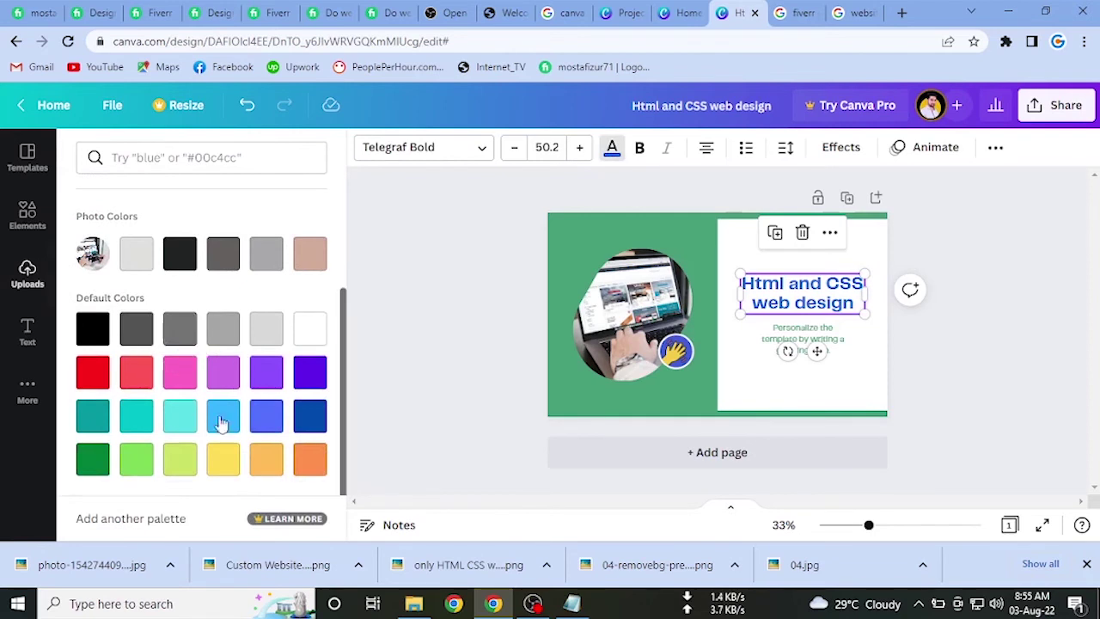
left_click(180, 373)
scroll(182, 383, "up", 3)
left_click(180, 239)
left_click(220, 239)
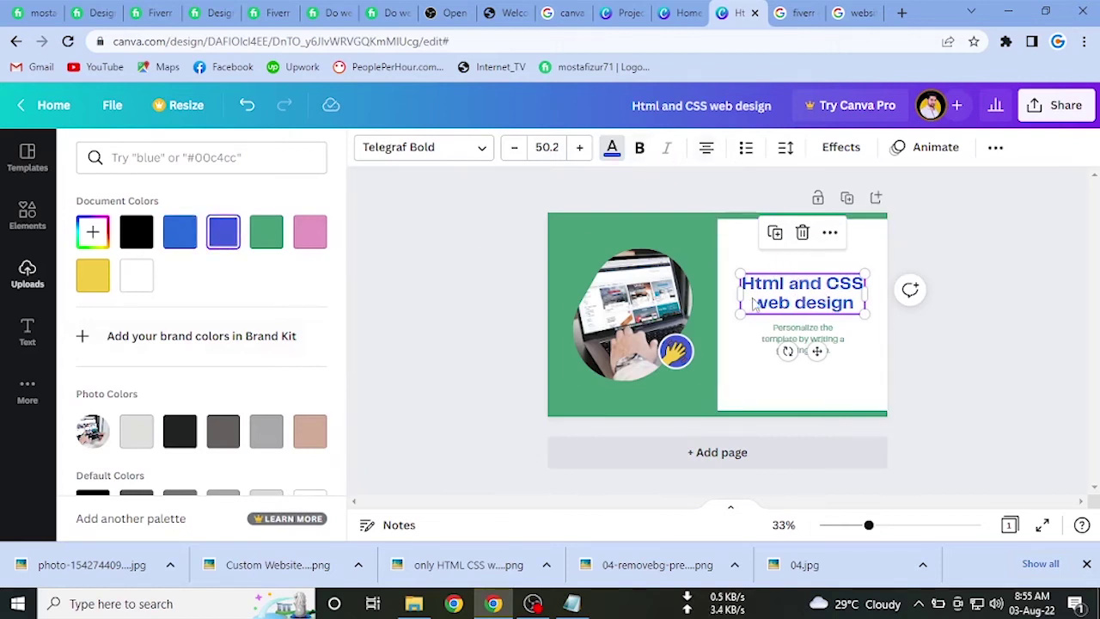
Cycle through the text alignments for the heading and leave it left-aligned.
left_click(706, 151)
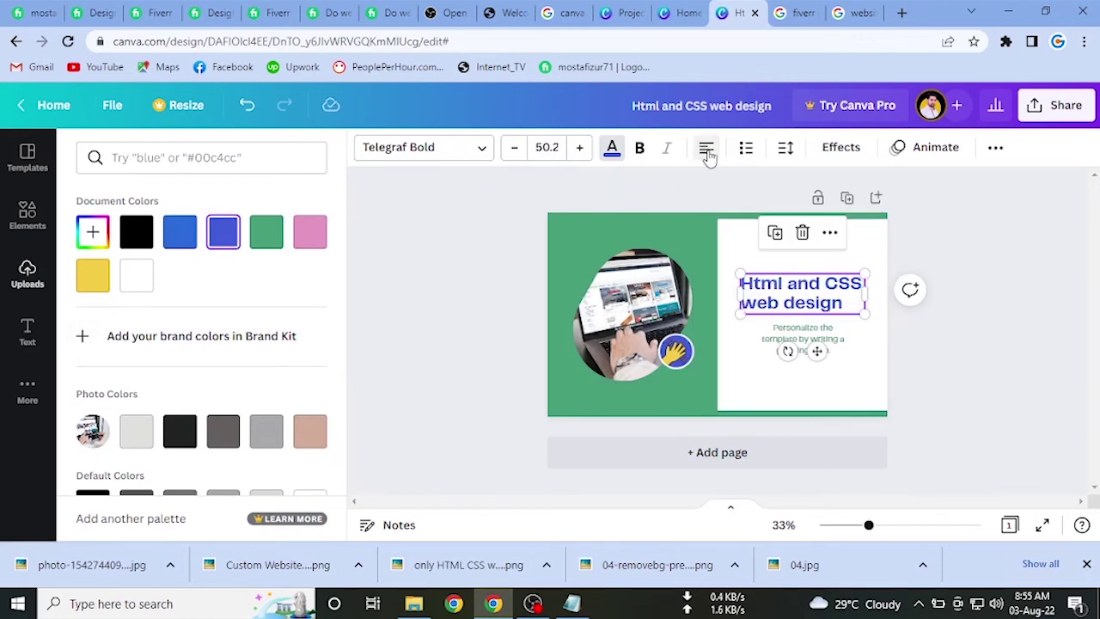
left_click(707, 150)
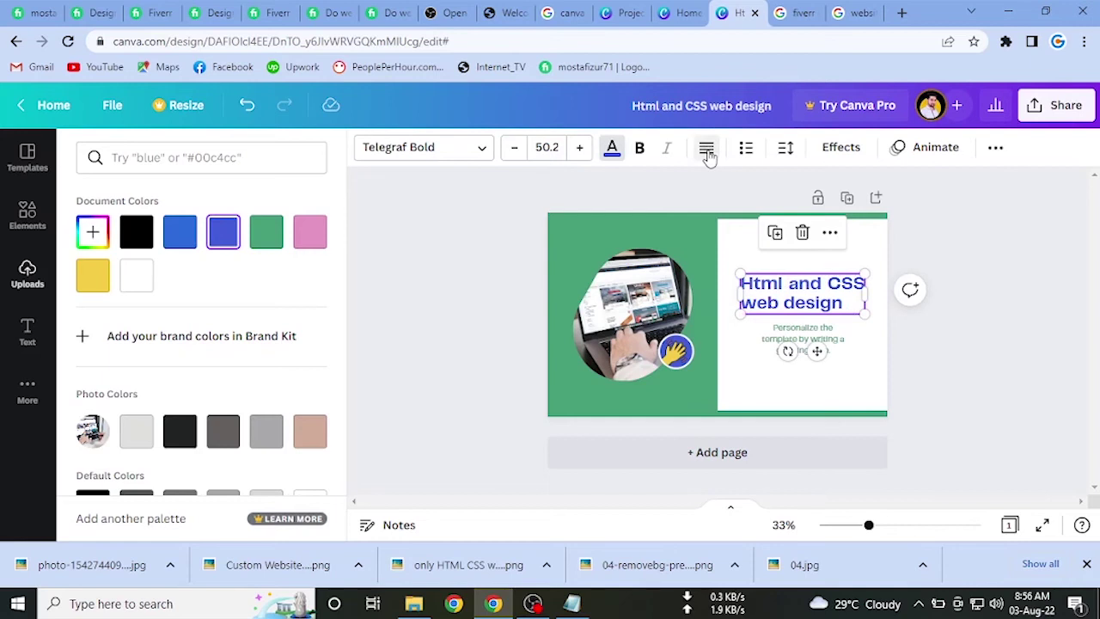
left_click(706, 151)
left_click(707, 151)
left_click(707, 150)
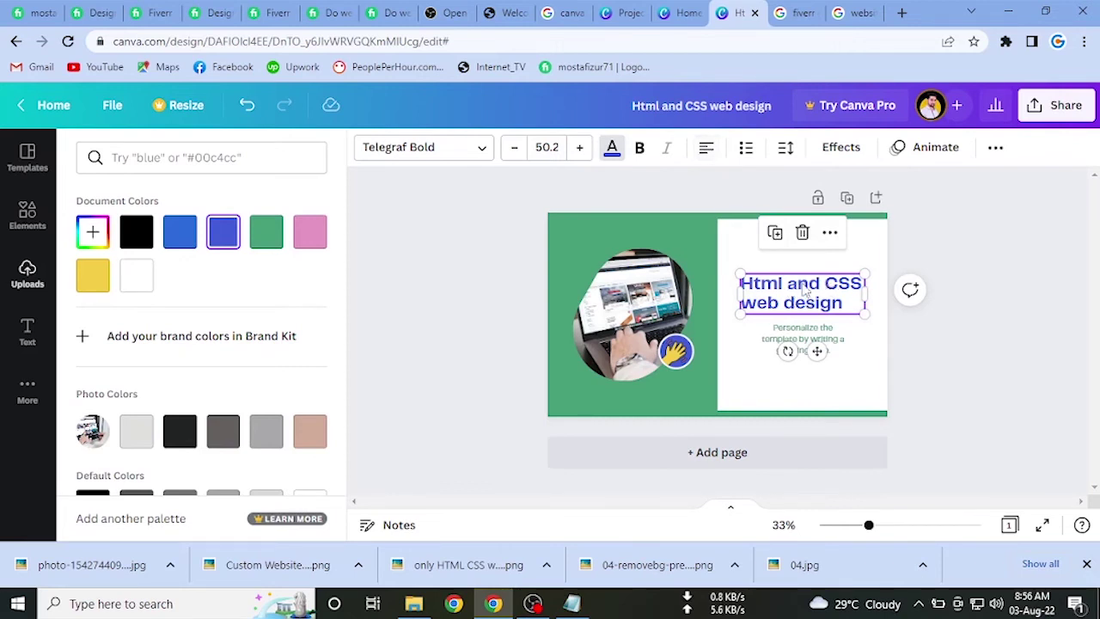
Move the "Html and CSS web design" heading up near the upper edge of the white panel.
left_click(953, 250)
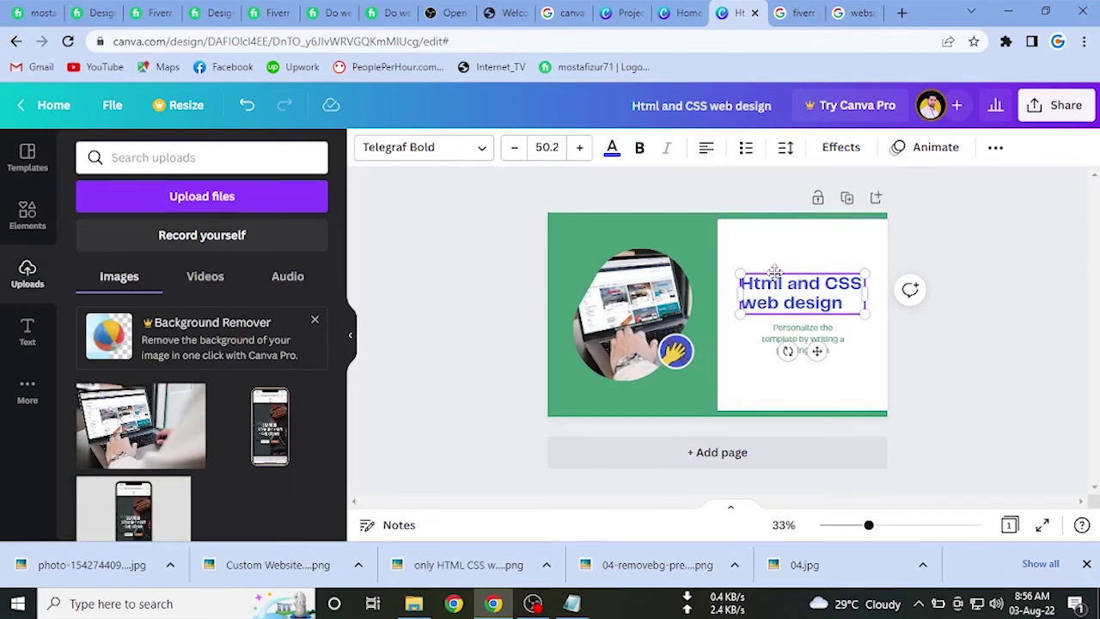
left_click_drag(799, 284, 816, 303)
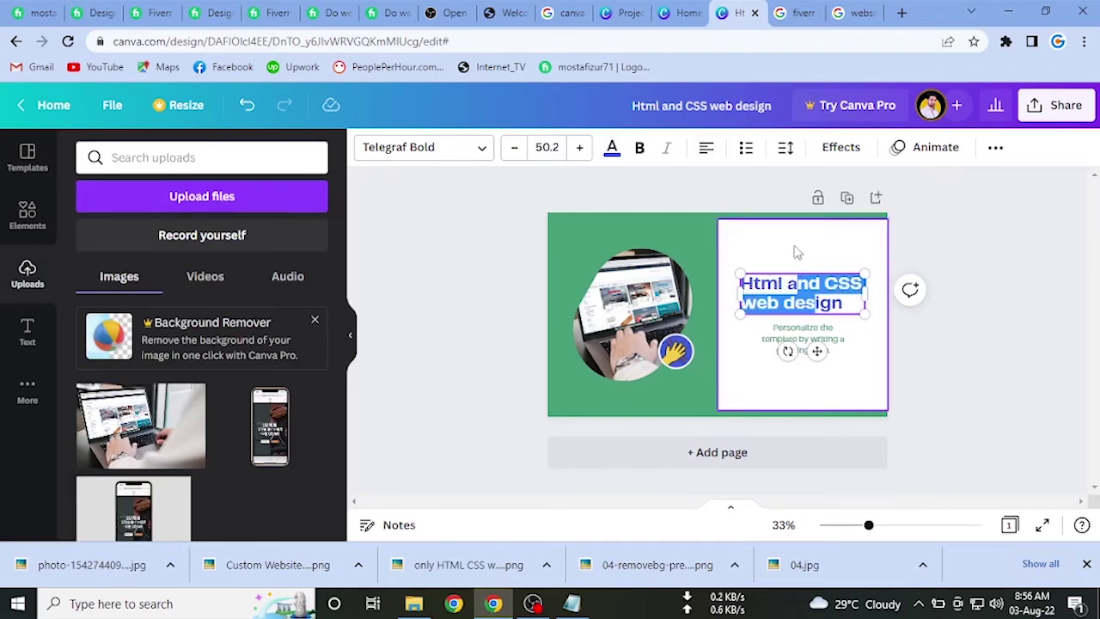
left_click(947, 275)
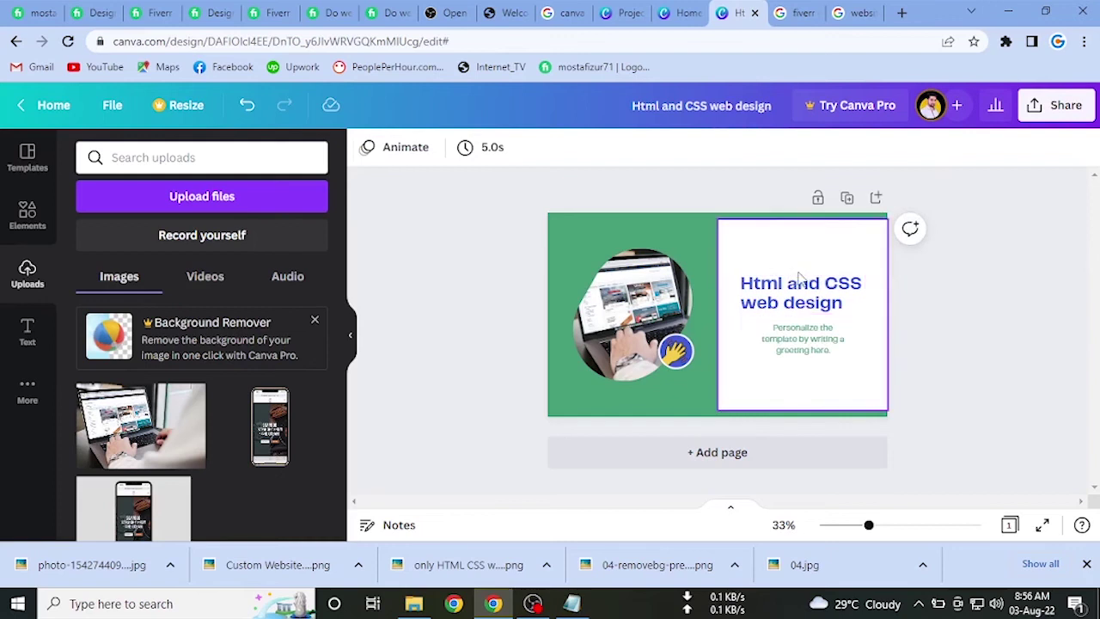
left_click(796, 280)
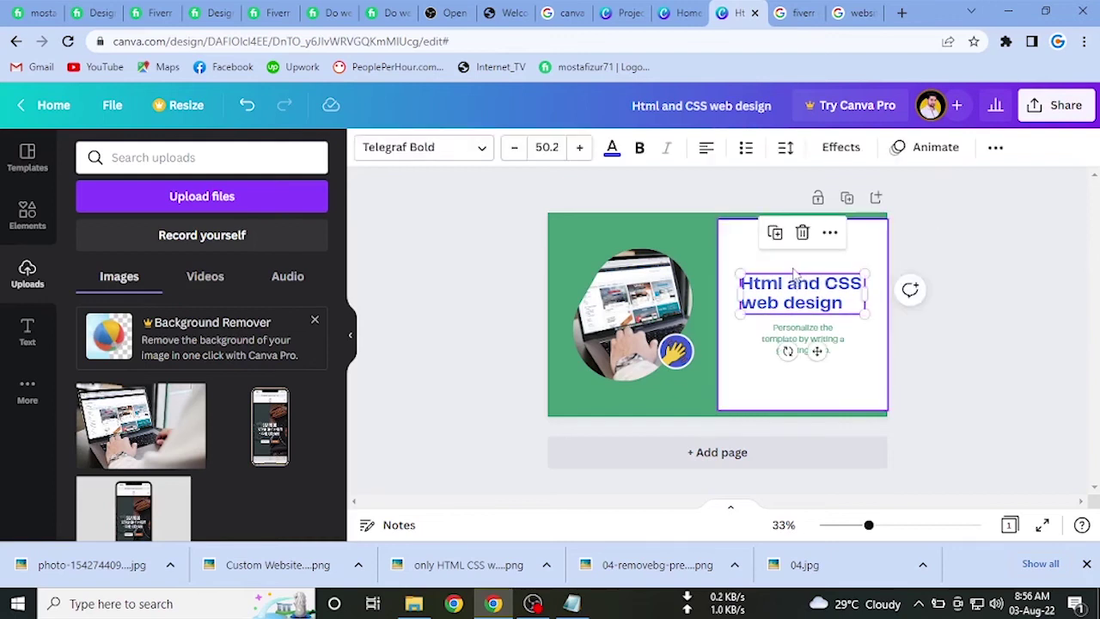
left_click_drag(798, 275, 799, 273)
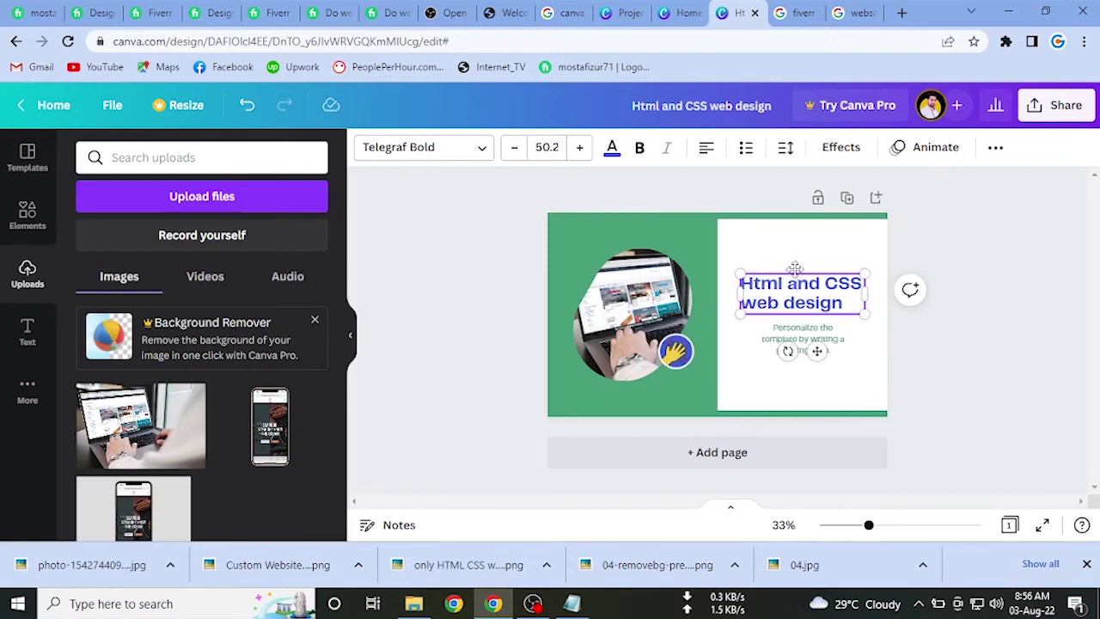
left_click_drag(793, 269, 792, 229)
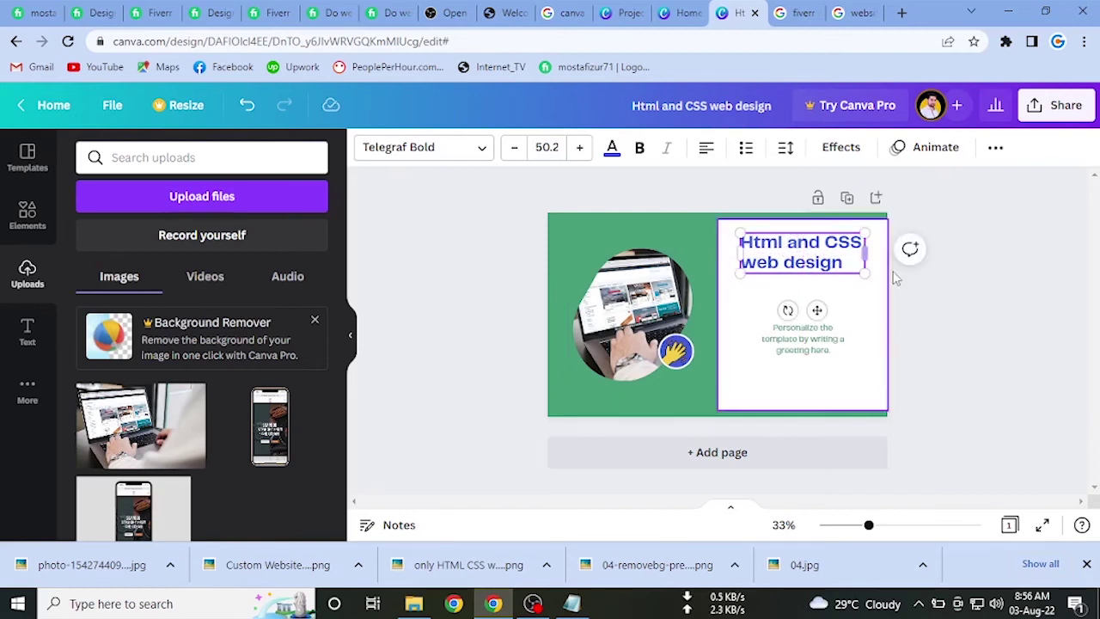
left_click(935, 303)
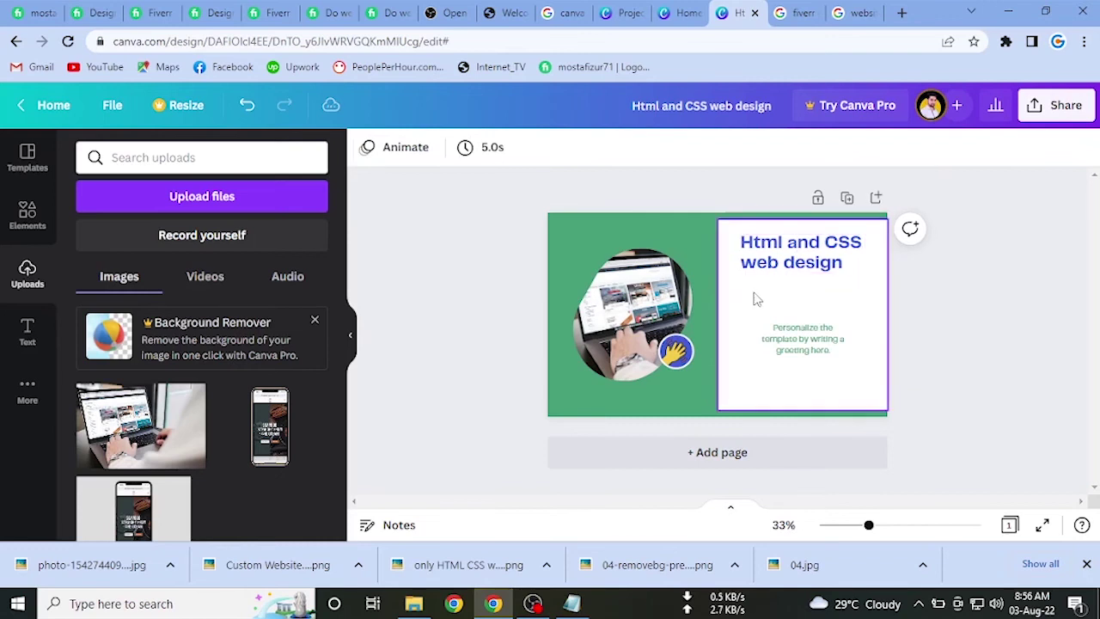
Switch to the Gig Image Content notes in Notepad, copy the keywords from HTML5 through PHP, and return to the design.
left_click(574, 602)
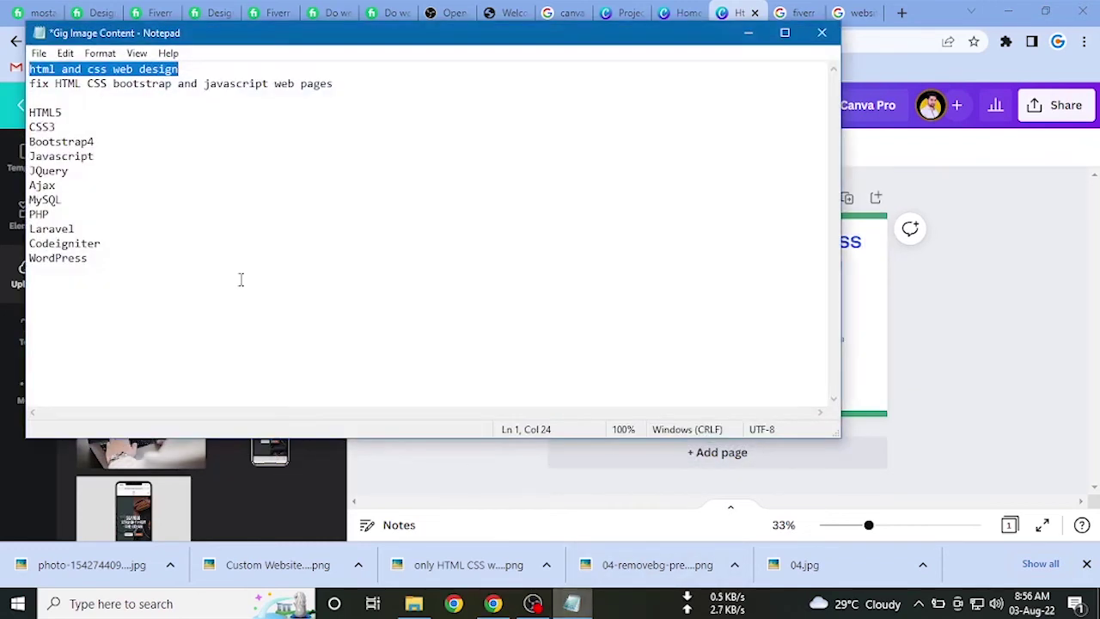
left_click_drag(30, 111, 70, 176)
left_click(81, 138)
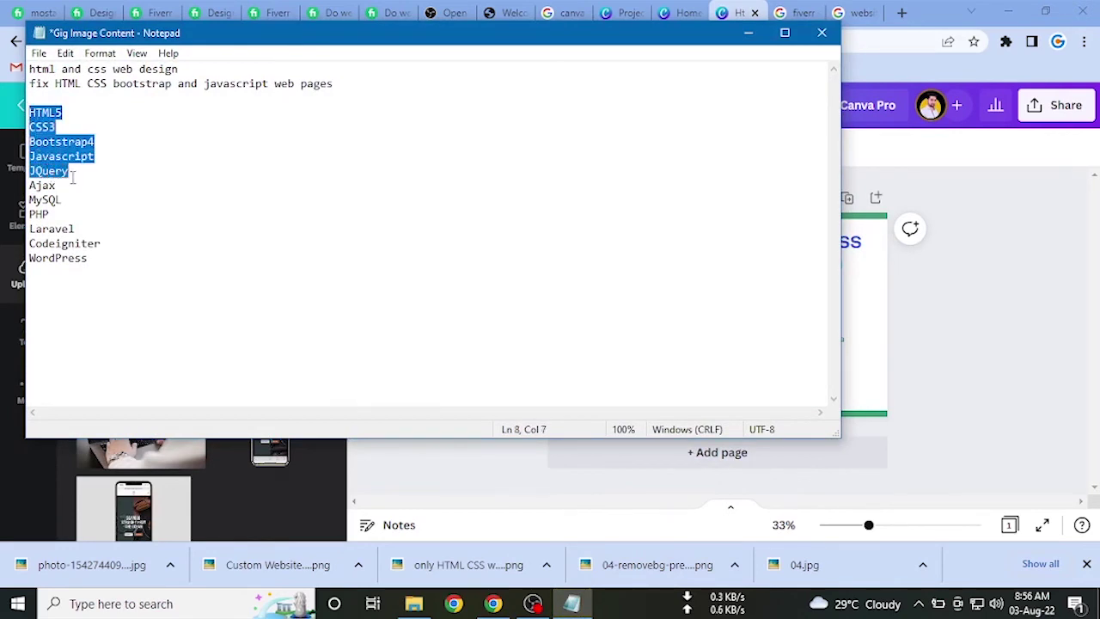
left_click_drag(74, 177, 75, 210)
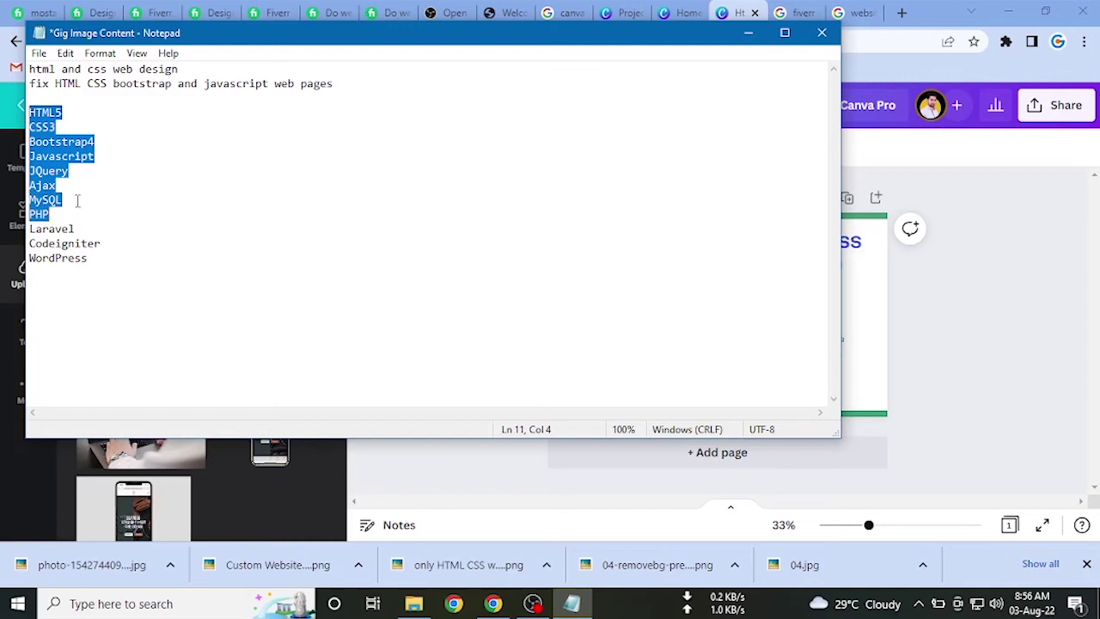
left_click(748, 33)
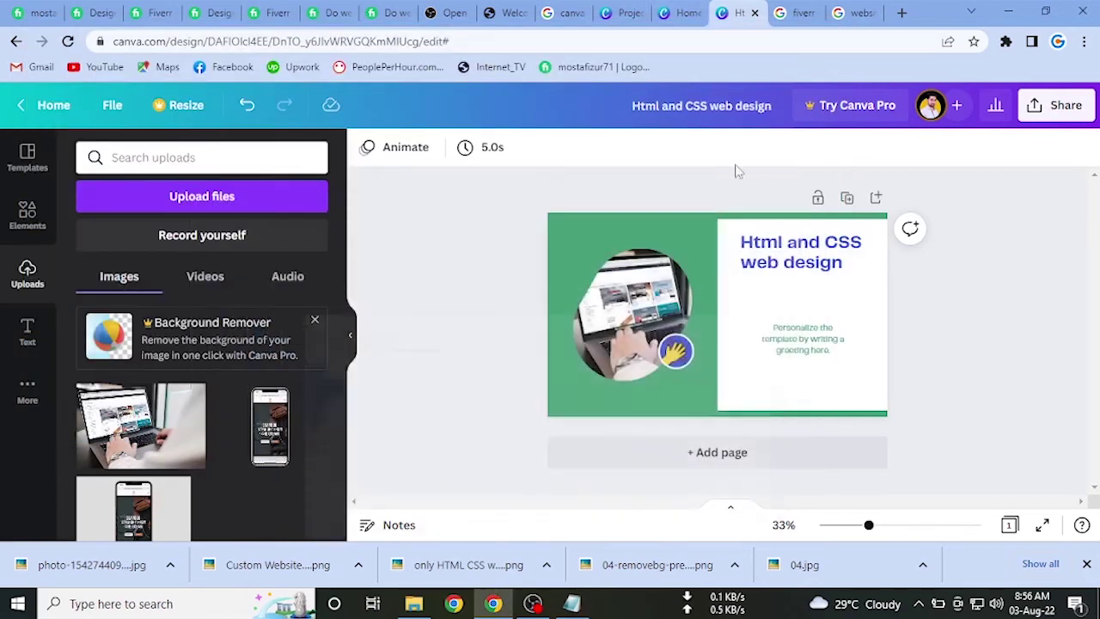
Replace the greeting placeholder with a body text box holding the copied keywords, enlarged to font size 31.6 below the heading.
left_click(792, 325)
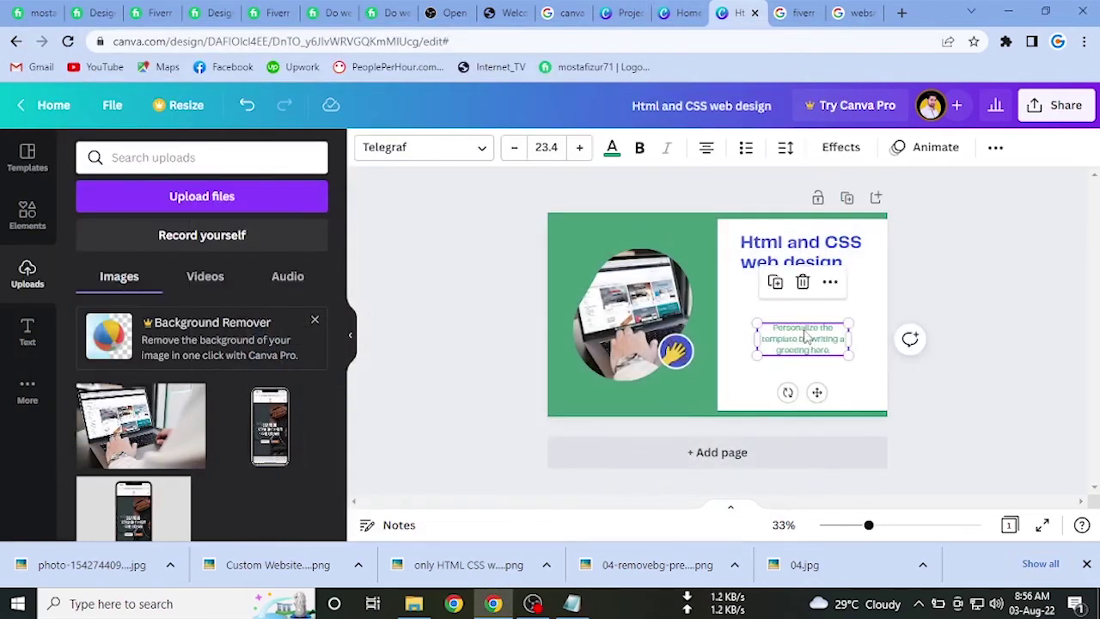
left_click(803, 282)
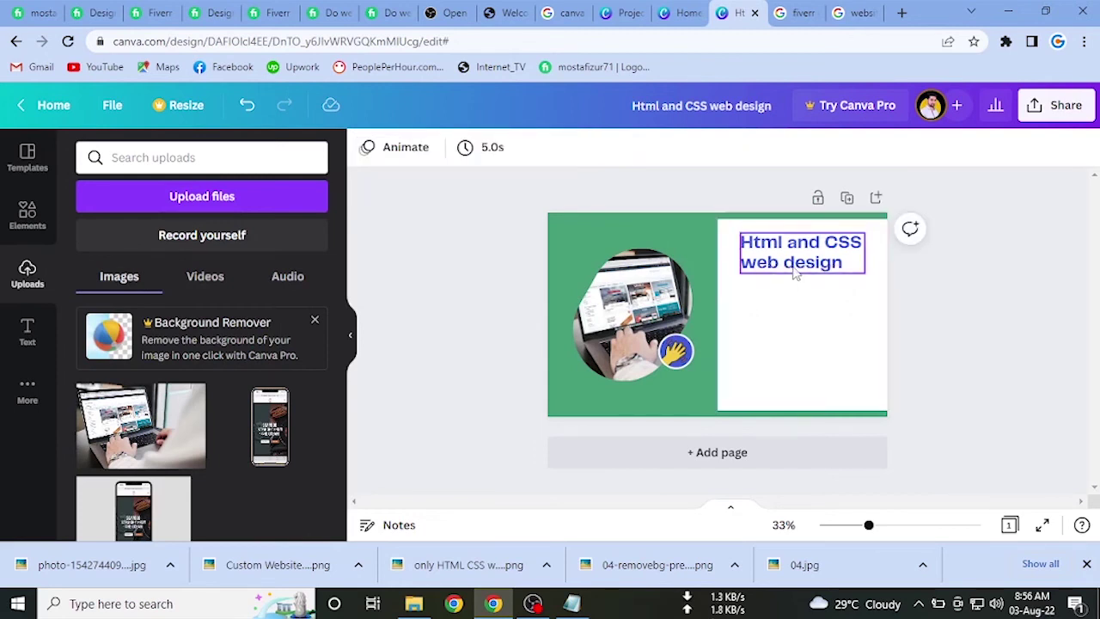
left_click(26, 333)
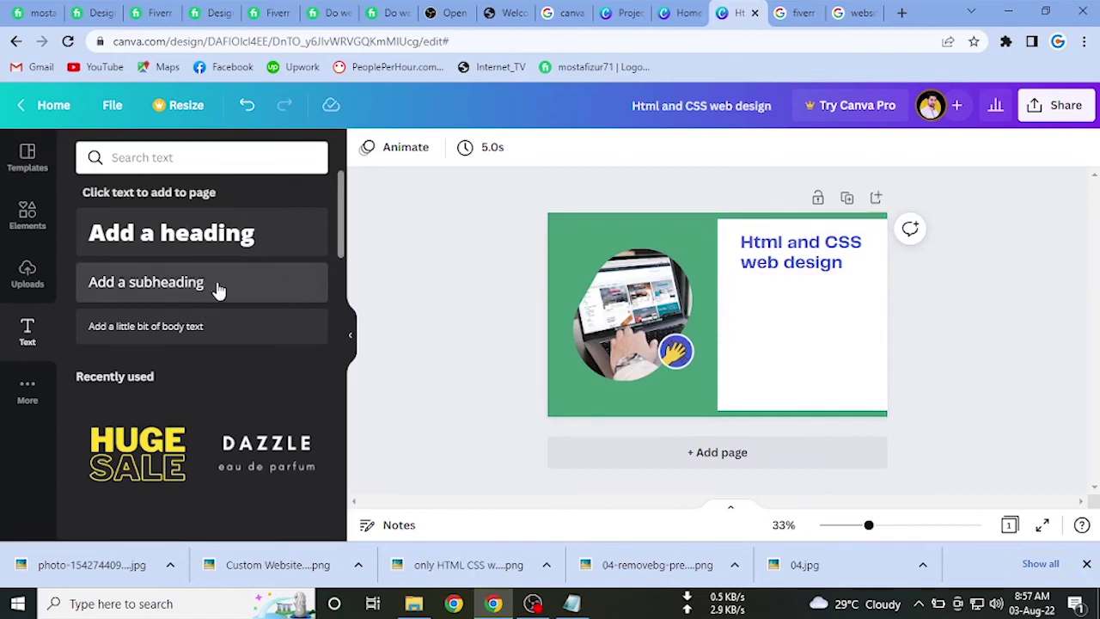
left_click(183, 332)
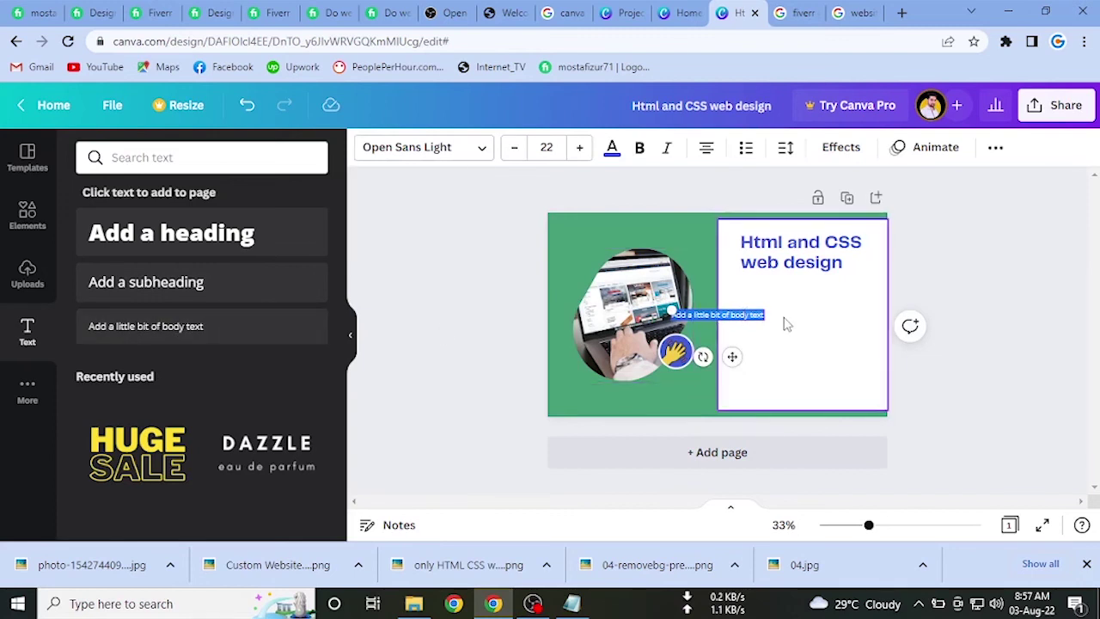
type("HTML 5 CSS 3 Bootstrap Javascript jQuery Ajax MySQL PHP")
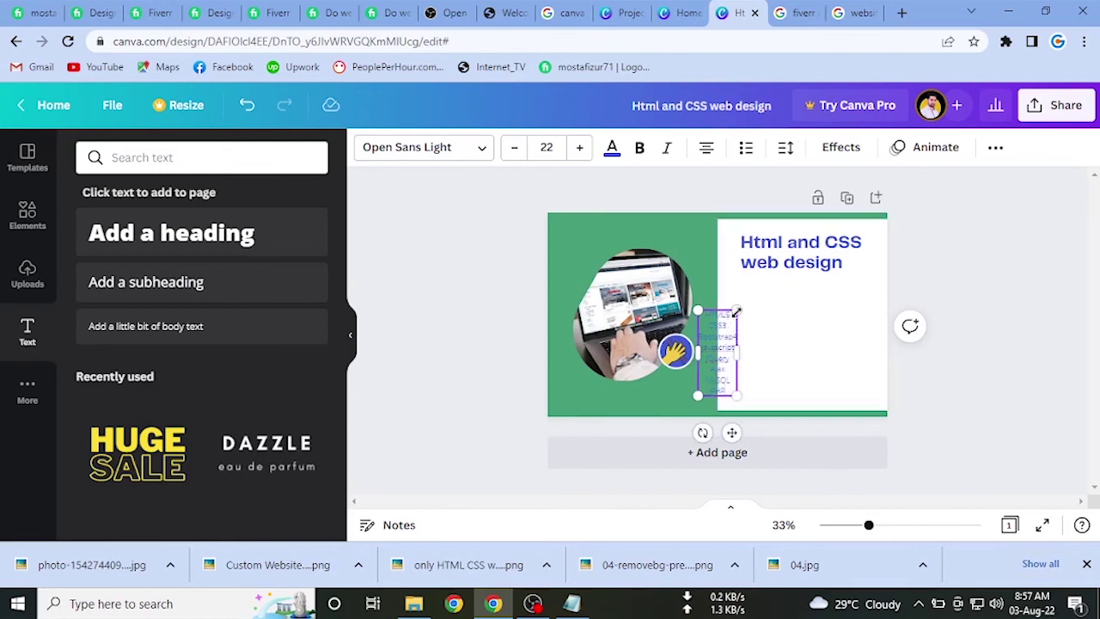
left_click_drag(744, 307, 756, 269)
left_click_drag(780, 363, 806, 394)
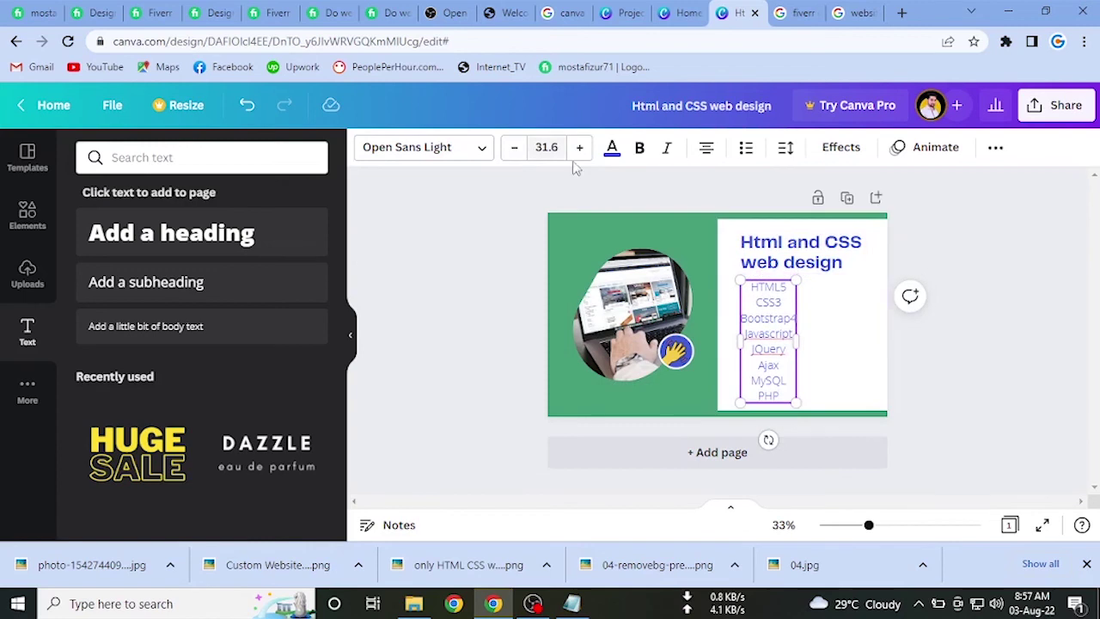
Make every line of the keyword list bold and left-aligned.
left_click(641, 150)
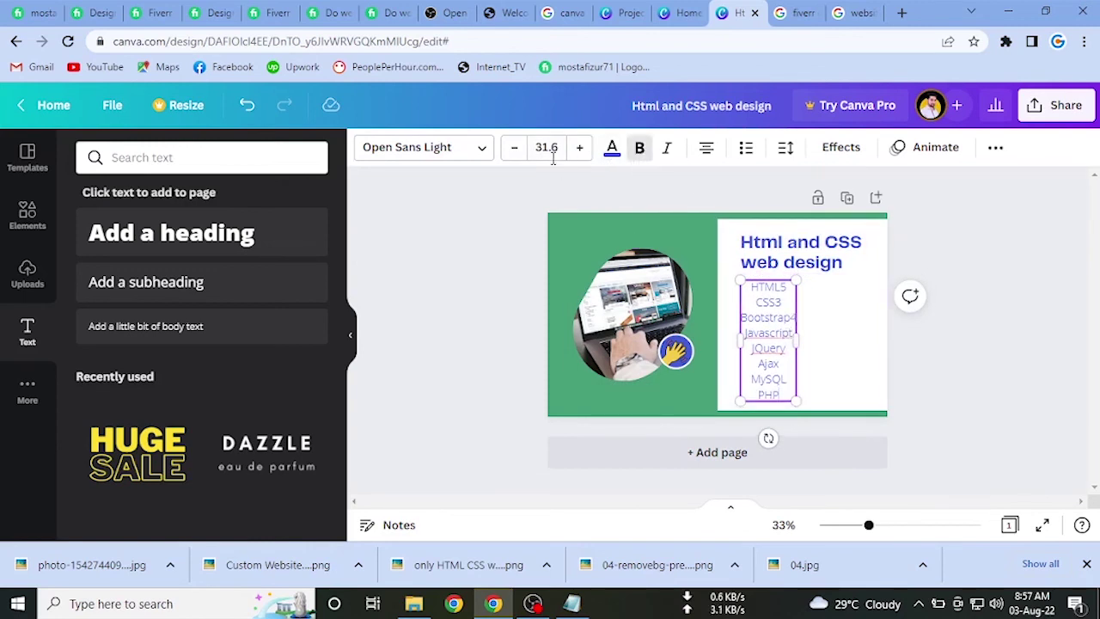
left_click(707, 149)
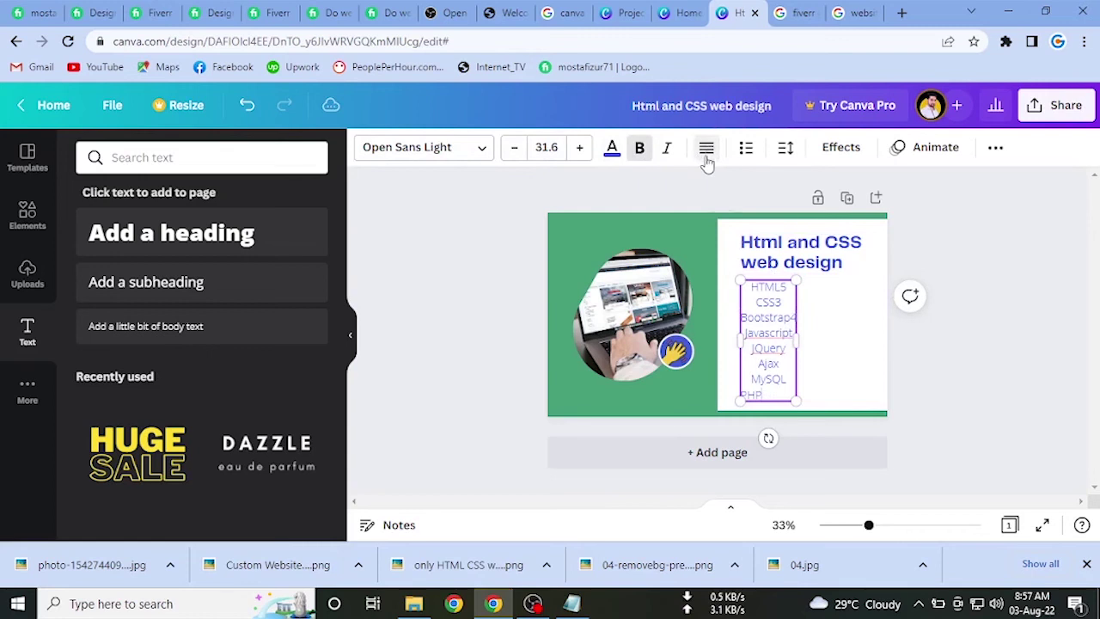
double_click(771, 302)
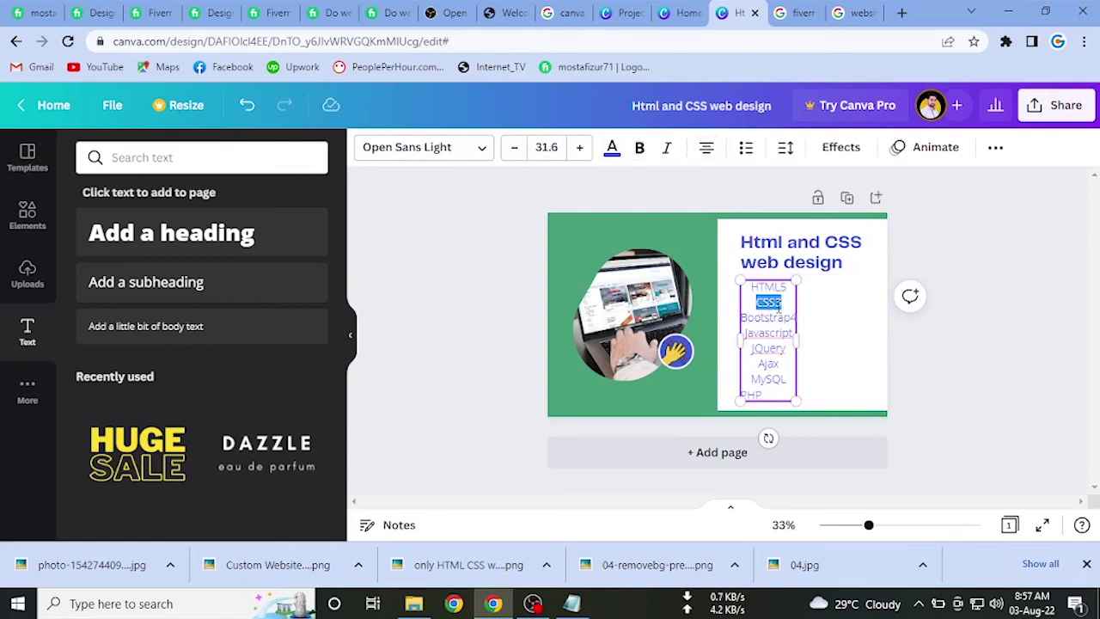
key("ctrl+a")
left_click(639, 147)
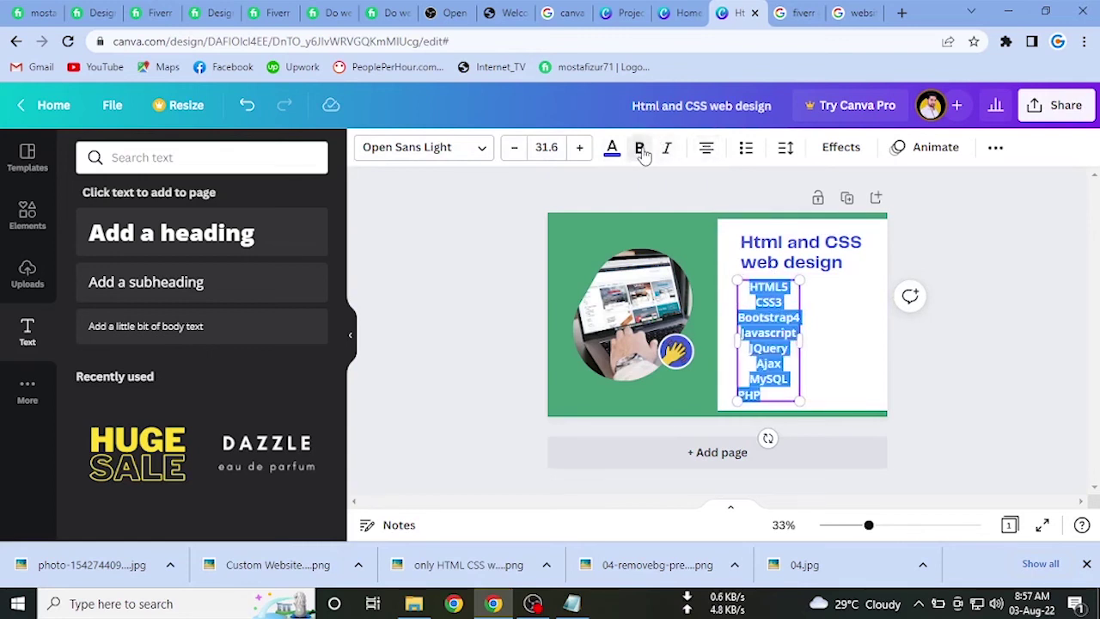
left_click(707, 148)
left_click(707, 148)
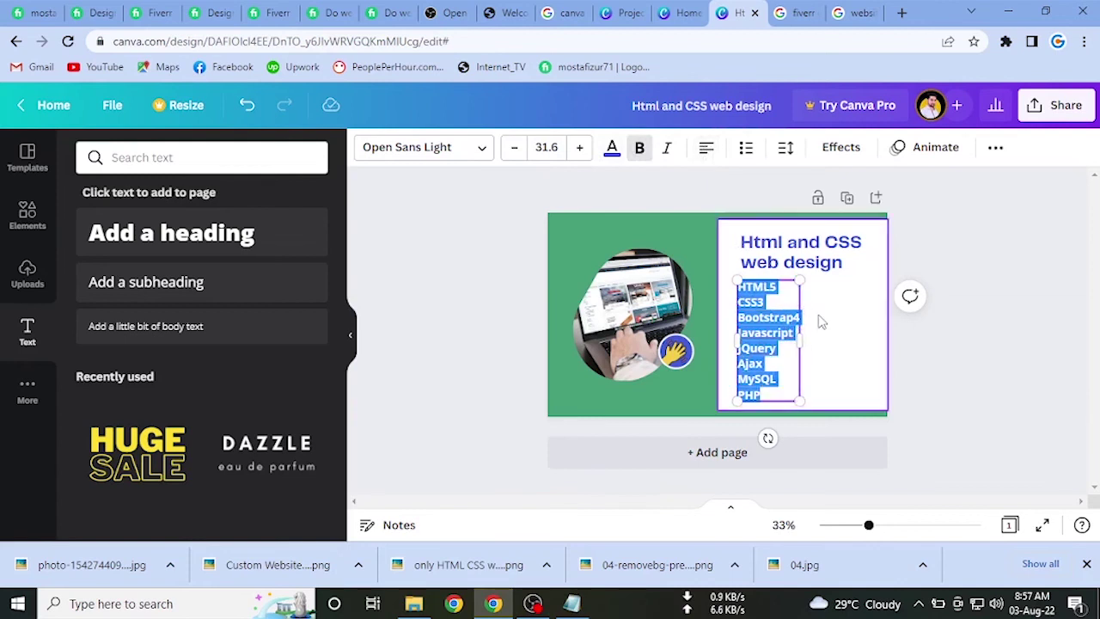
left_click(846, 340)
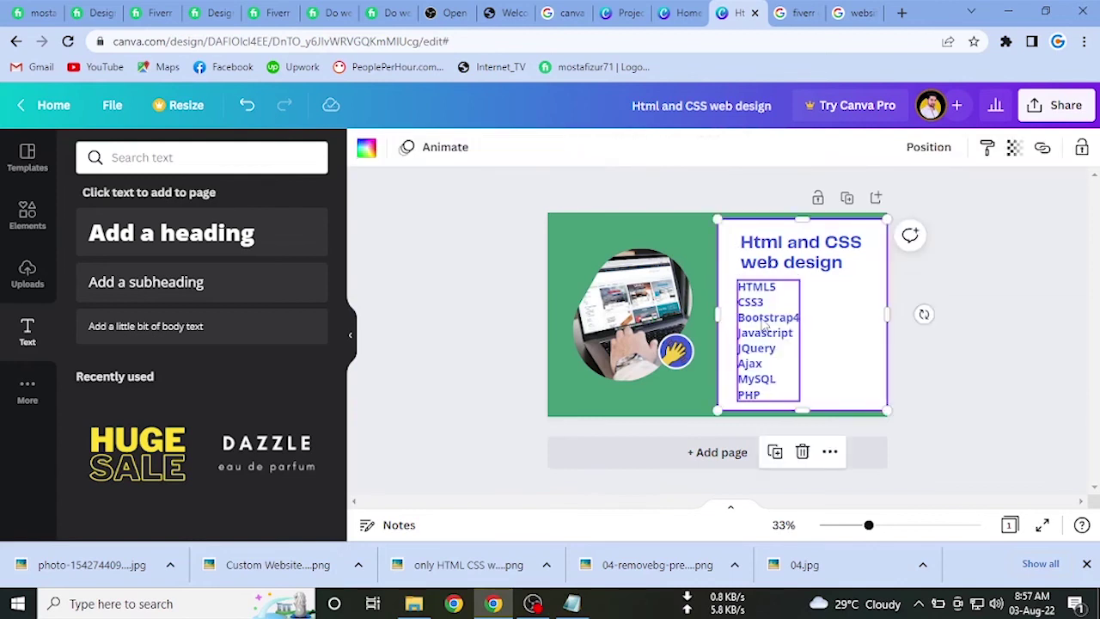
Shift the keyword list slightly to the right and set its text color to black.
left_click(762, 317)
left_click_drag(762, 318, 773, 319)
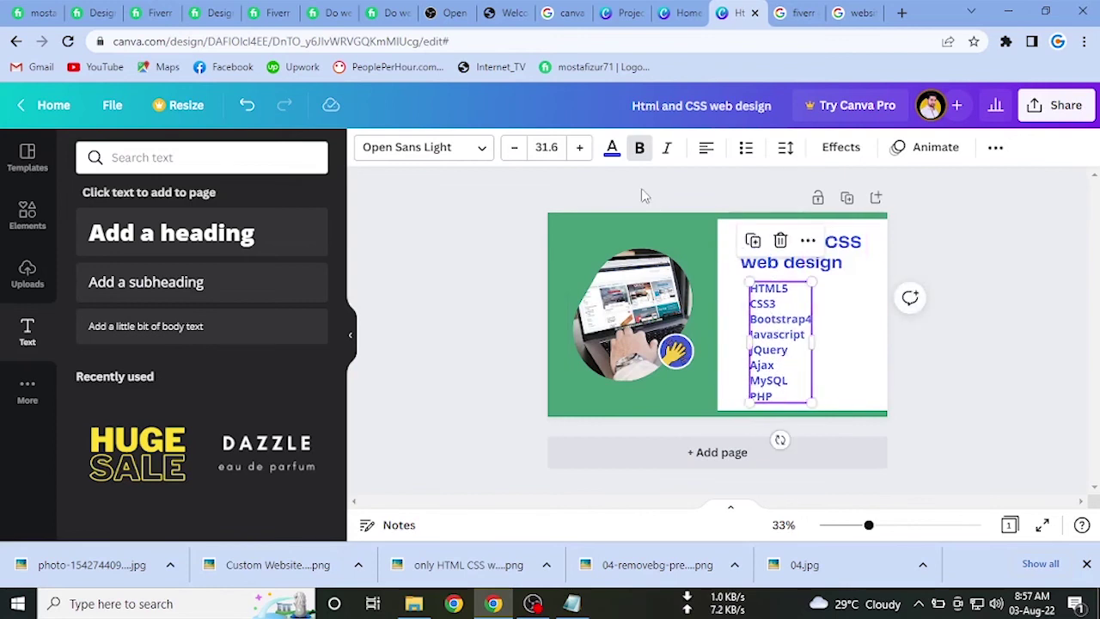
left_click(612, 147)
left_click(136, 234)
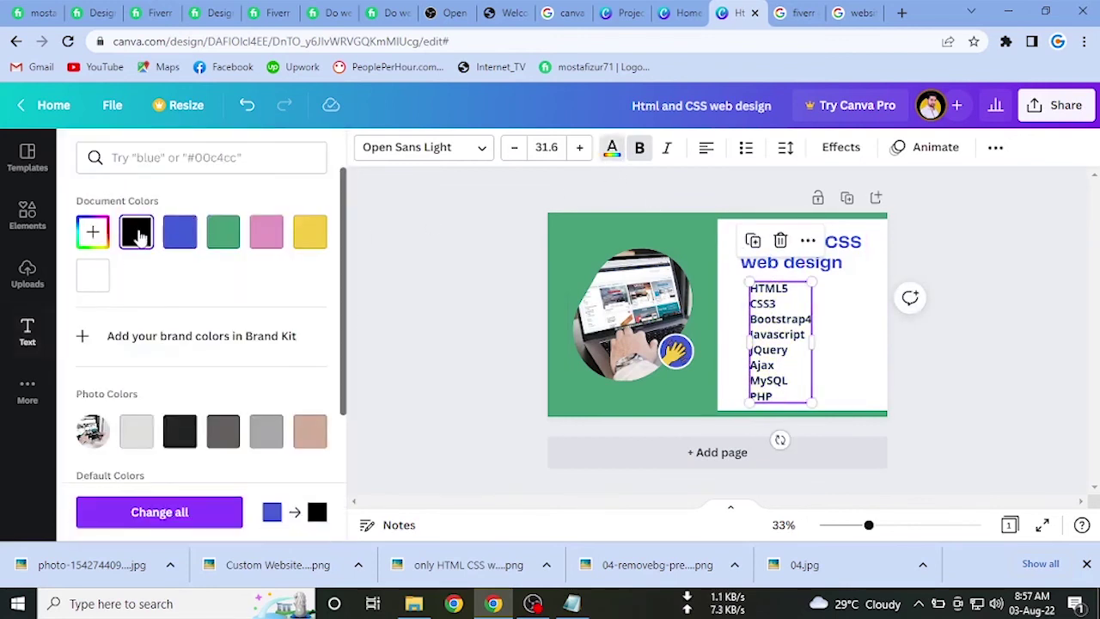
key("Escape")
left_click(1012, 322)
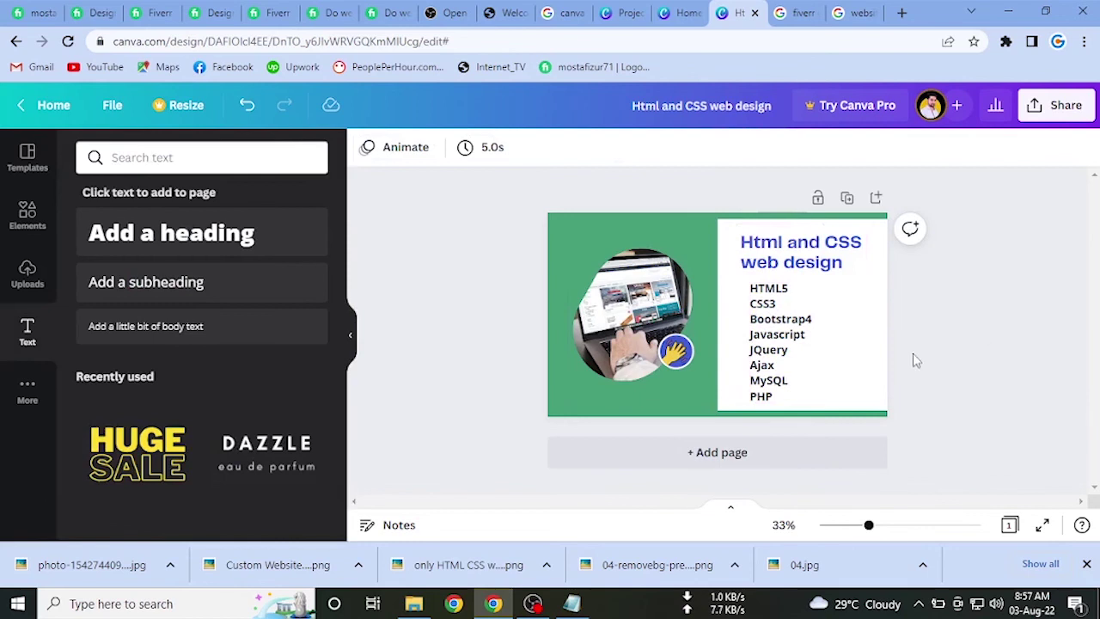
Turn the keyword list into a bulleted list and move it left to sit directly beneath the heading.
left_click(775, 334)
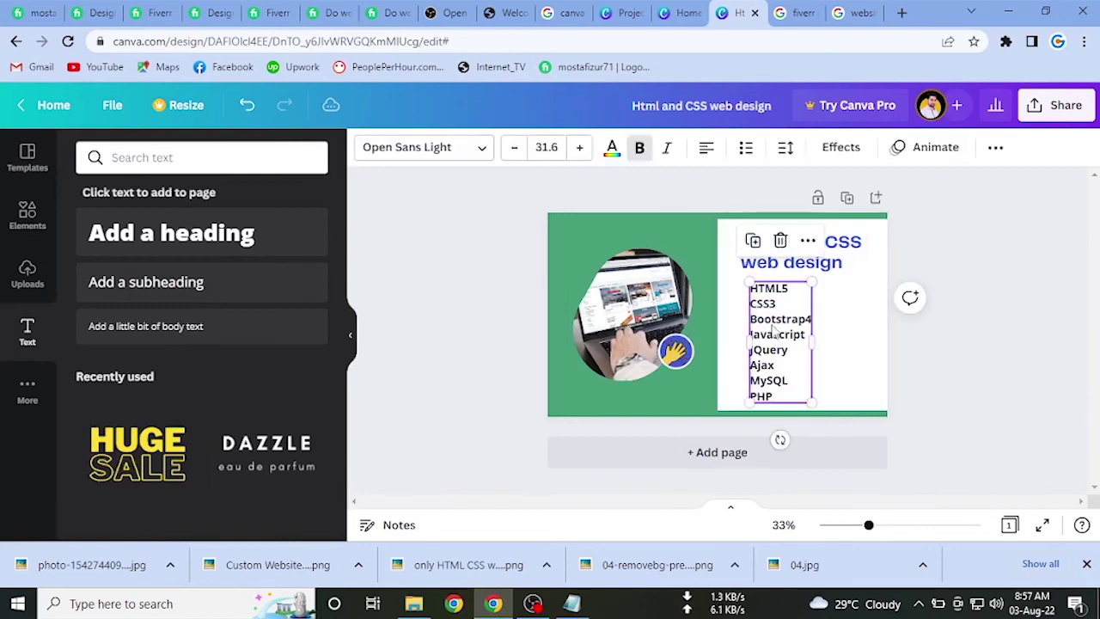
left_click(747, 151)
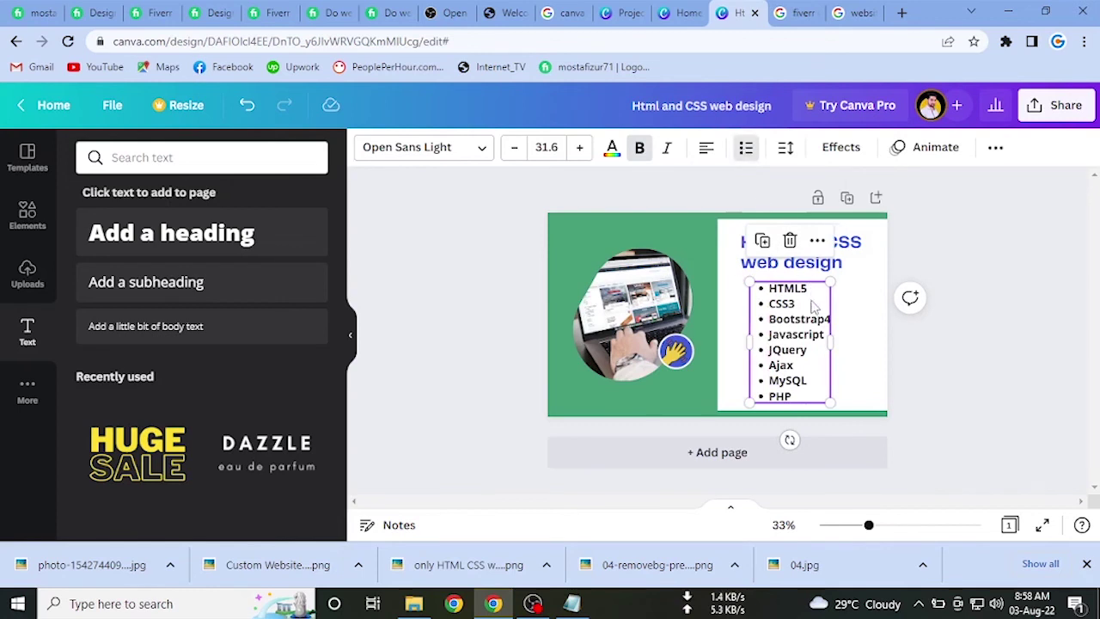
left_click_drag(809, 326, 773, 316)
left_click(952, 325)
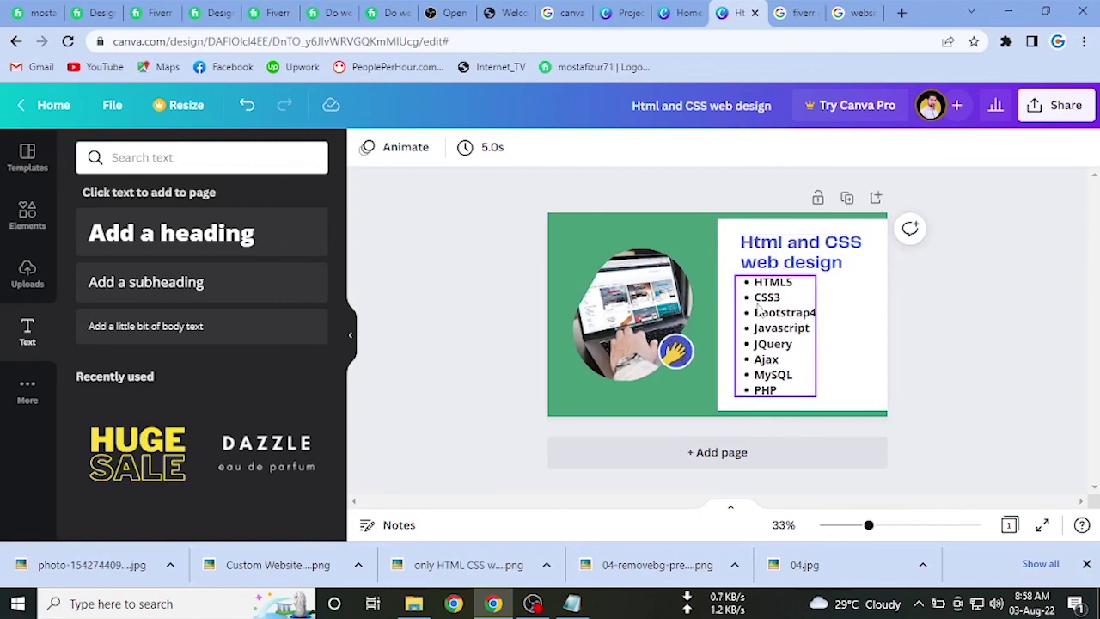
Download the finished design as a JPG at 1280 × 769 px.
left_click(1060, 113)
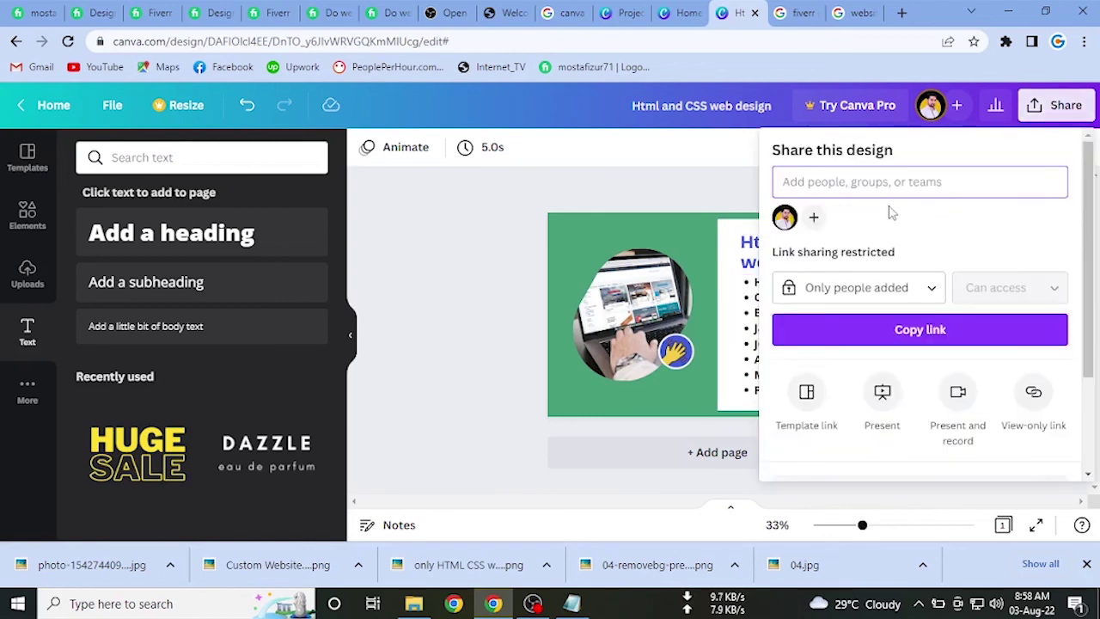
scroll(990, 404, "down", 3)
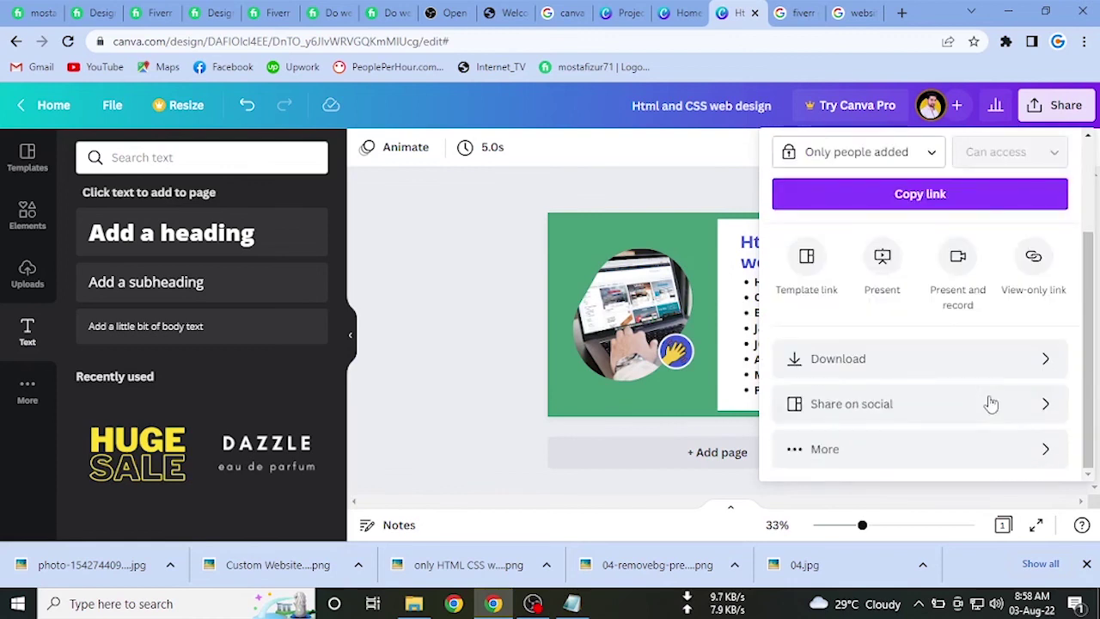
left_click(879, 368)
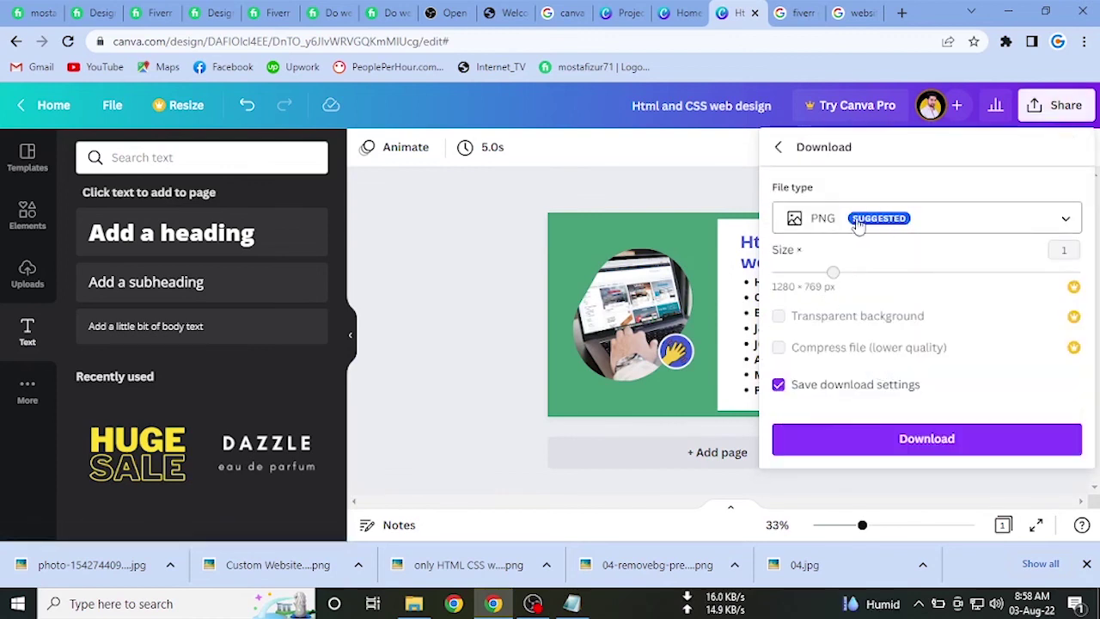
left_click(927, 228)
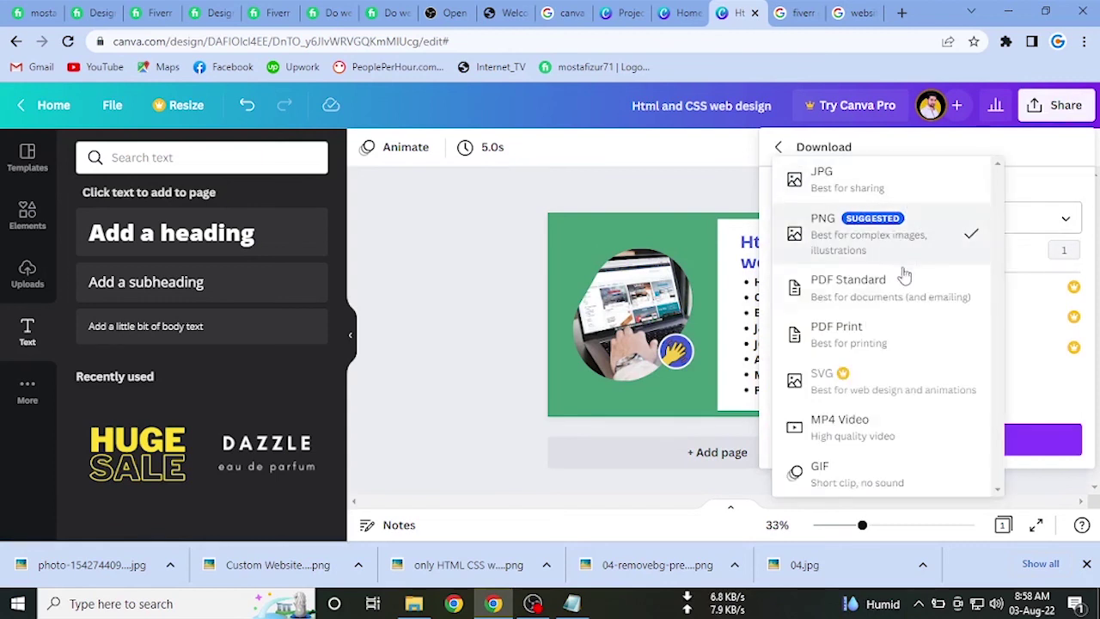
left_click(913, 198)
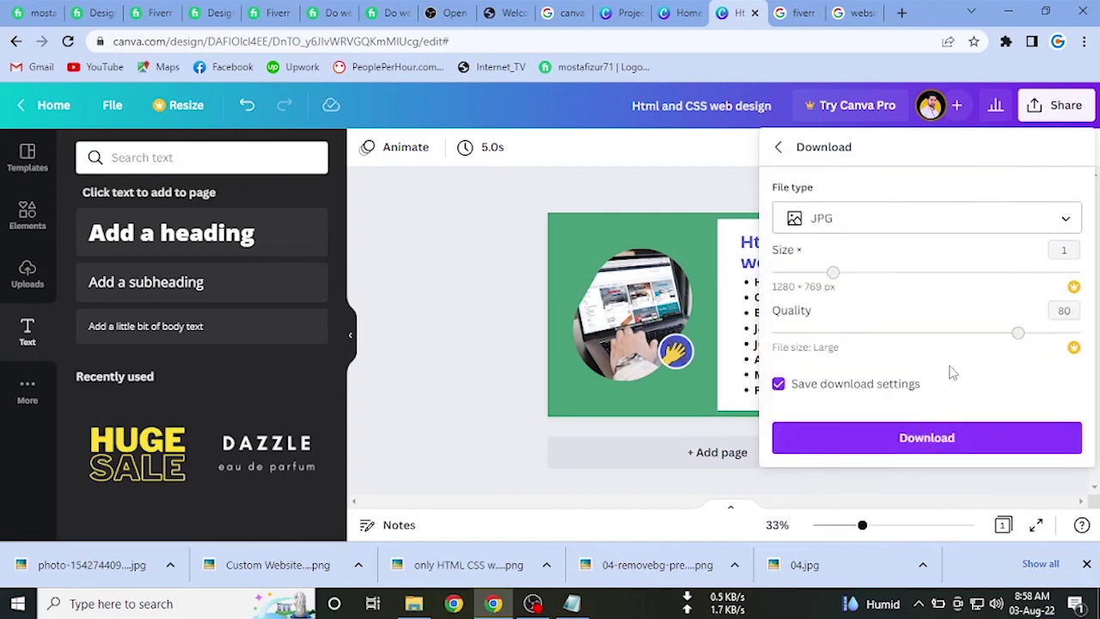
left_click(952, 444)
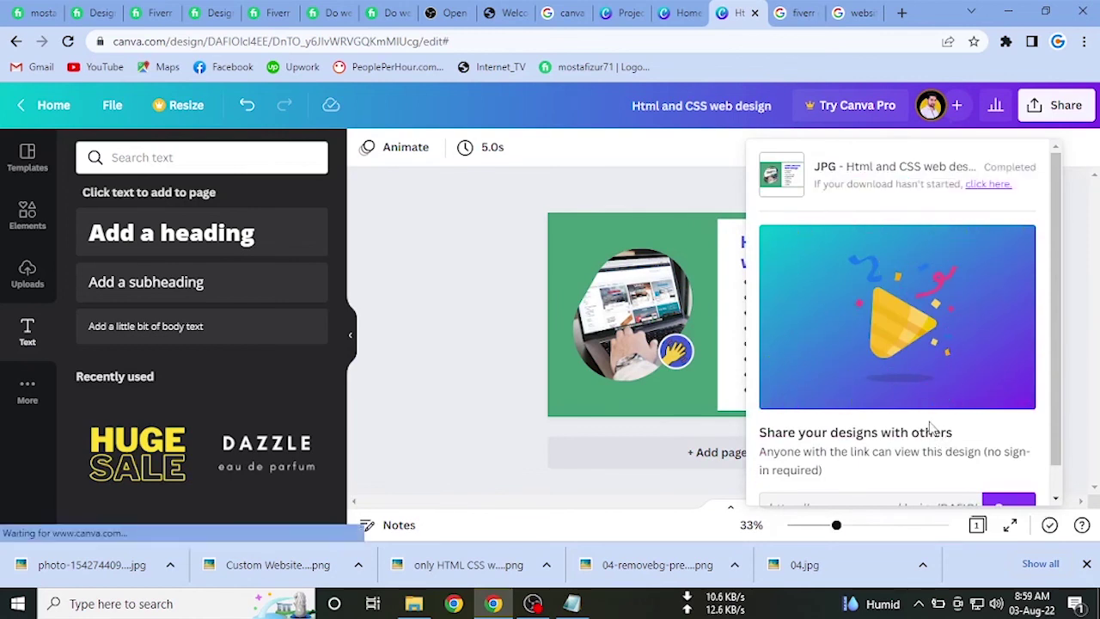
Open the Downloads folder in File Explorer and examine the exported gig images.
left_click(413, 604)
left_click(57, 323)
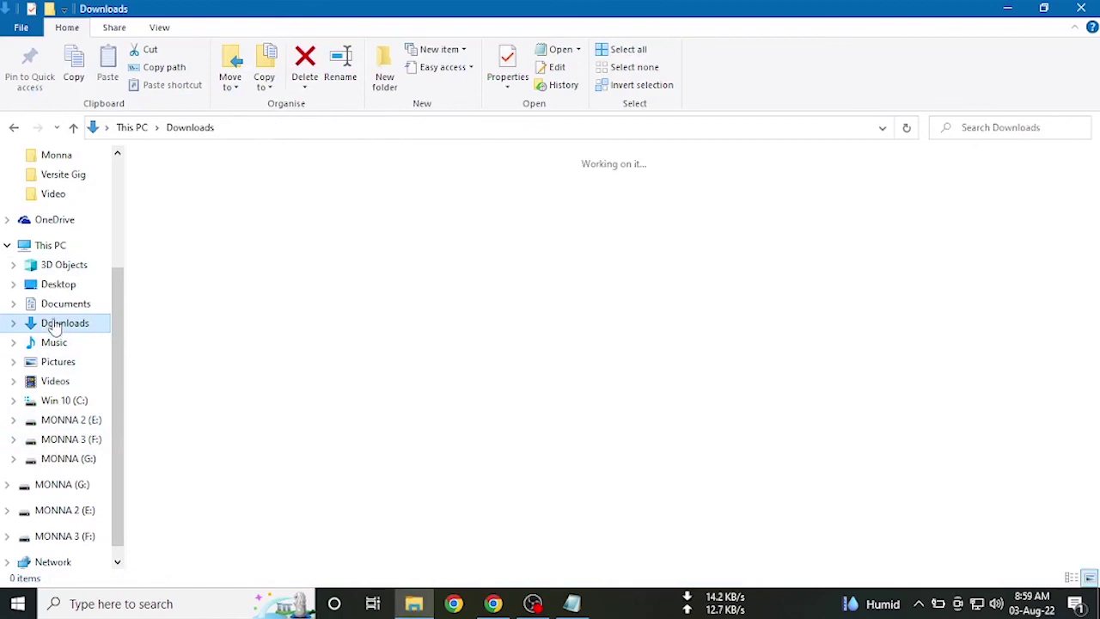
double_click(184, 234)
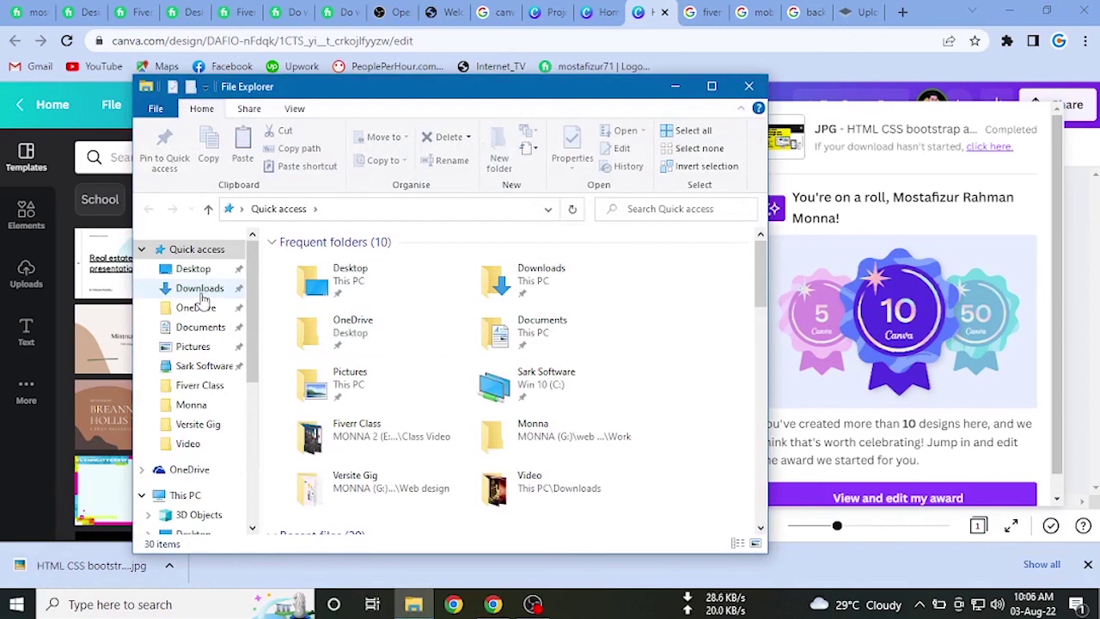
left_click(201, 291)
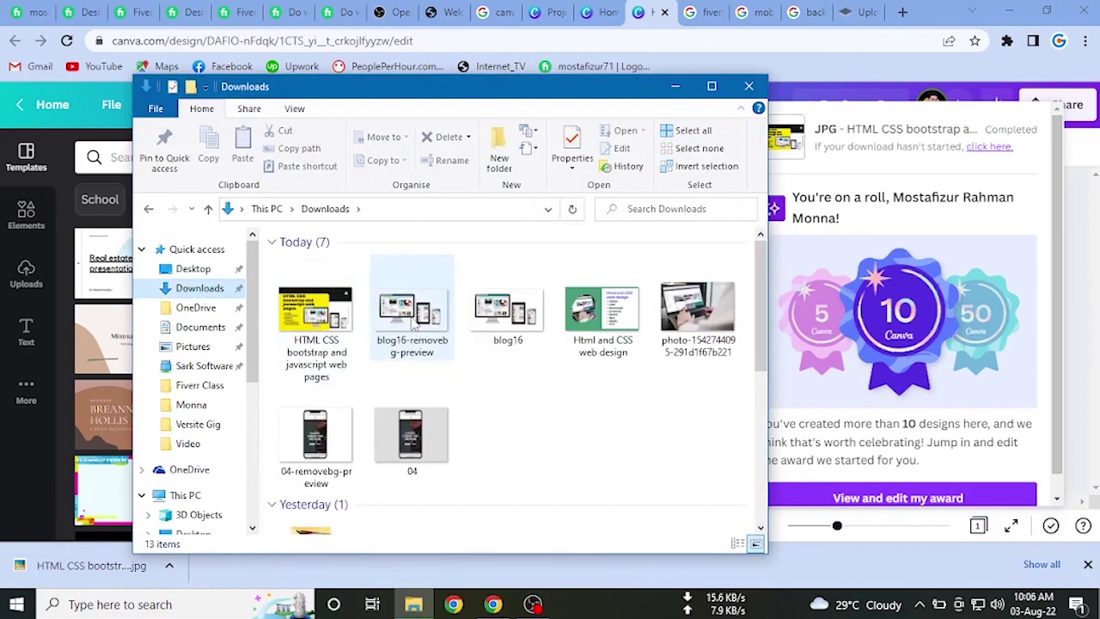